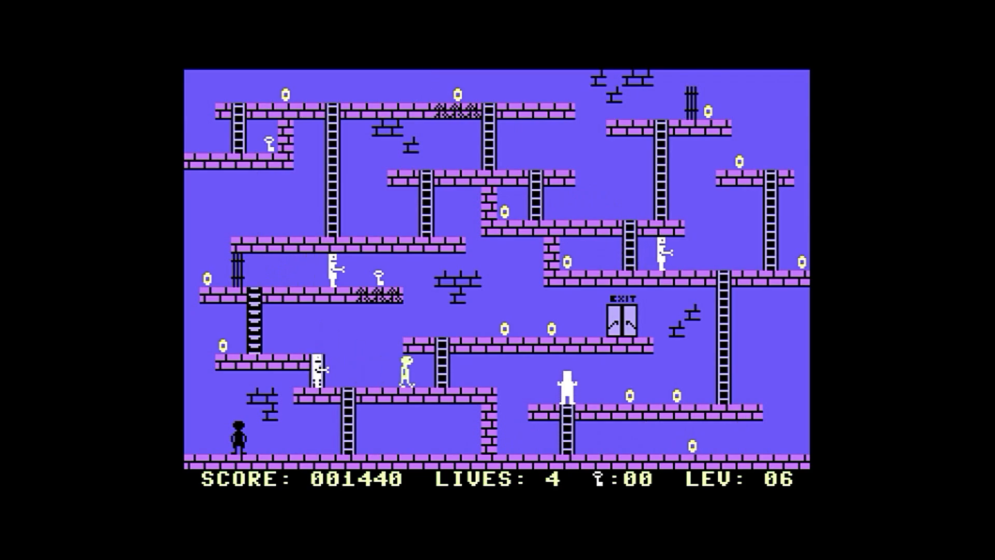
key(Up)
key(Right)
key(Right)
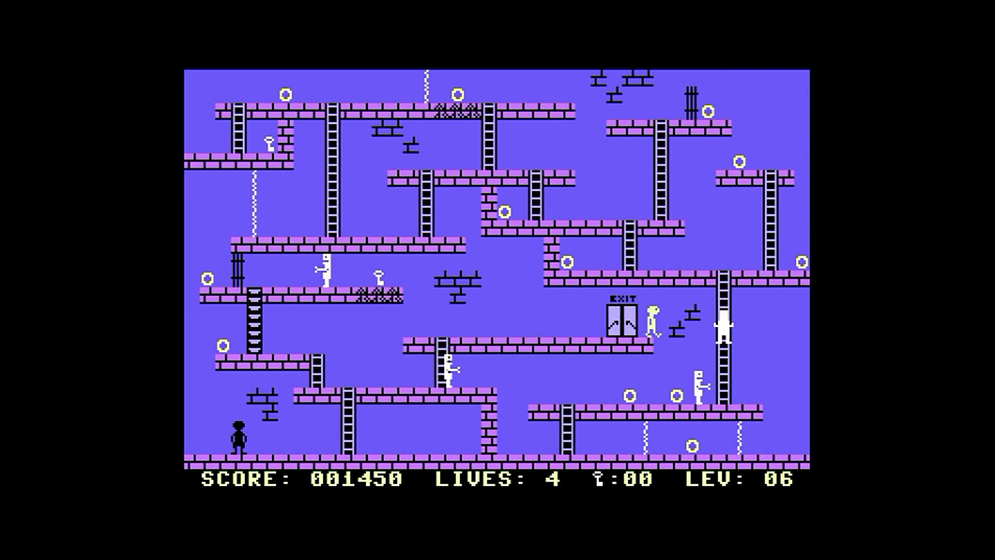
key(Left)
key(Down)
key(Right)
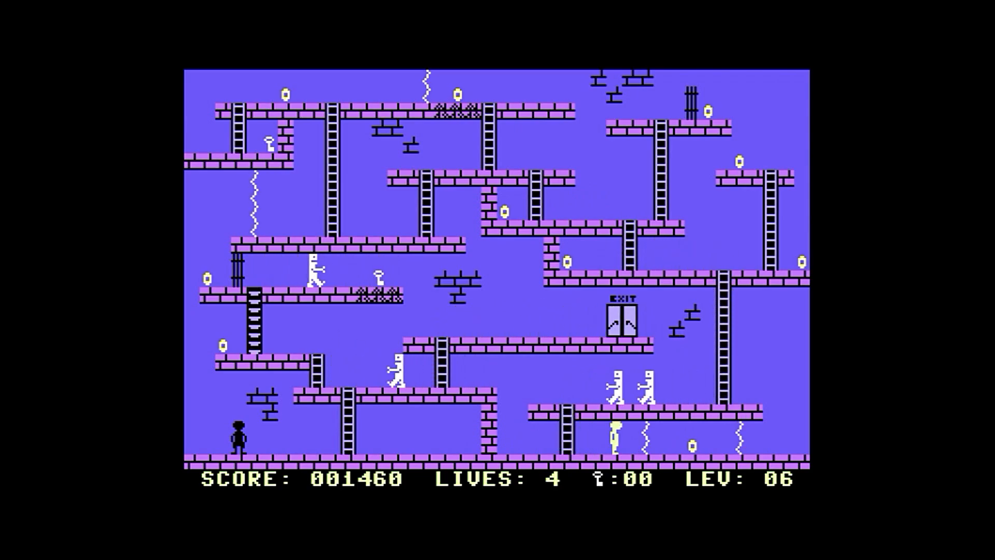
key(Right)
key(Left)
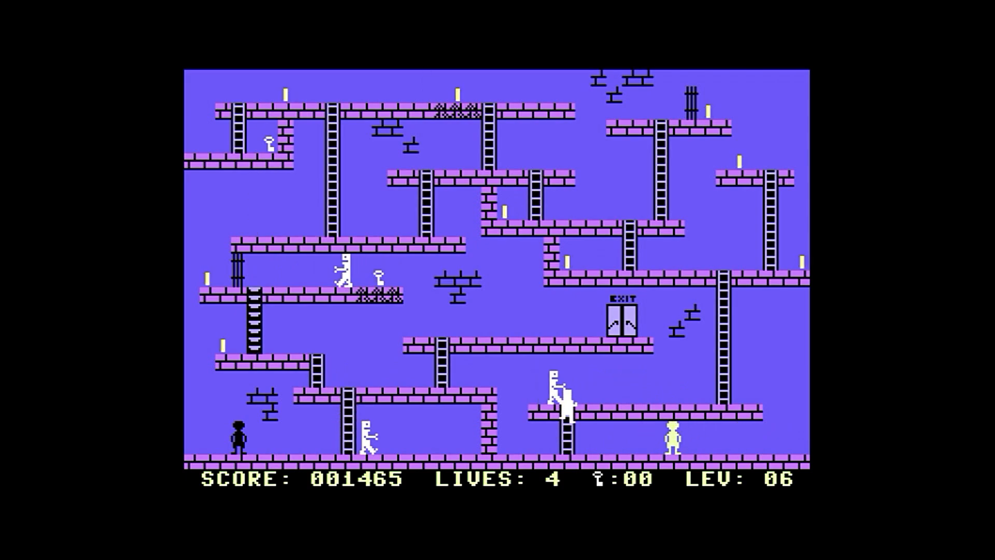
key(Left)
key(space)
key(Right)
key(Up)
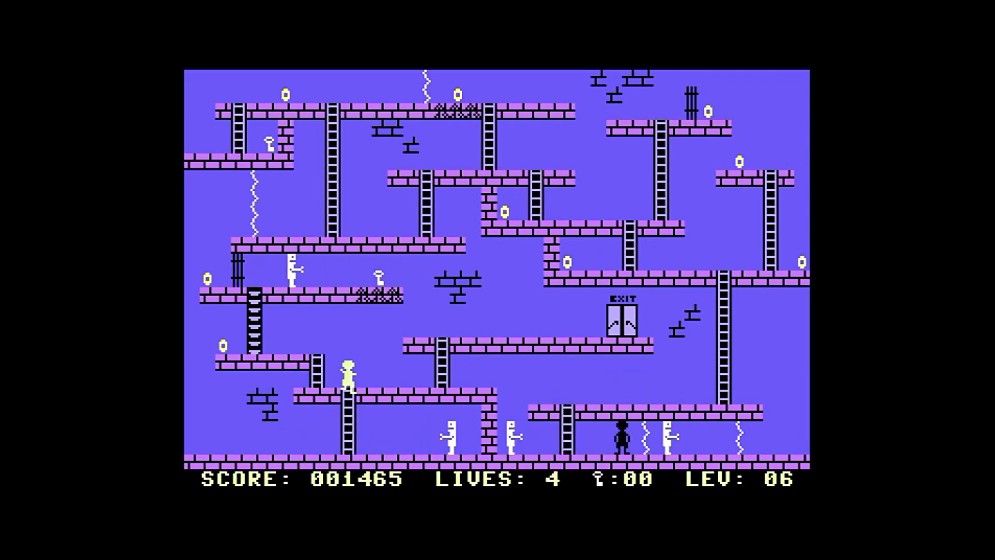
key(Left)
key(Up)
key(Left)
key(Right)
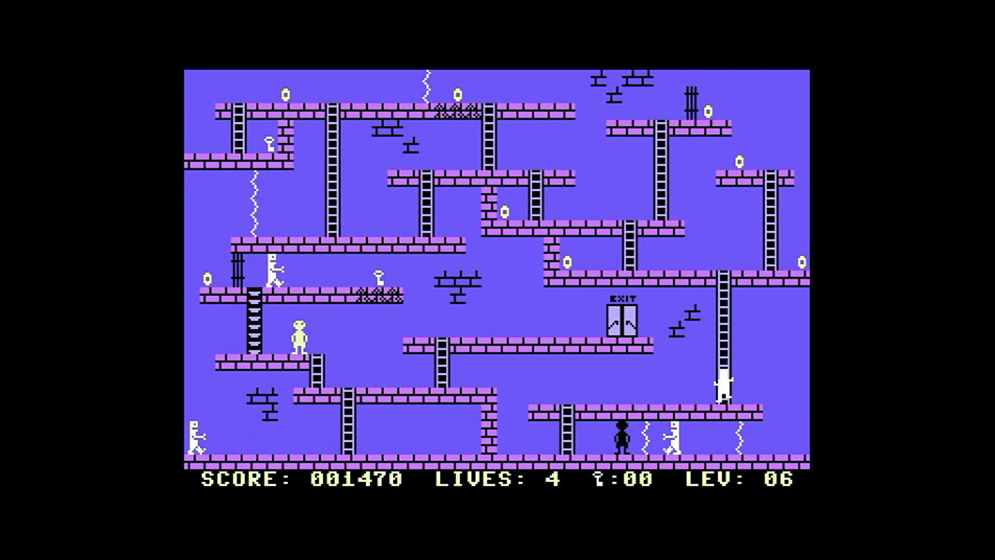
key(Left)
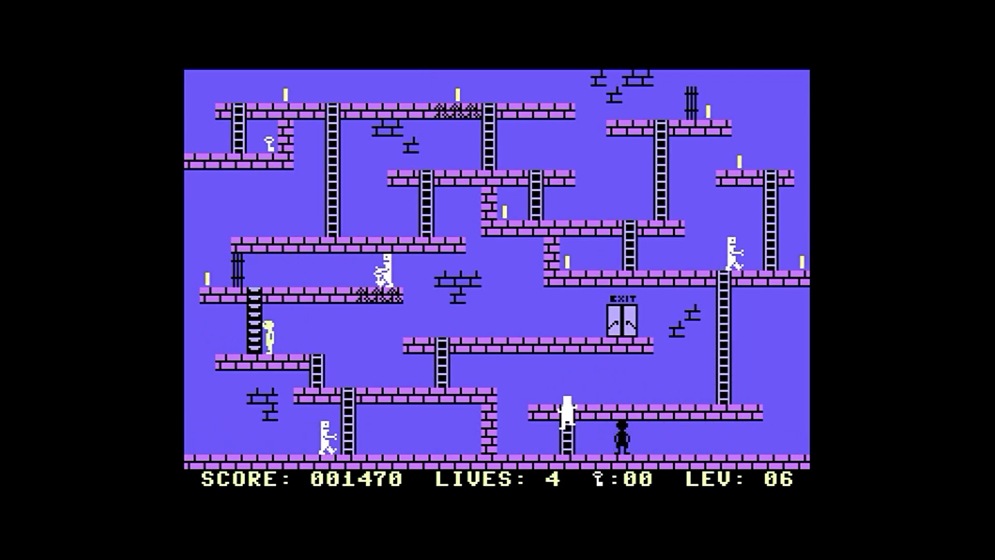
key(Up)
key(space)
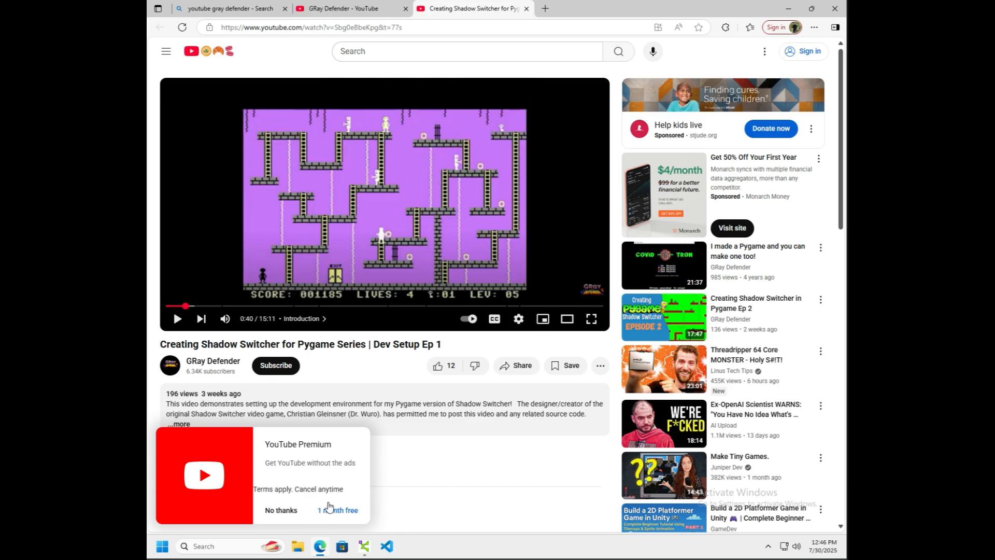
Step: Minimize the browser window and switch to the untitled project in CharPad C64 Pro
click(789, 11)
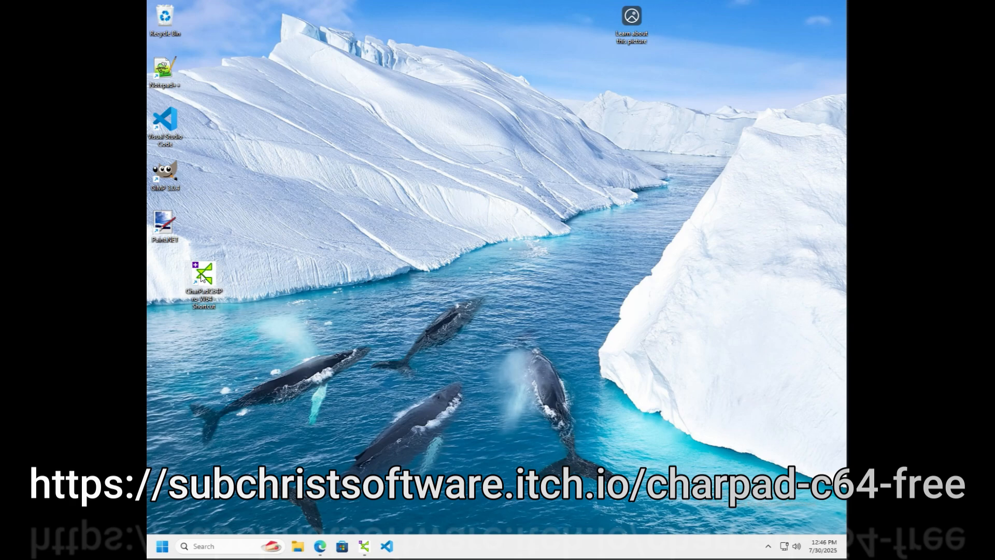
mouse_move(366, 548)
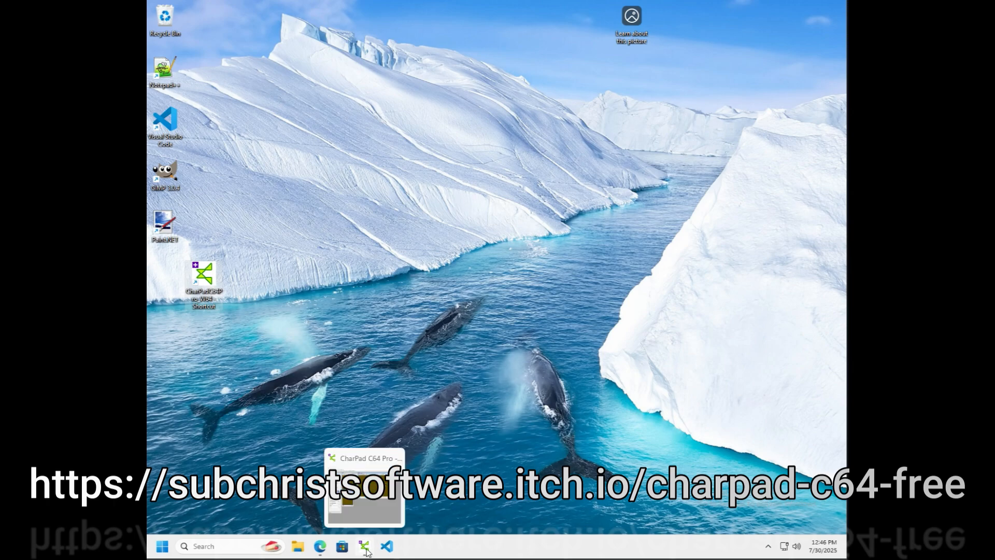
click(366, 548)
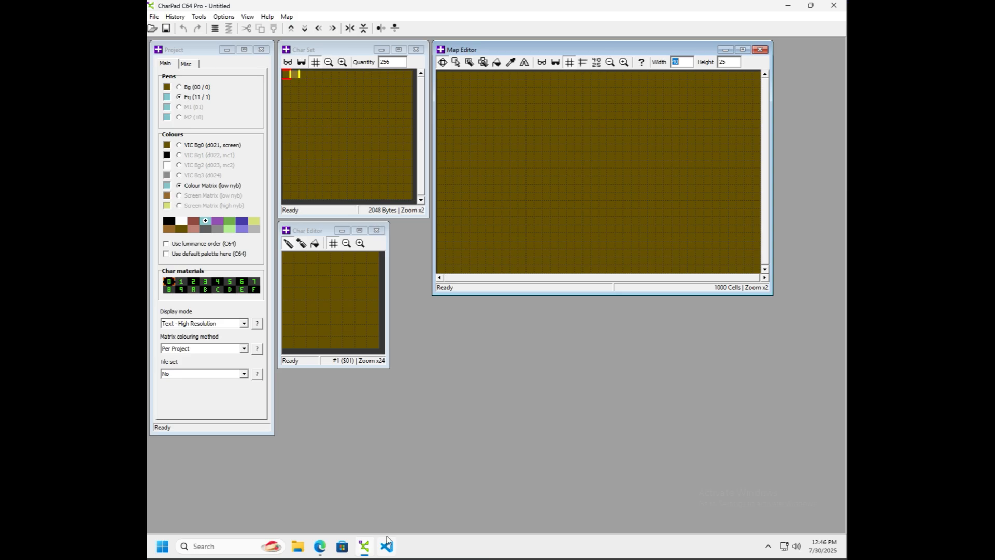
mouse_move(371, 541)
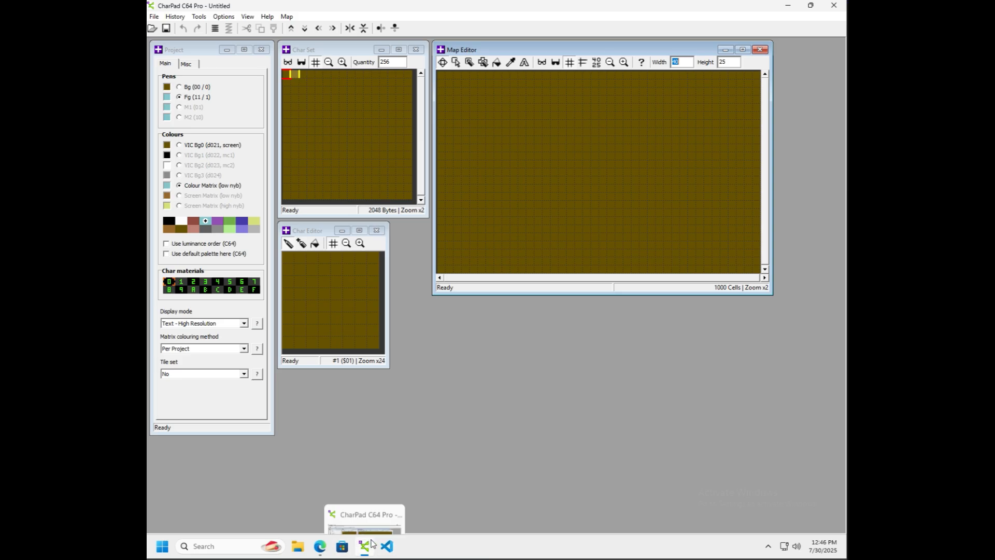
click(320, 547)
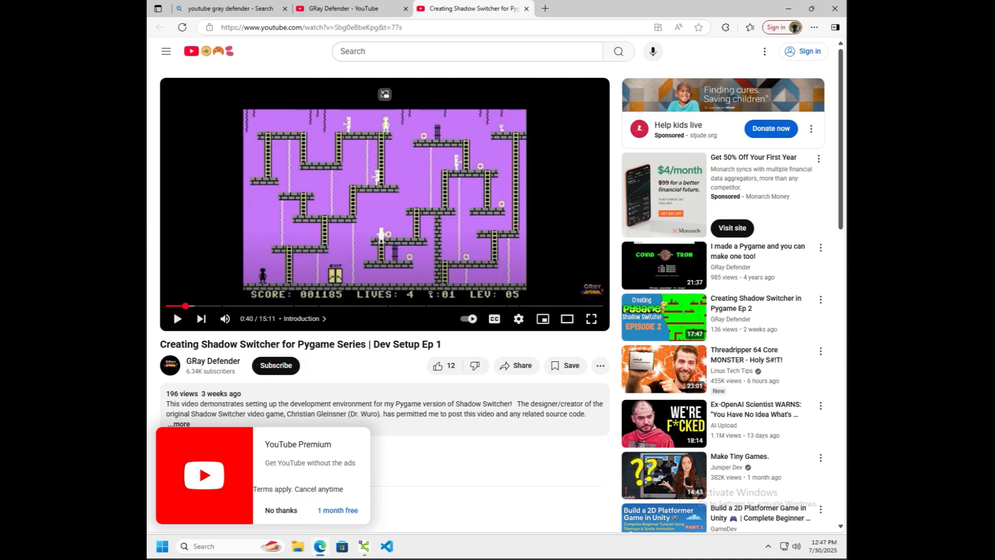
key(alt+Tab)
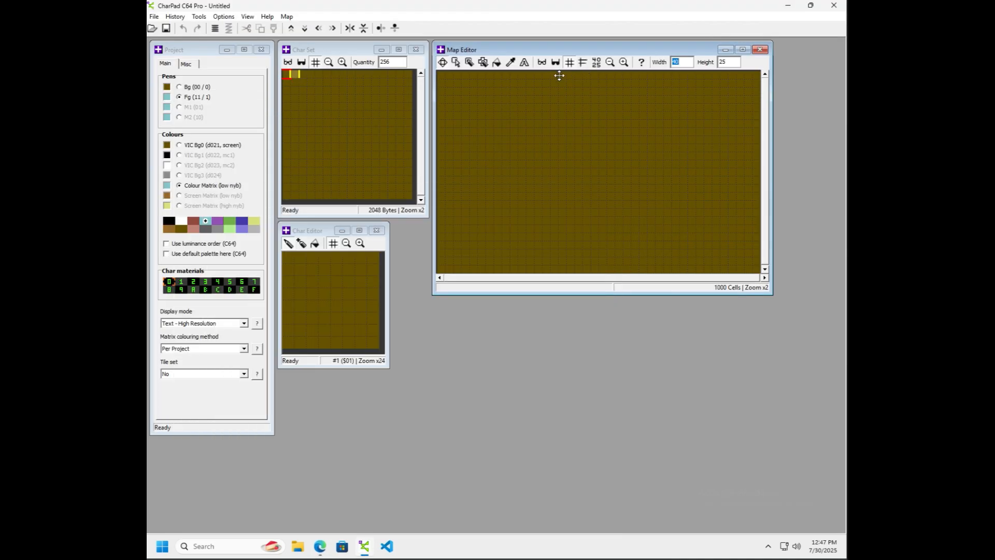
Step: Look through the available file, tool and view commands and the project's map flexi-grid settings
click(154, 16)
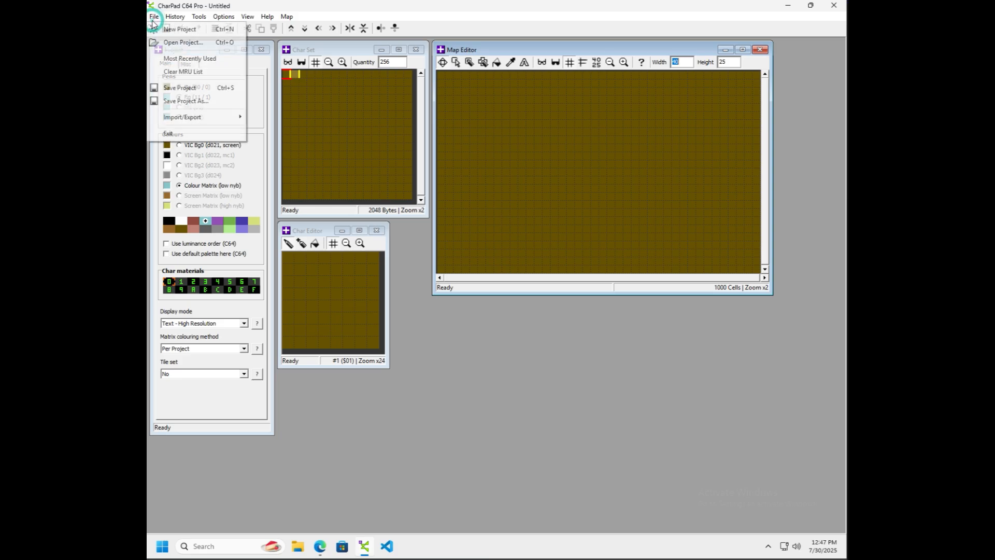
mouse_move(175, 16)
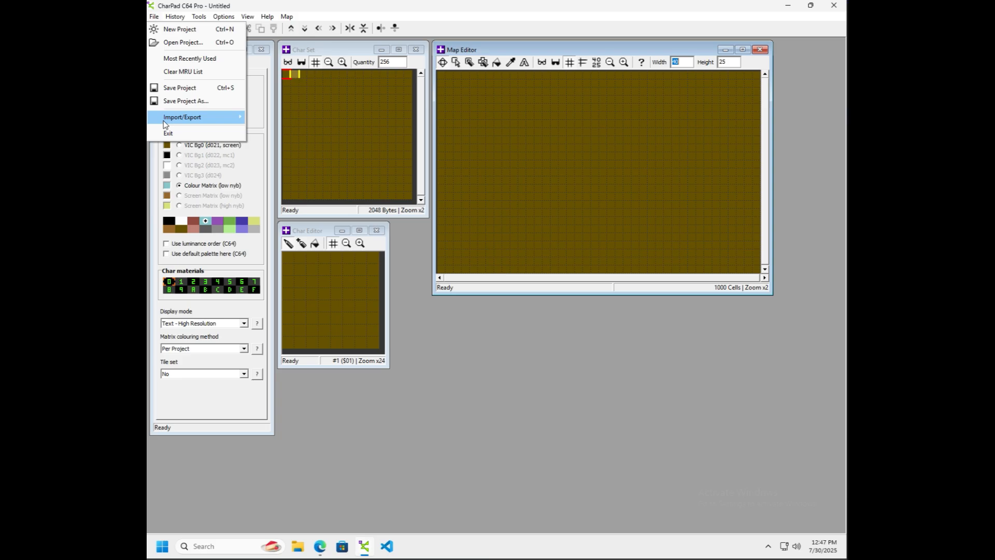
mouse_move(165, 123)
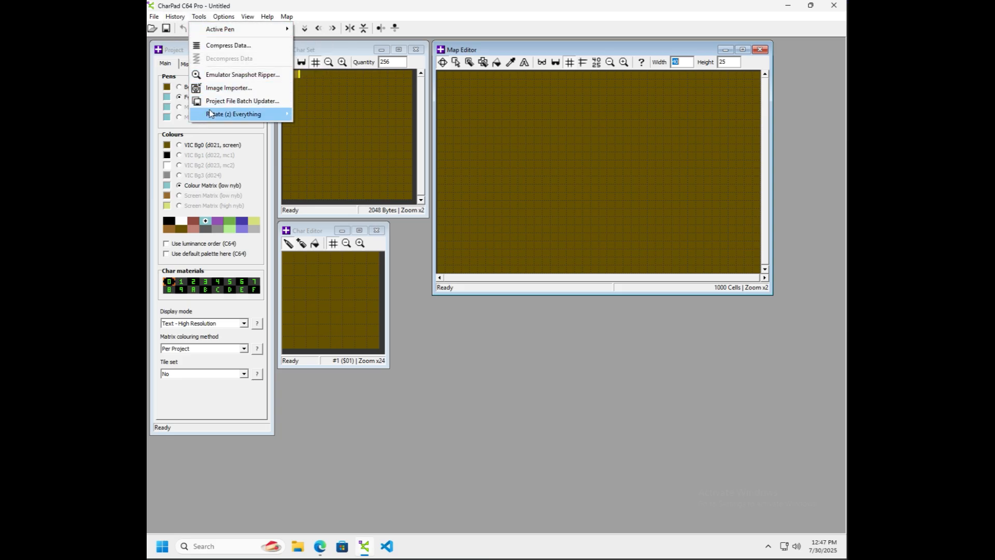
click(246, 17)
click(246, 17)
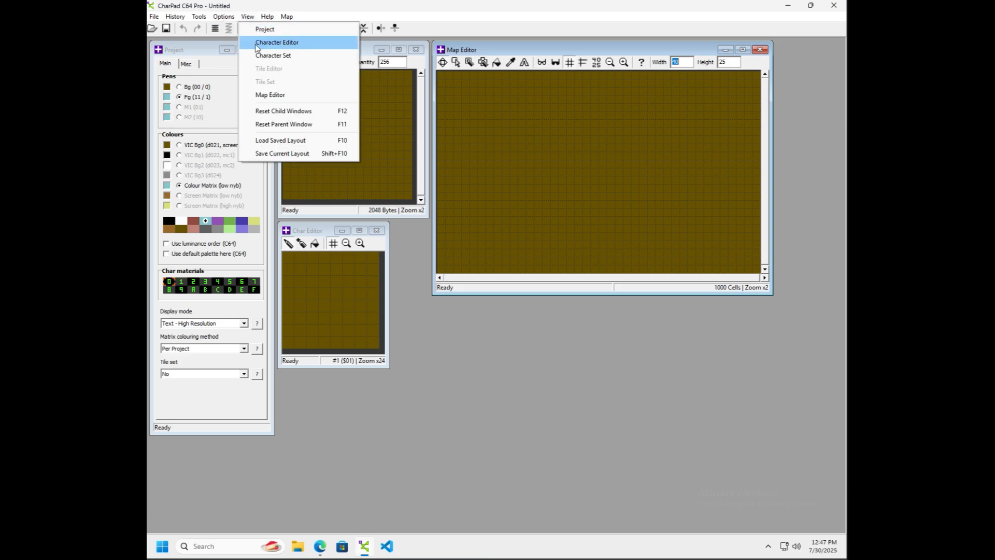
mouse_move(270, 20)
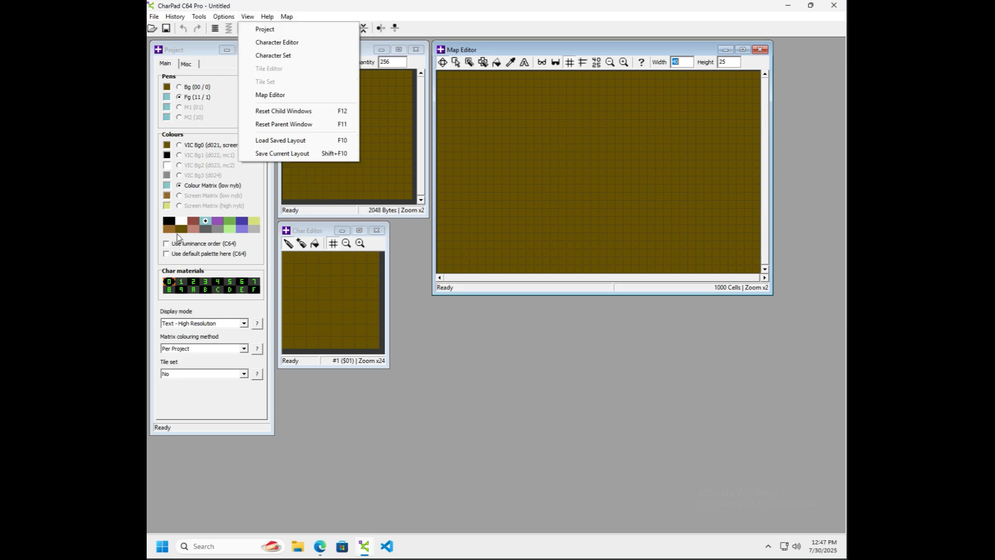
click(191, 64)
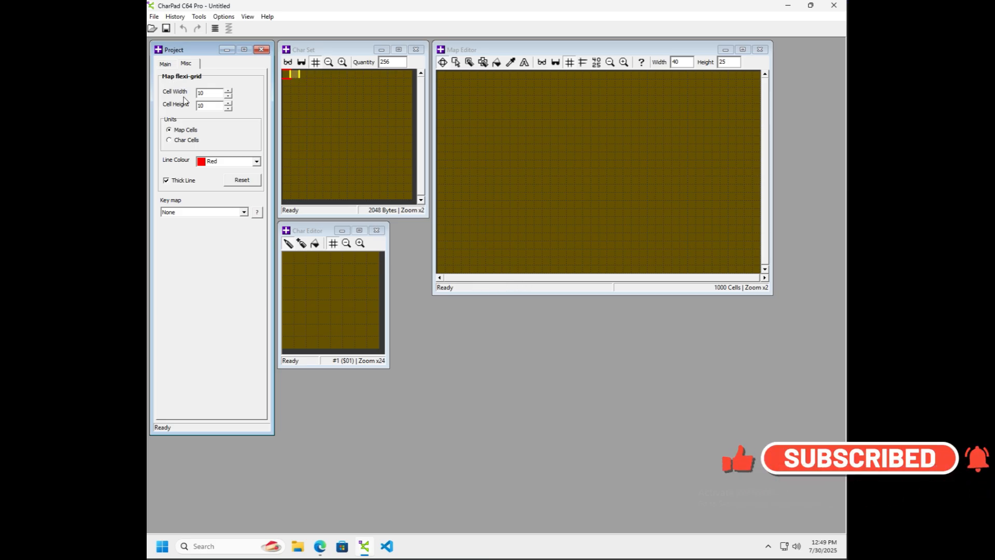
click(170, 64)
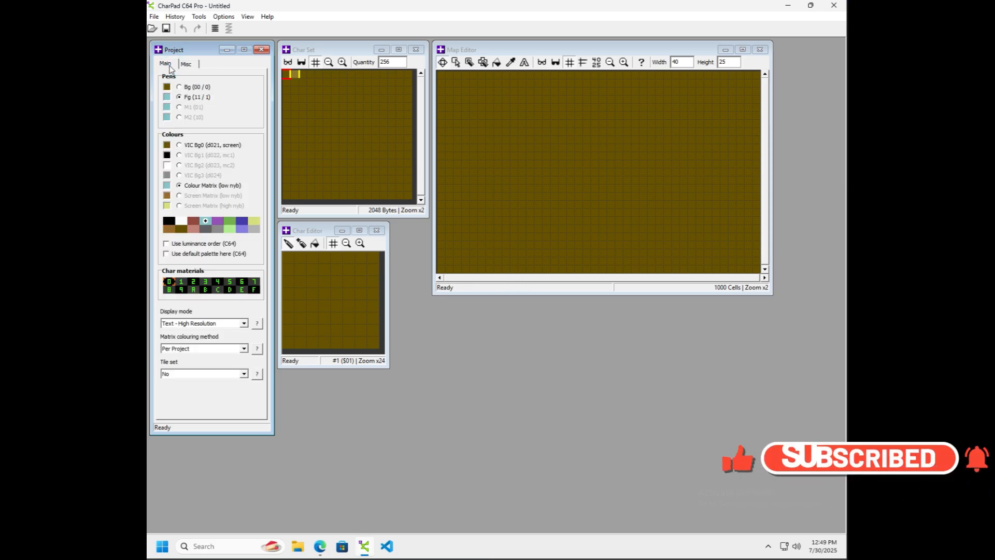
Step: Draw a brick pattern in character 1: two full-width horizontal lines joined by a vertical line, with a short vertical line below
click(294, 75)
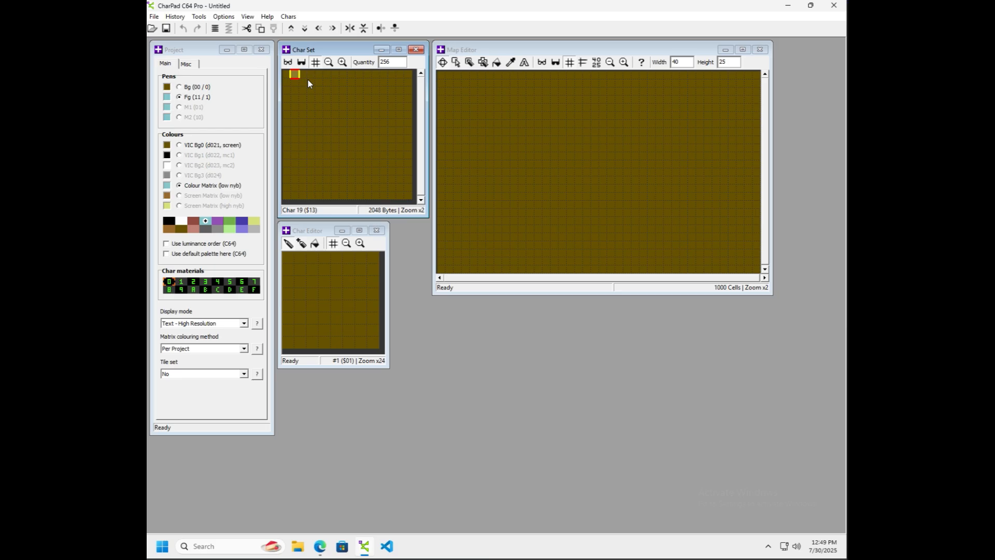
click(521, 48)
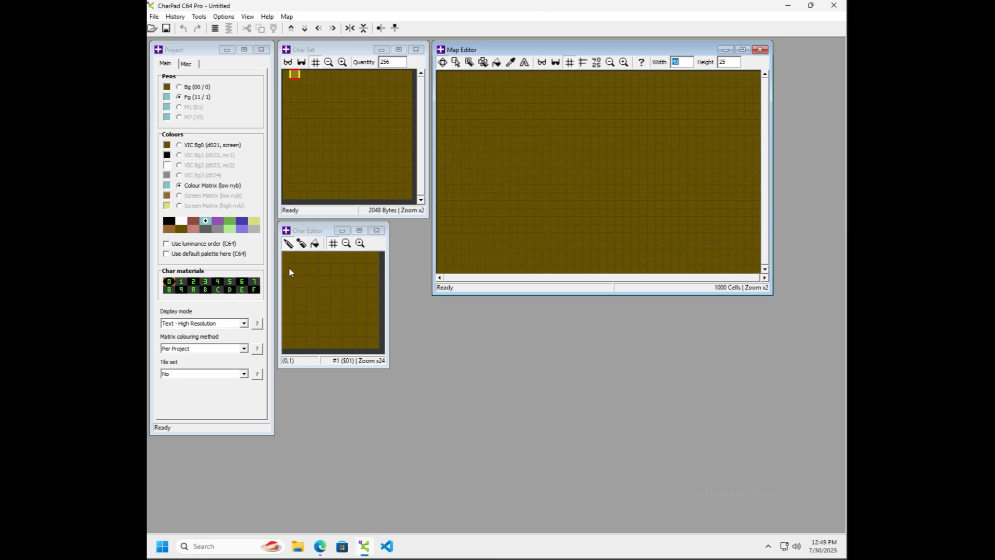
drag(289, 269, 299, 269)
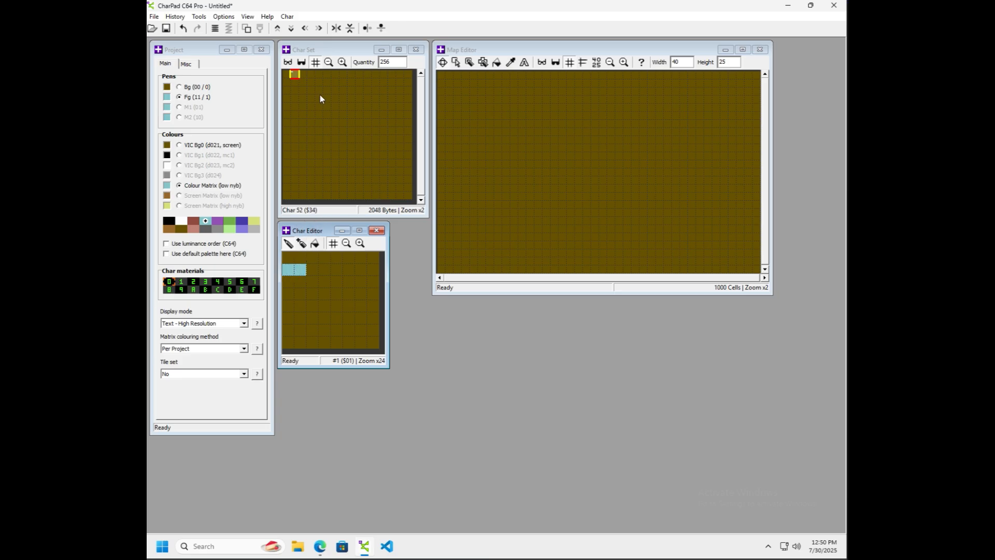
click(297, 77)
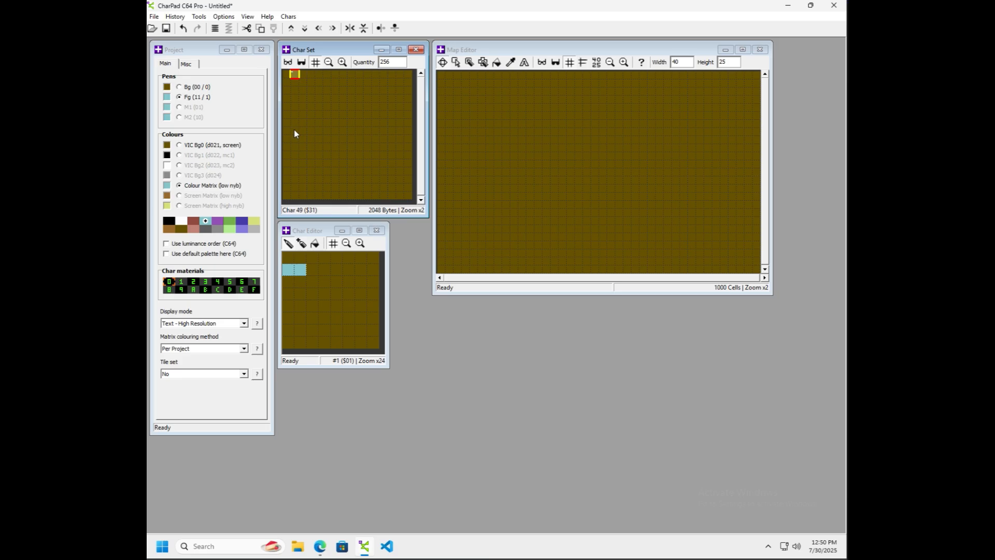
click(307, 263)
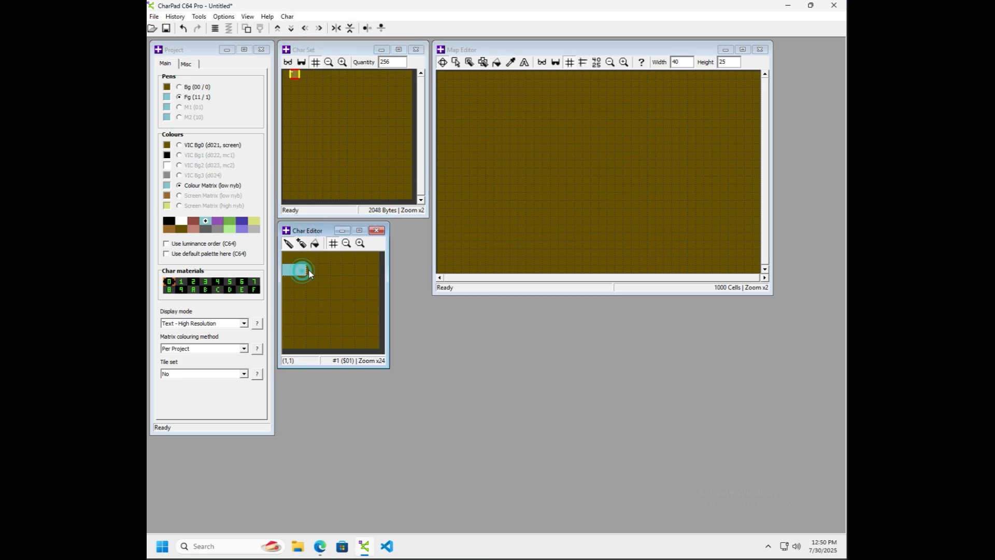
mouse_move(313, 272)
mouse_down()
mouse_move(299, 310)
mouse_move(355, 303)
mouse_move(320, 324)
mouse_move(348, 303)
mouse_move(355, 310)
mouse_move(339, 288)
mouse_move(379, 320)
mouse_move(309, 324)
mouse_move(347, 324)
mouse_move(303, 310)
mouse_move(373, 308)
mouse_move(318, 301)
mouse_move(360, 282)
mouse_up()
drag(292, 309, 342, 306)
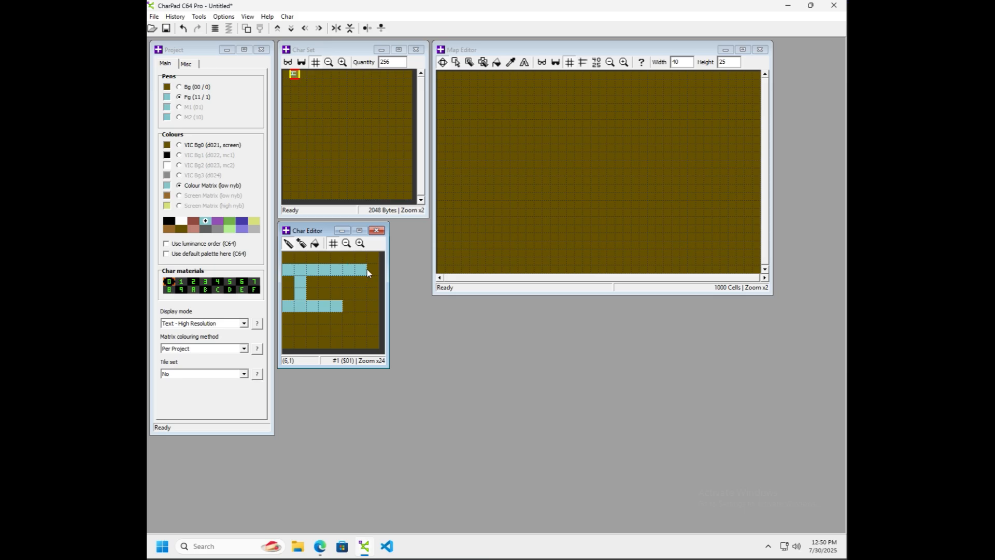
drag(338, 306, 313, 306)
click(291, 310)
mouse_move(288, 316)
mouse_down()
mouse_move(365, 320)
mouse_move(327, 334)
mouse_move(328, 345)
mouse_up()
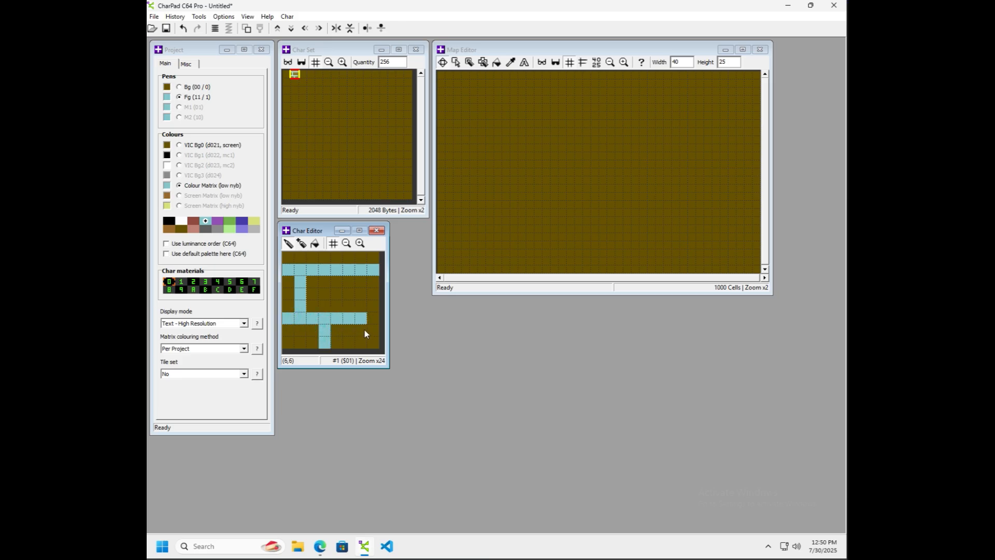
click(373, 318)
Step: Paint two stepped platforms and one straight platform on the map with the brick character, and enlarge the Map Editor window
click(530, 51)
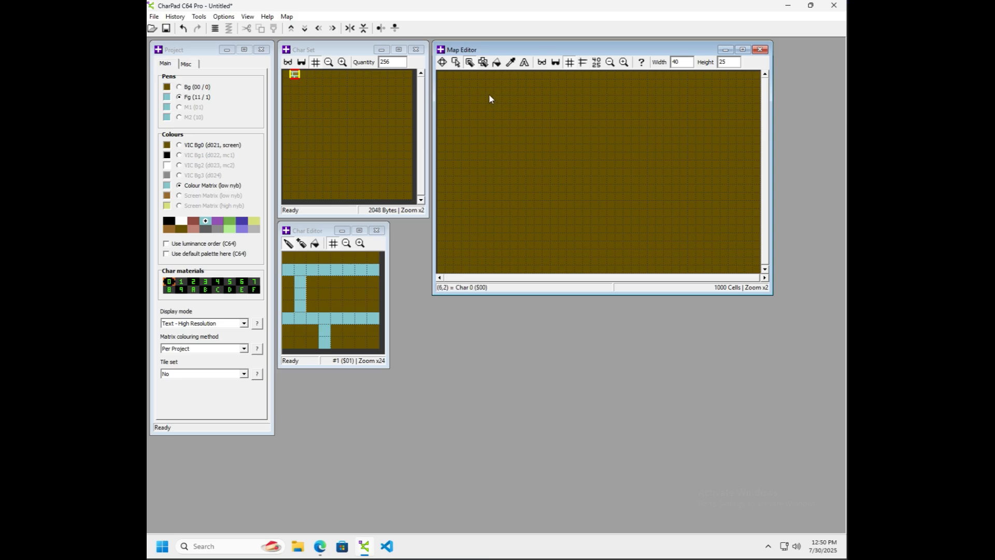
mouse_move(489, 97)
mouse_down()
mouse_move(490, 106)
mouse_move(576, 127)
mouse_move(586, 155)
mouse_up()
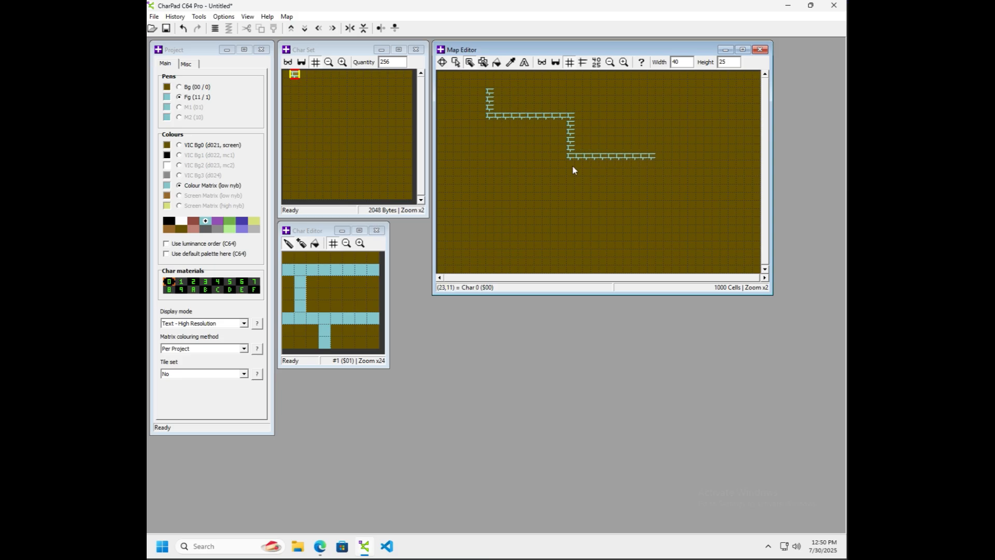
mouse_move(456, 132)
mouse_down()
mouse_move(510, 143)
mouse_move(506, 177)
mouse_move(549, 176)
mouse_up()
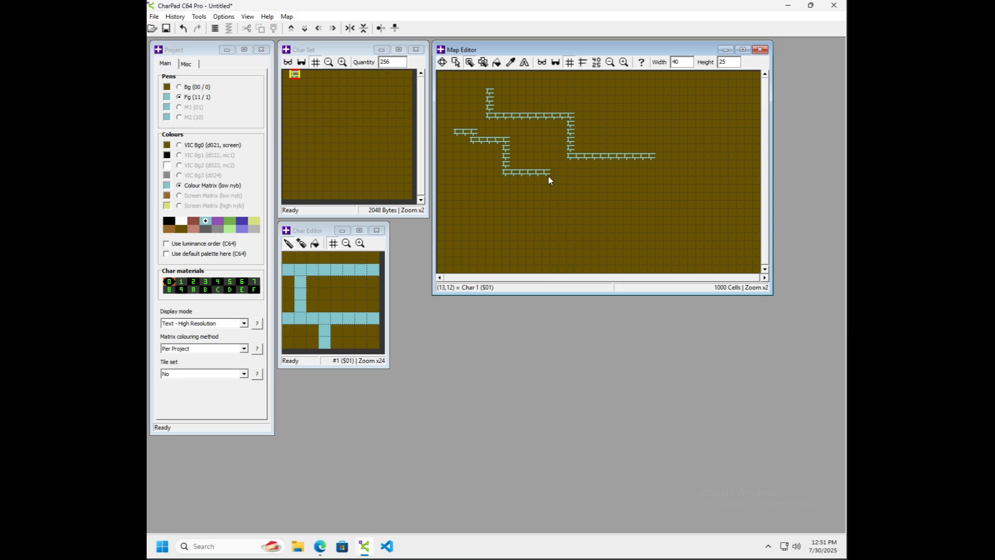
drag(455, 205, 548, 204)
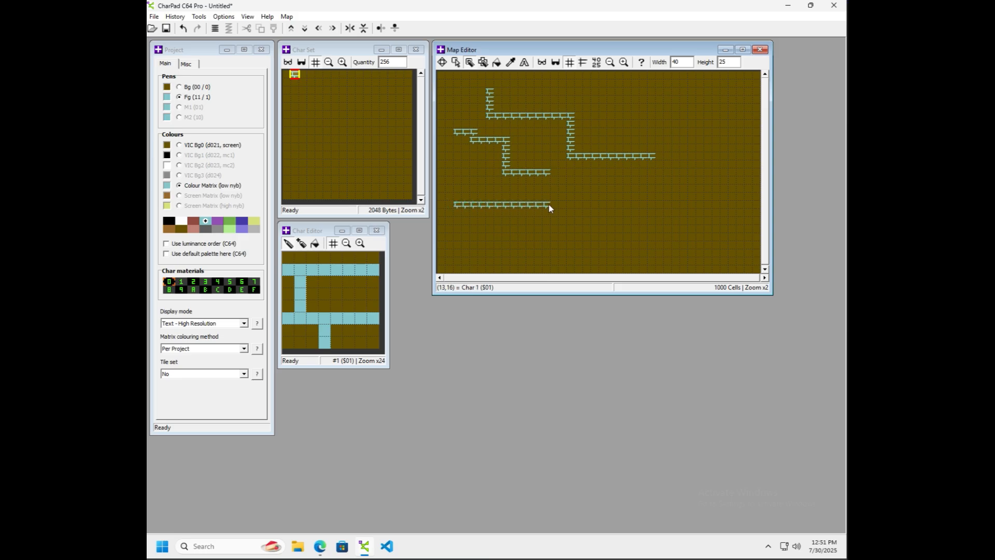
double_click(679, 62)
drag(771, 297, 826, 358)
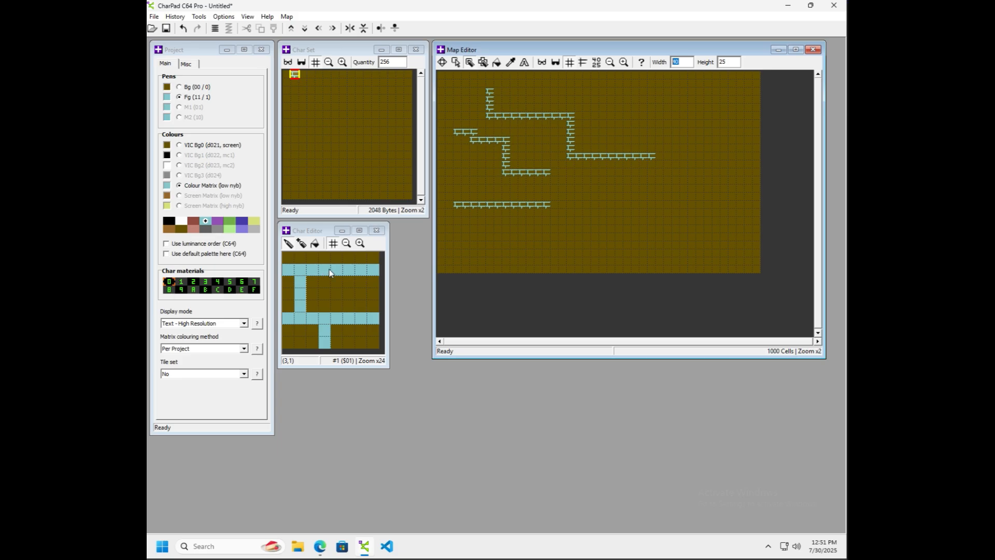
Step: Select character 2 in the character set and draw a round ring outline filling its 8-by-8 grid
click(303, 77)
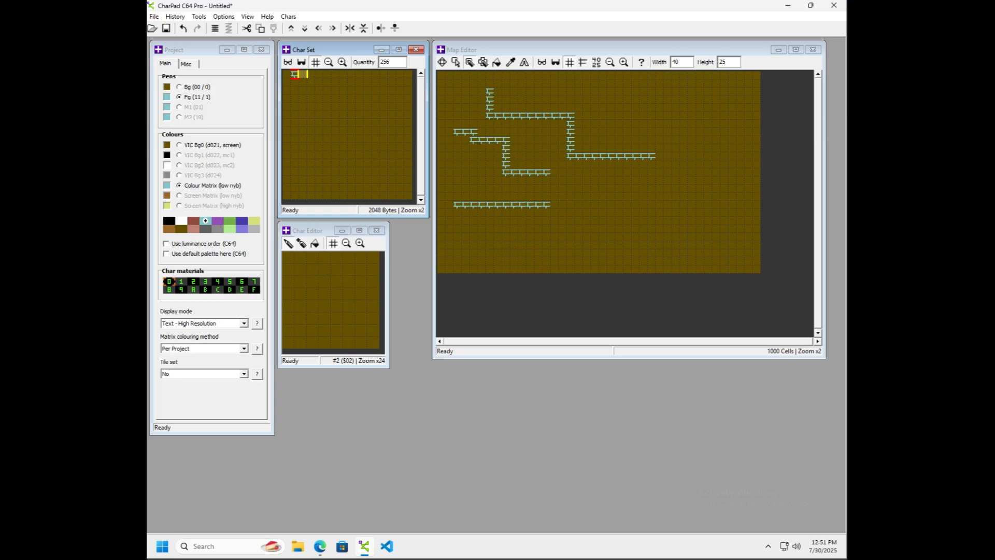
mouse_move(338, 258)
mouse_down()
mouse_move(287, 293)
mouse_move(289, 315)
mouse_move(329, 341)
mouse_move(374, 343)
mouse_up()
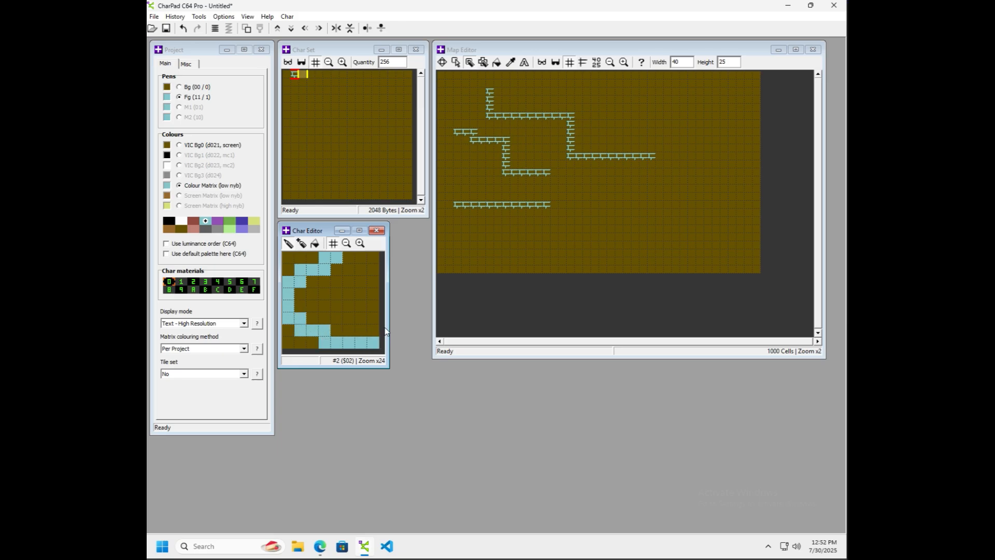
mouse_move(373, 309)
mouse_down()
mouse_move(376, 298)
mouse_move(341, 259)
mouse_up()
mouse_move(372, 311)
mouse_down()
mouse_move(344, 328)
mouse_move(383, 341)
mouse_move(347, 346)
mouse_up()
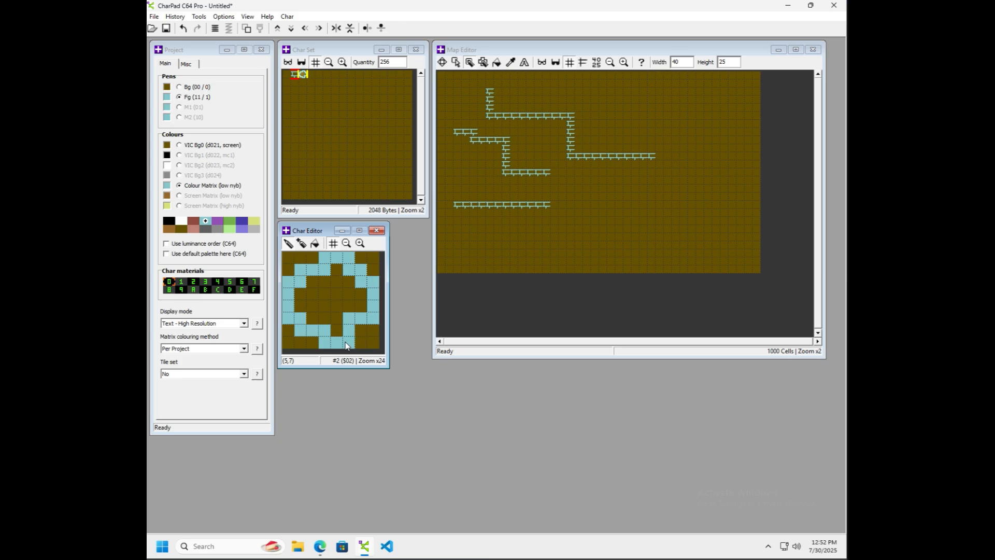
Step: Rework the ring outline in character 2 by adding and erasing edge pixels along its top, sides and lower curve
click(339, 273)
drag(324, 257, 348, 258)
click(360, 270)
click(316, 260)
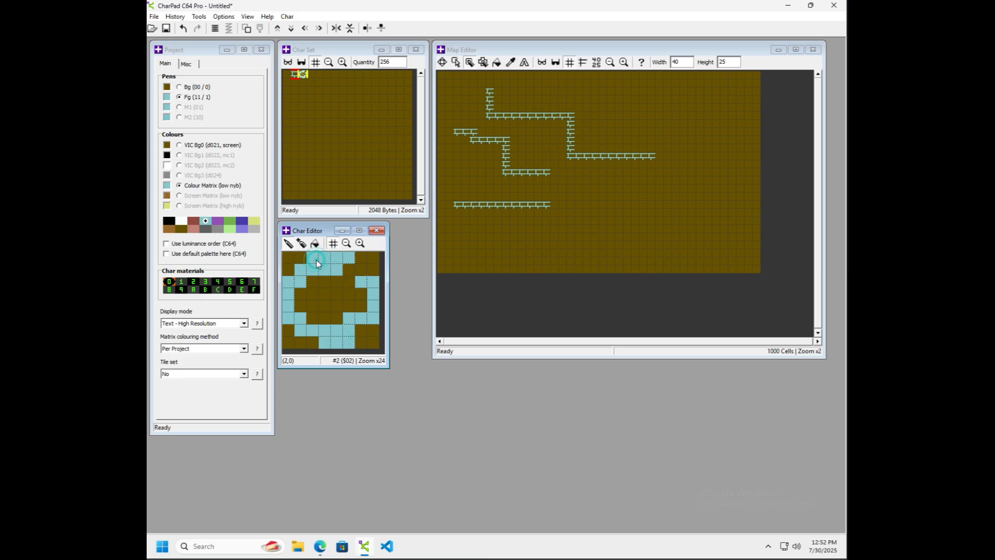
click(288, 282)
click(288, 317)
click(312, 343)
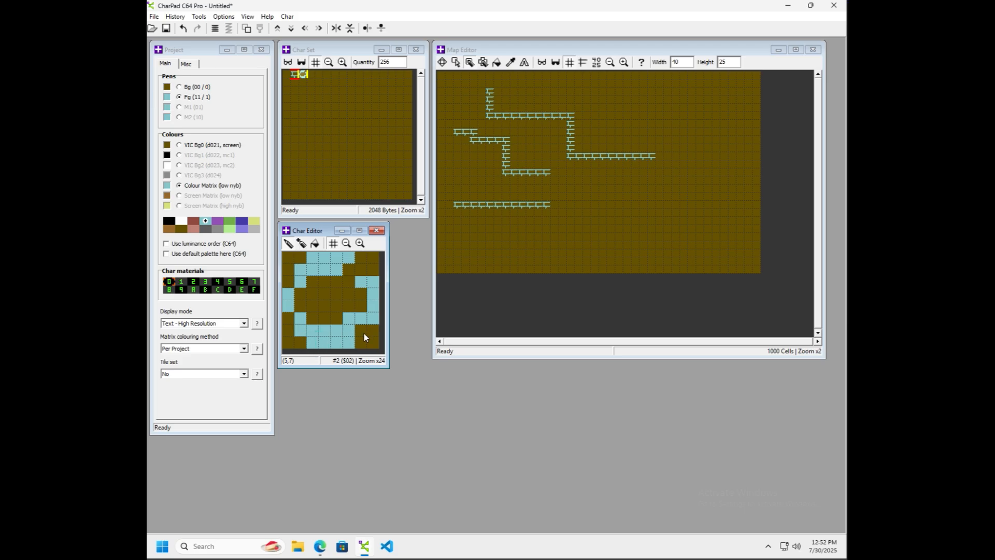
click(375, 318)
click(351, 345)
click(313, 344)
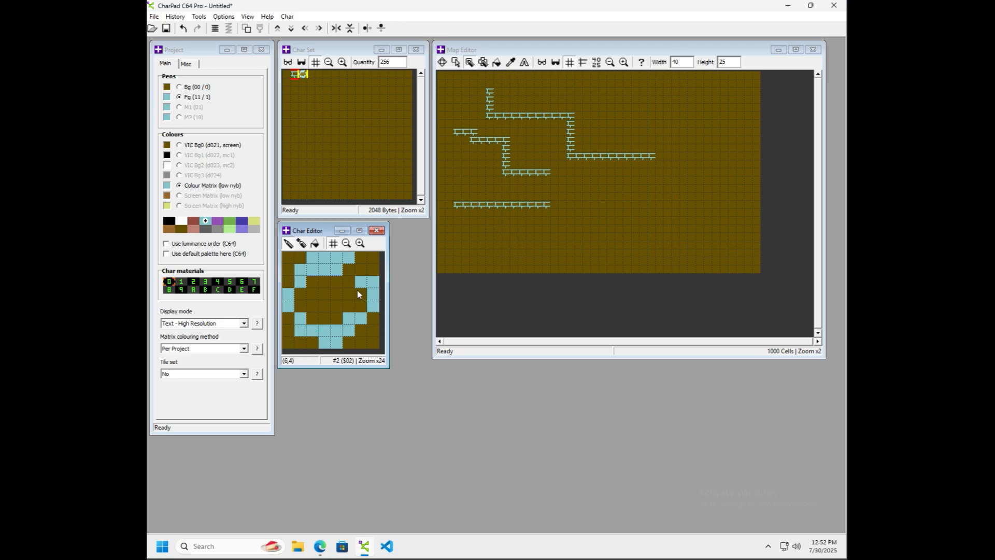
click(361, 257)
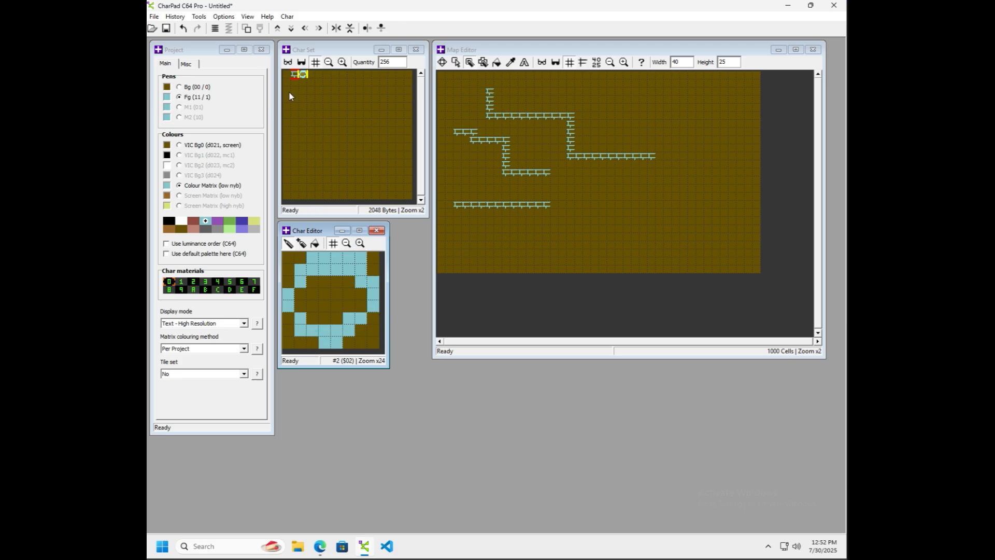
Step: Place the ring character on the lower level of the upper stepped platform and erase the surplus pixels at the ring's top and side
click(304, 74)
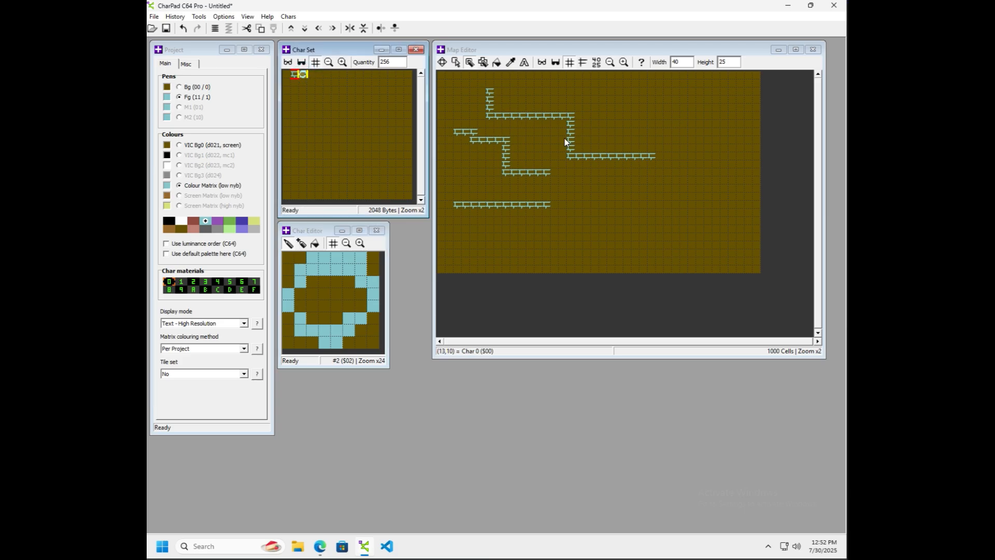
click(611, 148)
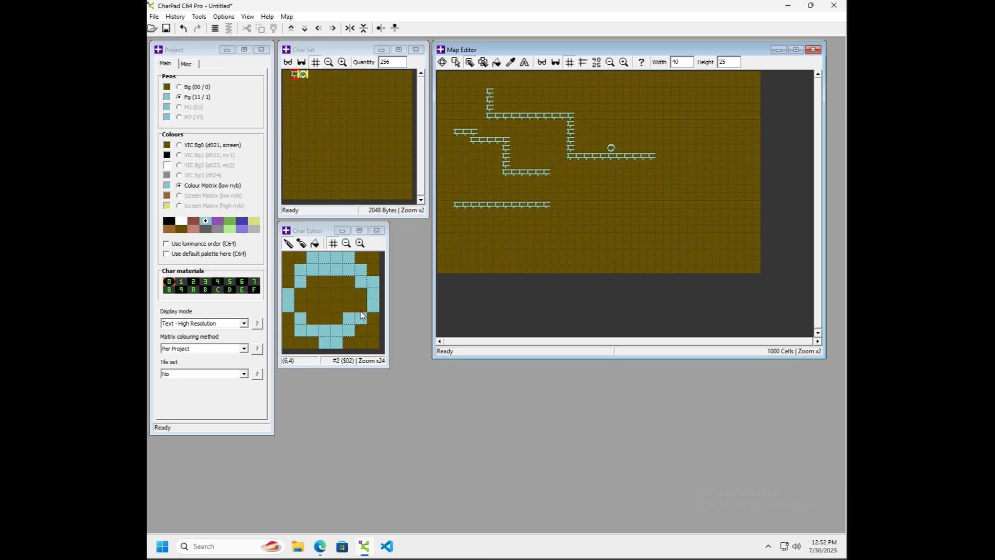
right_click(312, 257)
right_click(352, 258)
right_click(377, 284)
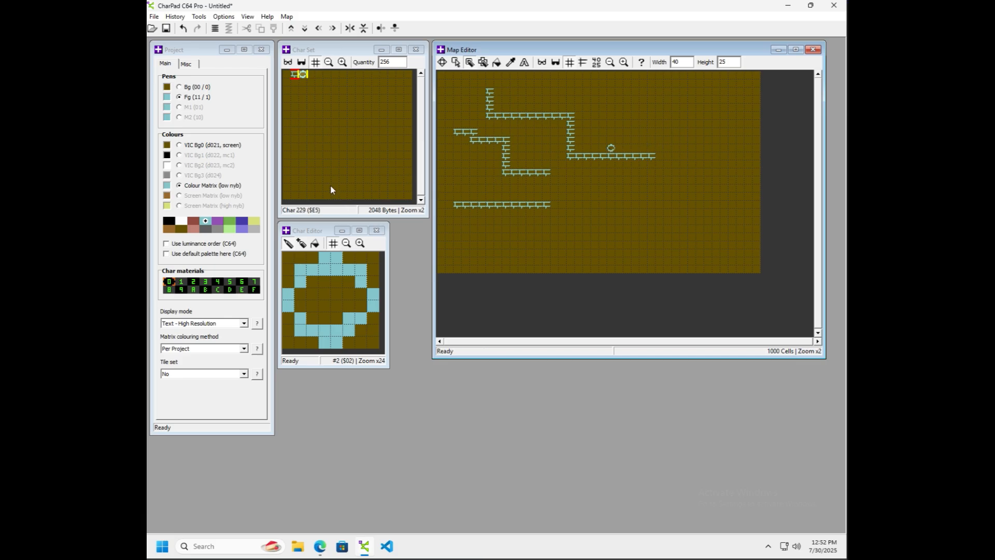
Step: Draw a grid of two full-height vertical and two full-width horizontal lines in character 3, and stack two copies beside the ring on the map
click(314, 77)
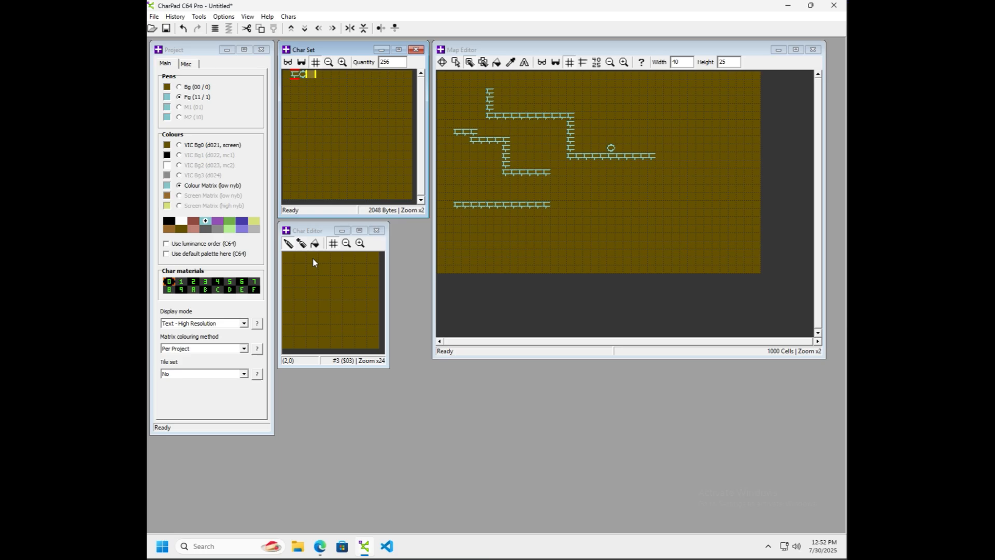
mouse_move(312, 255)
mouse_down()
mouse_move(315, 276)
mouse_move(358, 264)
mouse_move(356, 292)
mouse_up()
click(358, 259)
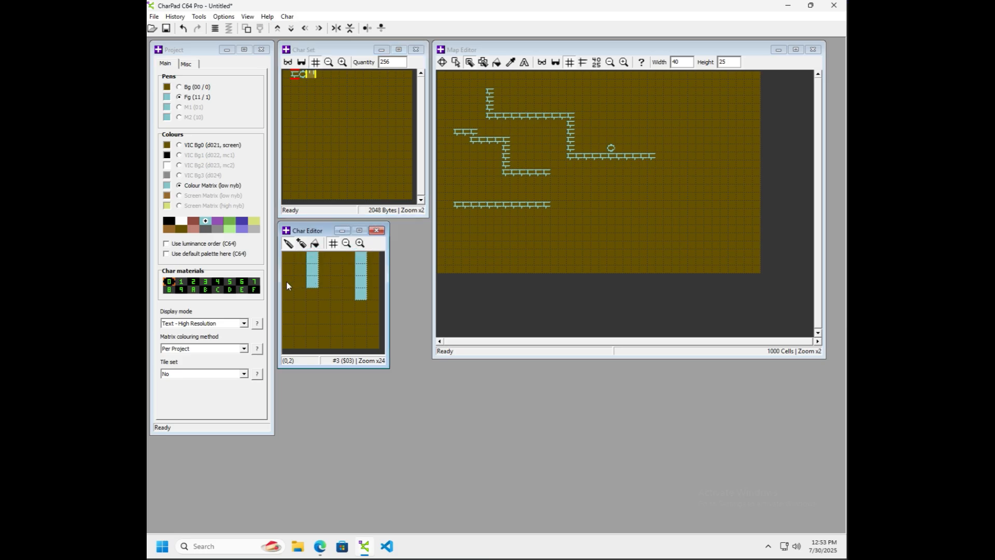
drag(287, 281, 377, 283)
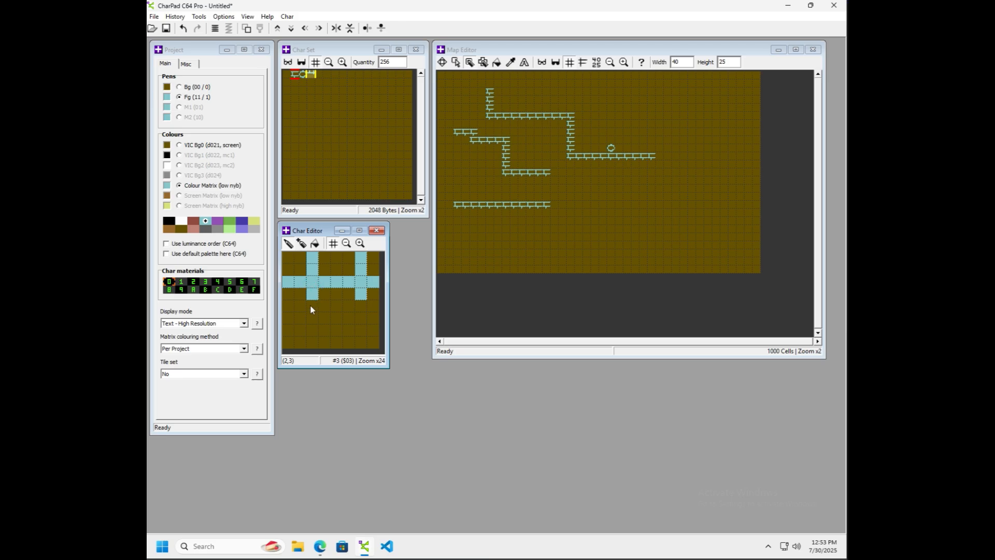
mouse_move(309, 304)
mouse_down()
mouse_move(313, 338)
mouse_move(360, 346)
mouse_up()
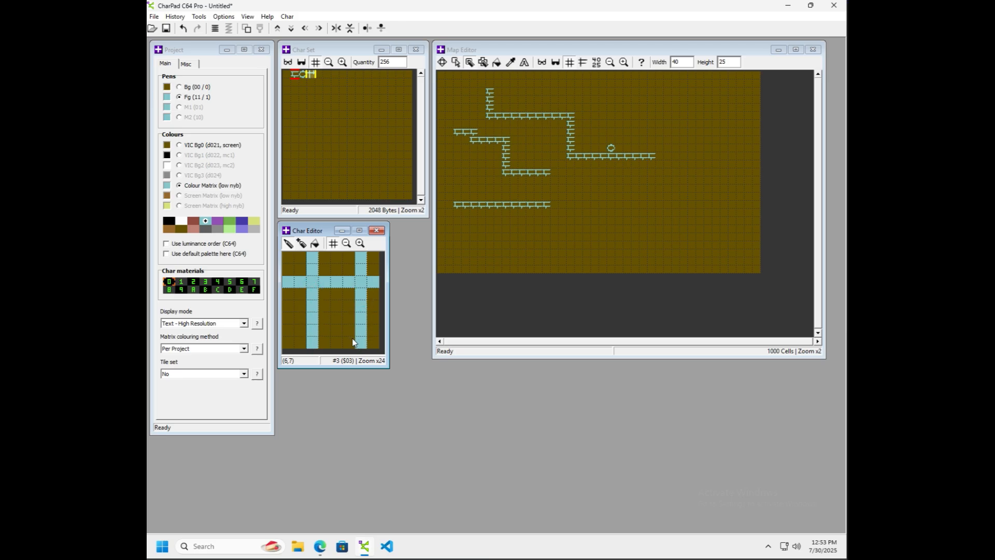
drag(285, 329, 339, 330)
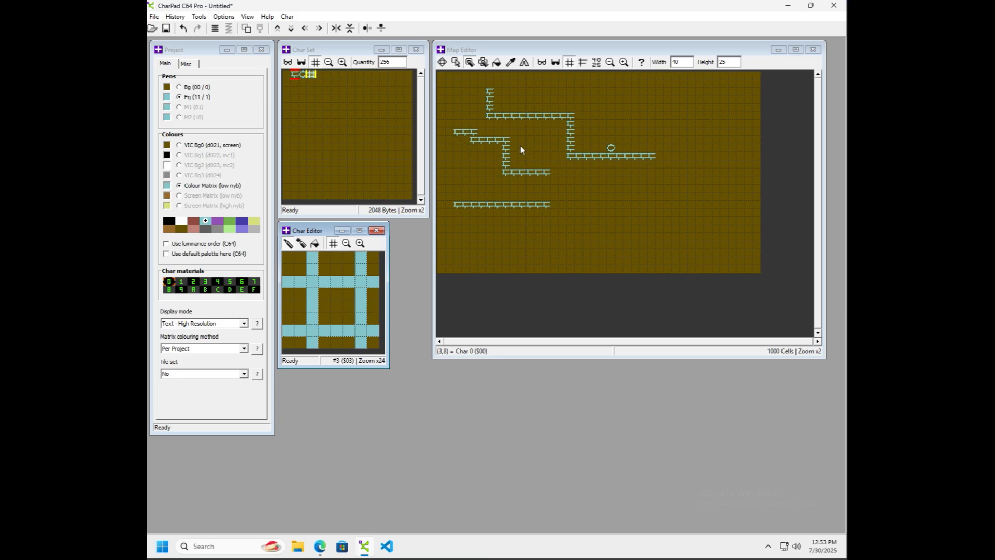
click(620, 148)
click(622, 143)
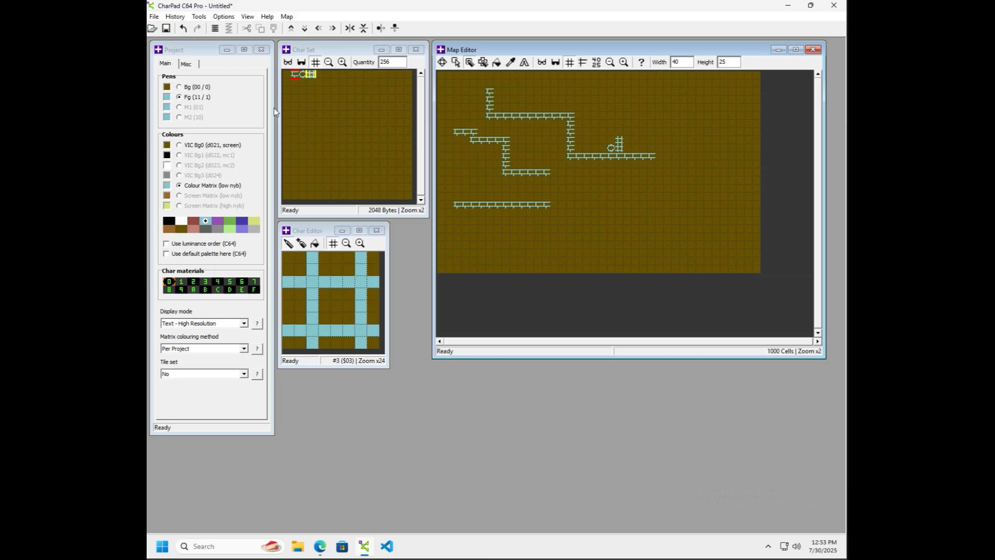
Step: Draw a key with a hollow head, a thin stem and a foot in character 4, and place it on the platform beyond the grid tiles
click(320, 75)
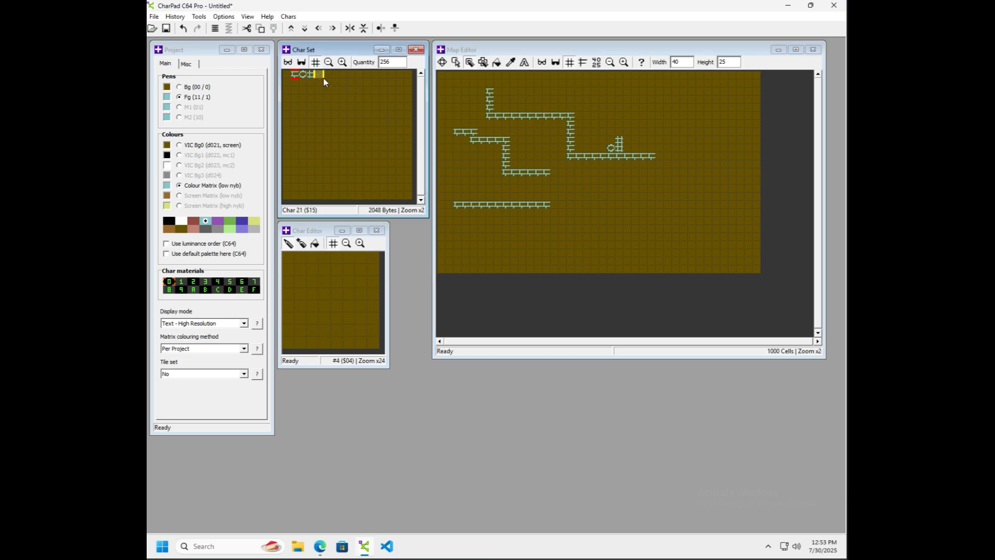
mouse_move(335, 257)
mouse_down()
mouse_move(299, 266)
mouse_move(310, 300)
mouse_move(350, 290)
mouse_move(359, 278)
mouse_move(342, 262)
mouse_up()
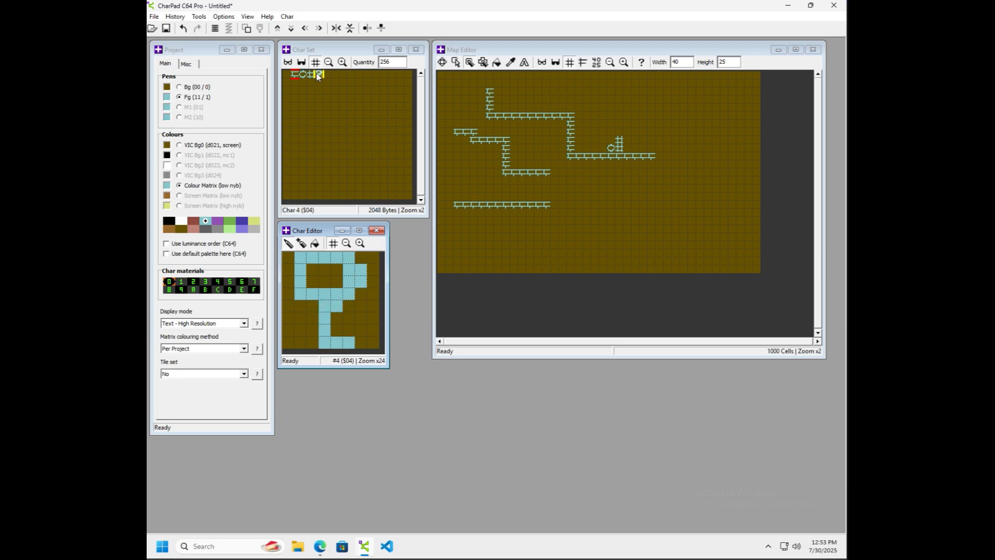
click(368, 89)
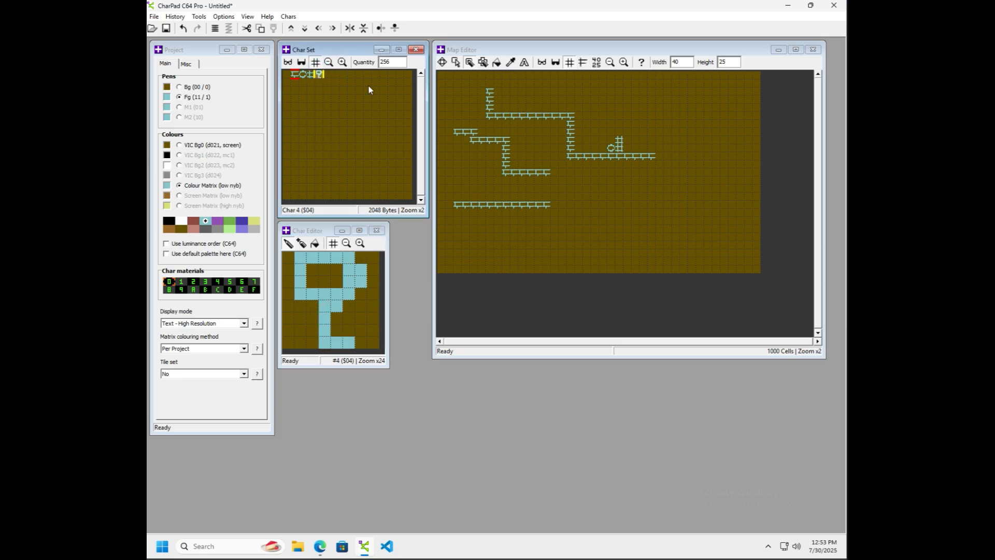
click(638, 148)
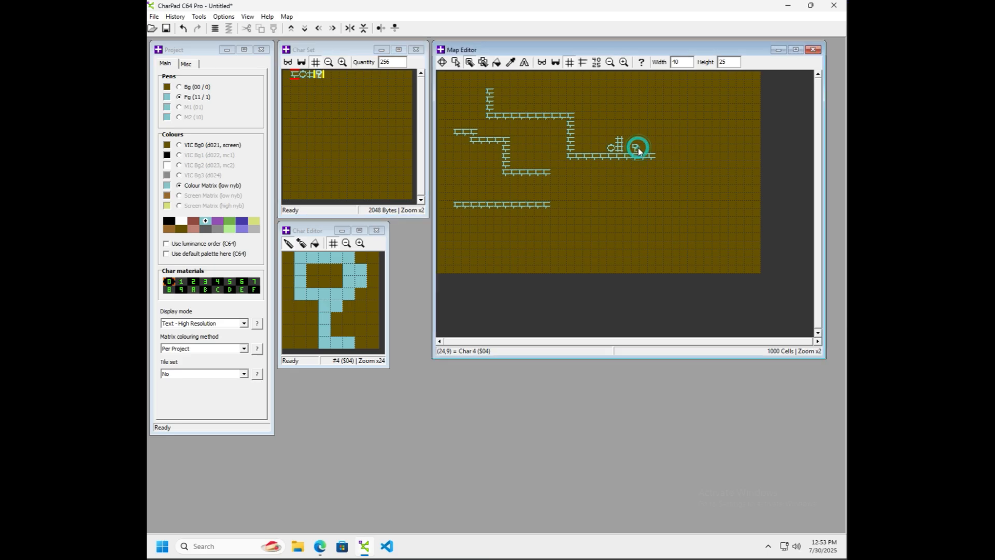
Step: Erase the bump beside the key's head and its corner pixels in character 4 to round the head
right_click(364, 268)
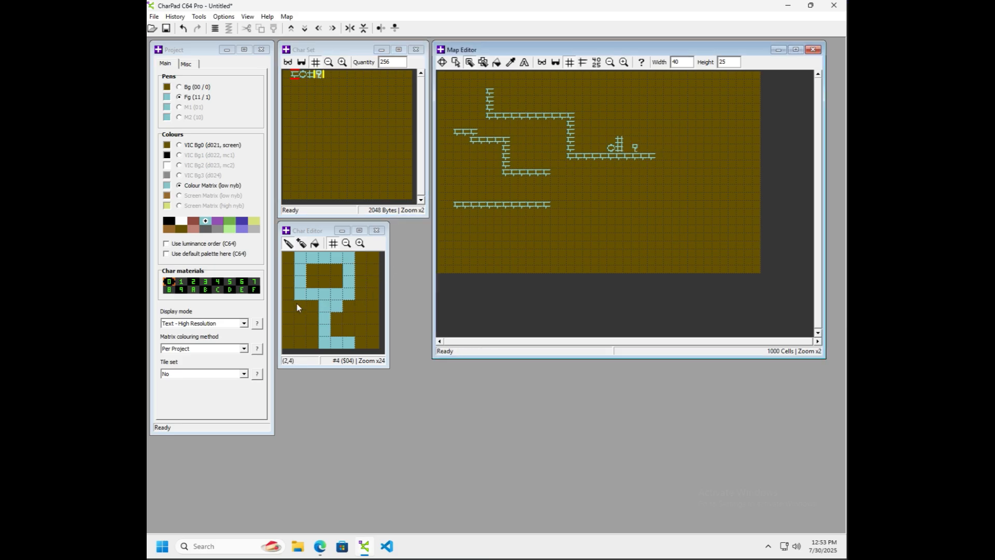
click(301, 260)
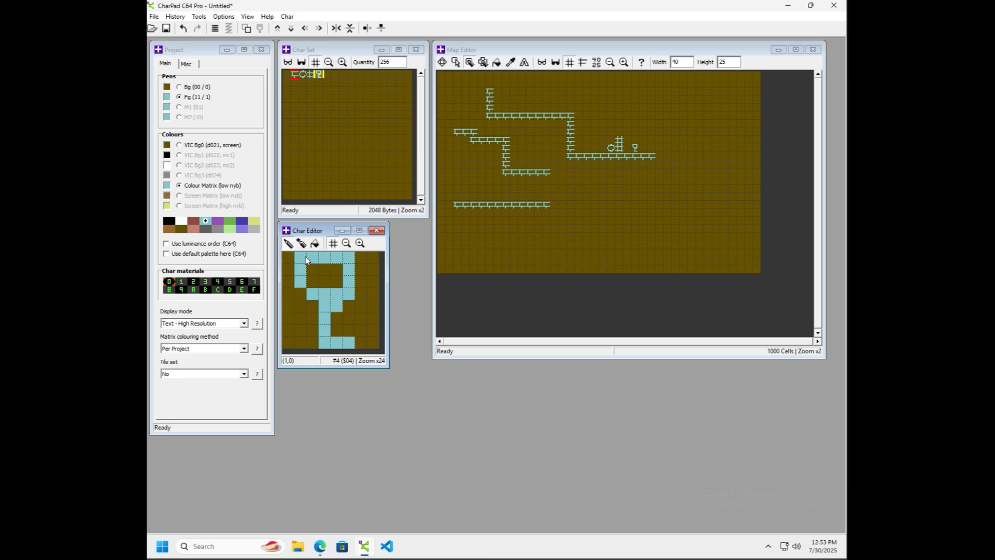
right_click(306, 256)
right_click(350, 258)
Step: Draw a ladder in character 5: full-height lines on both side edges joined by two horizontal rungs
click(330, 75)
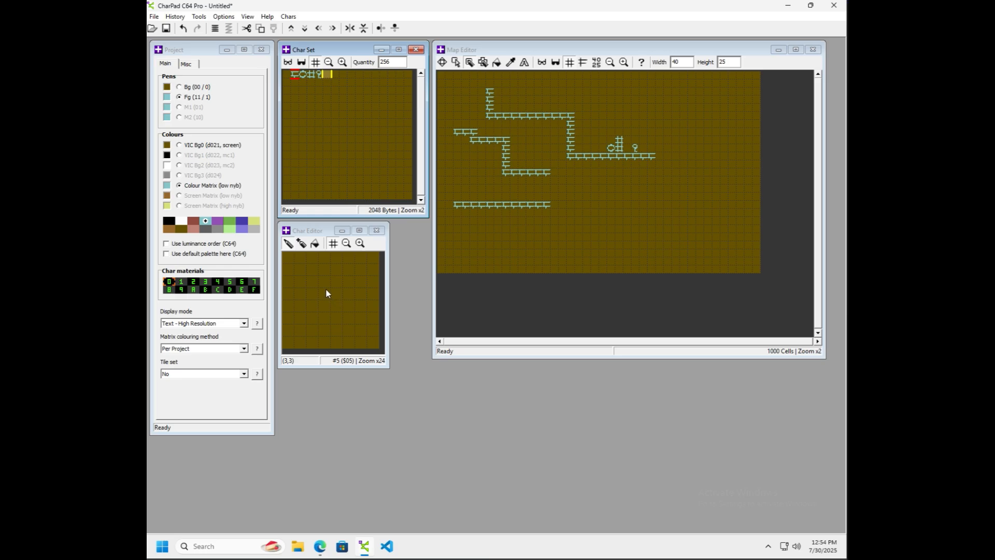
drag(289, 265, 288, 285)
drag(286, 332, 288, 344)
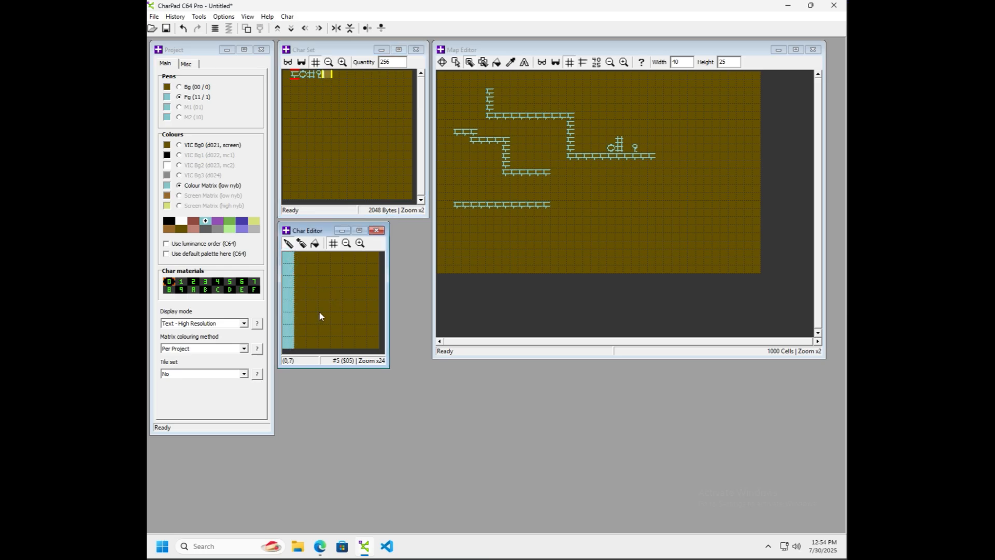
mouse_move(377, 271)
mouse_down()
mouse_move(377, 261)
mouse_move(376, 349)
mouse_up()
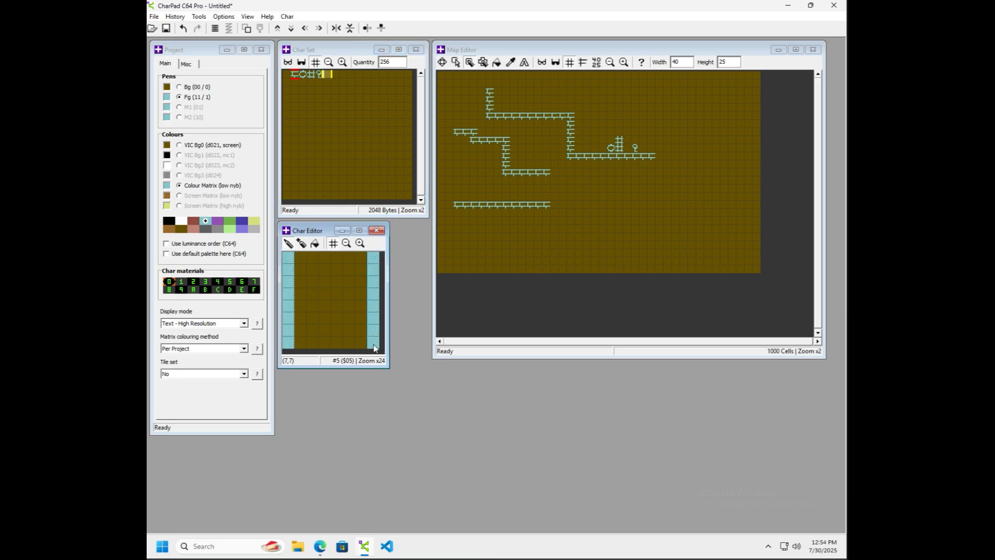
drag(300, 322, 357, 313)
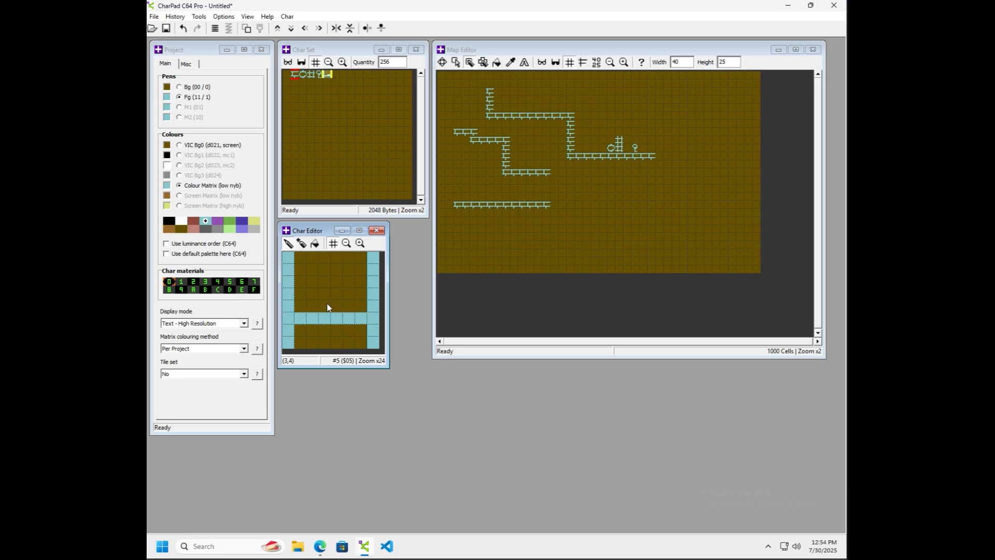
drag(298, 274, 359, 275)
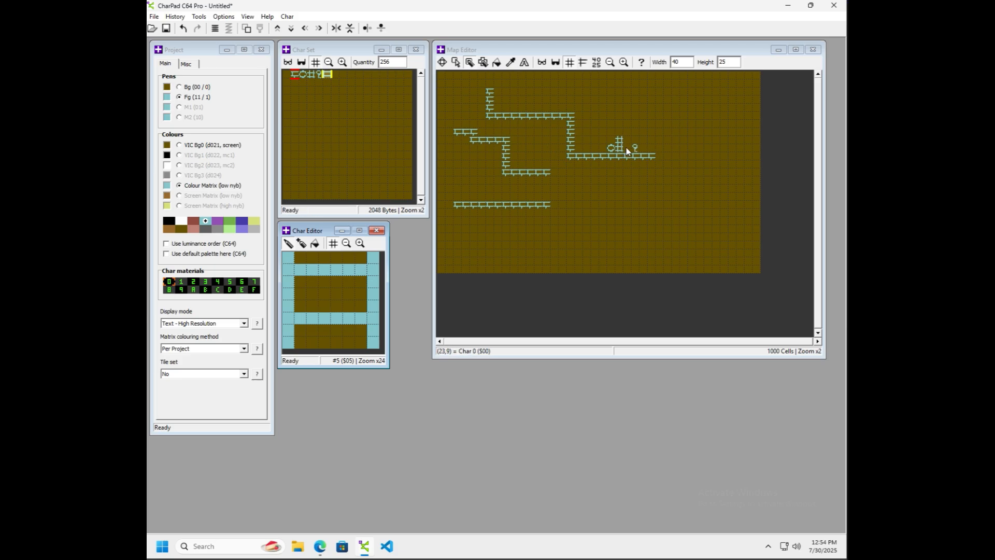
Step: Paint a seven-cell ladder down from the upper platform's far end and a straight brick platform at its foot, clearing the misplaced bricks
click(652, 157)
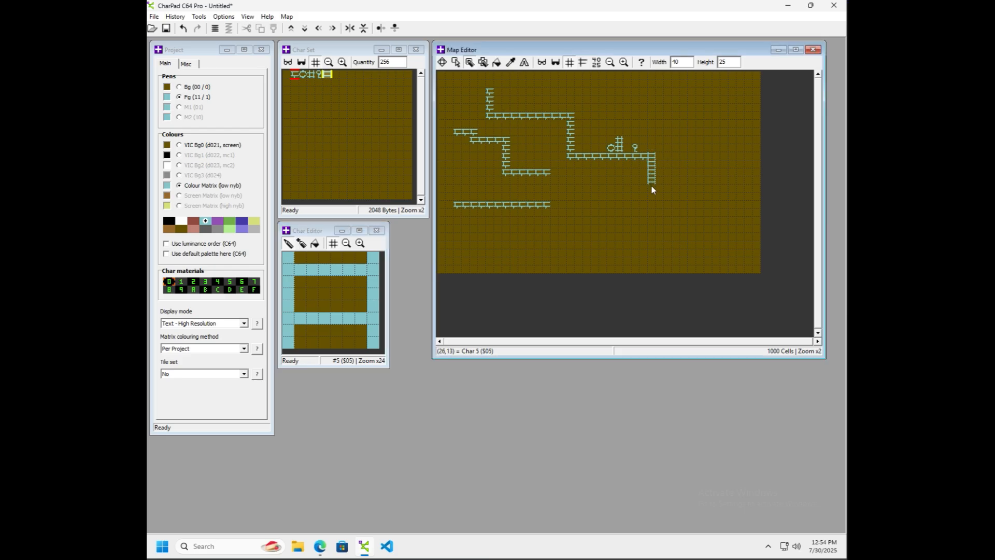
drag(652, 190, 653, 205)
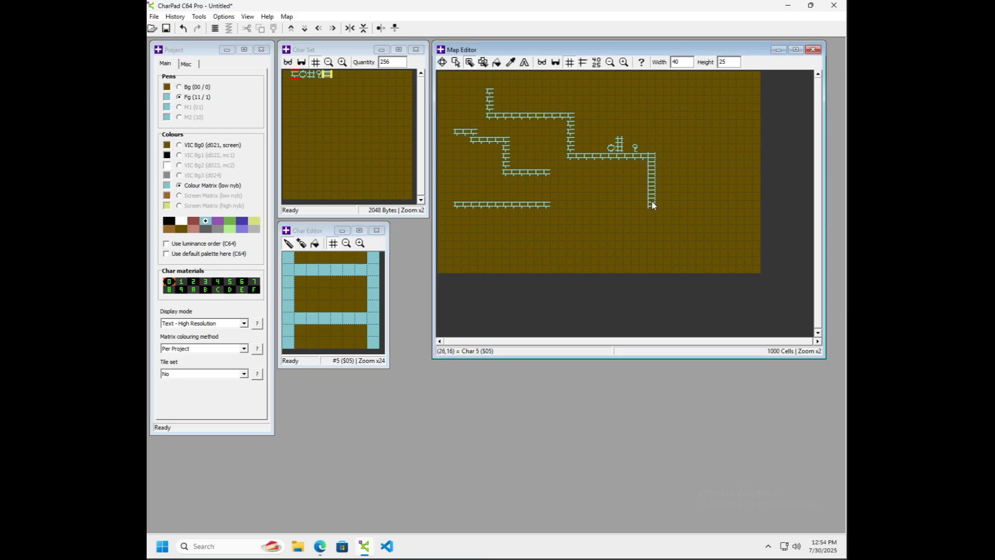
click(296, 75)
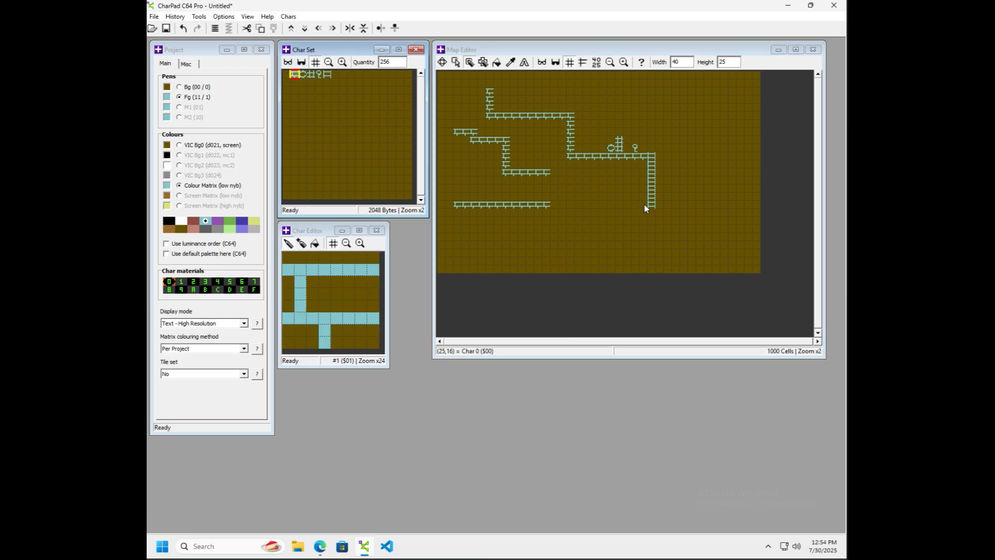
drag(651, 211, 611, 206)
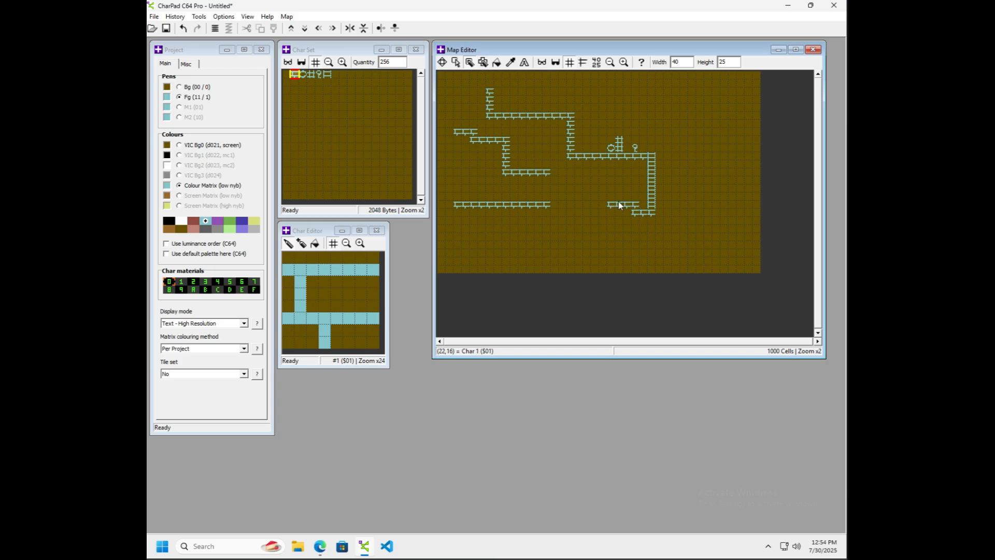
click(635, 209)
click(611, 207)
drag(629, 212, 599, 213)
Step: Copy the brick pattern of character 1 and paste it as character 6 in the character set
click(336, 74)
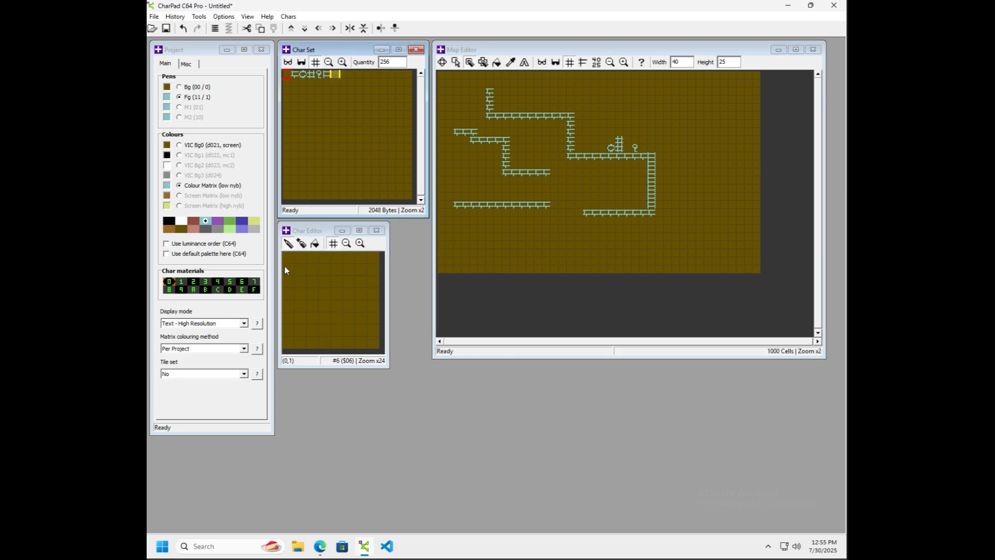
click(295, 77)
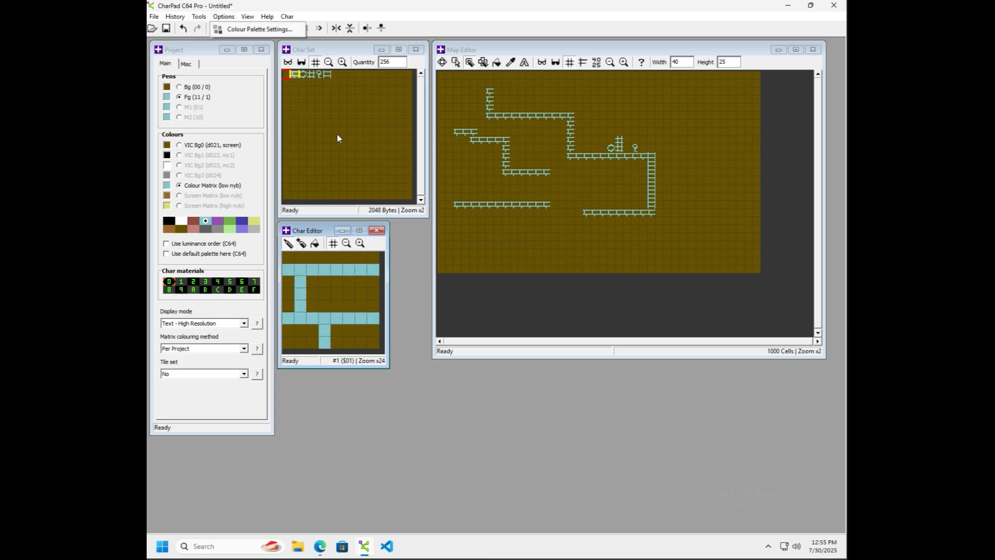
click(328, 267)
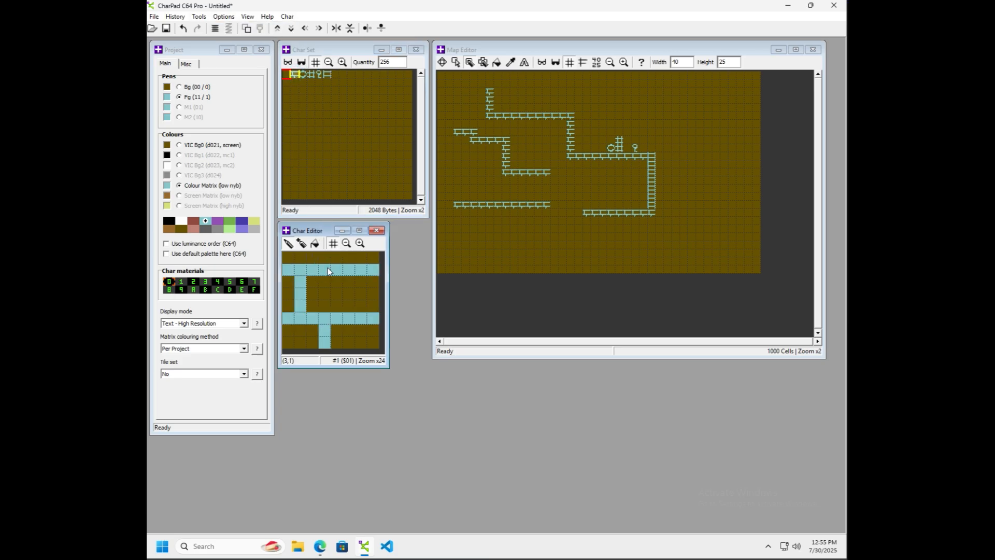
key(ctrl+c)
click(322, 277)
click(339, 76)
key(ctrl+v)
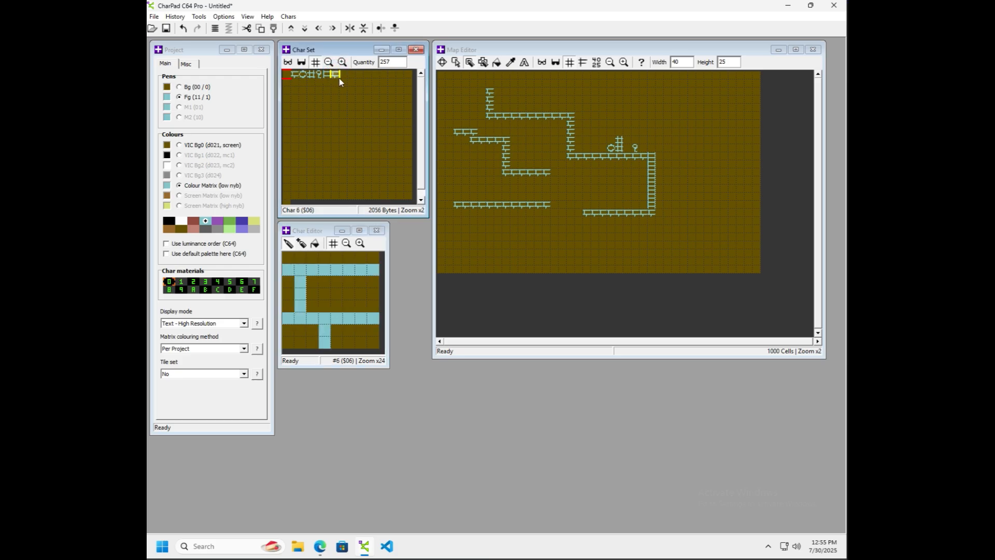
Step: Vary the brick copy in character 6 with a three-pixel bar under the upper line and extra pixels around both lines, and select it for painting
mouse_move(324, 294)
mouse_down()
mouse_move(337, 282)
mouse_move(353, 288)
mouse_up()
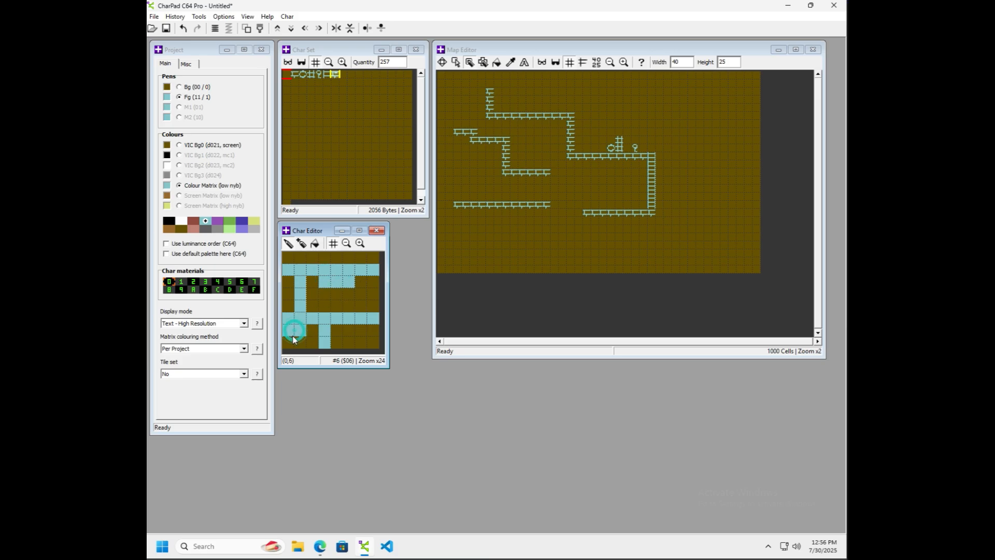
drag(293, 339, 305, 339)
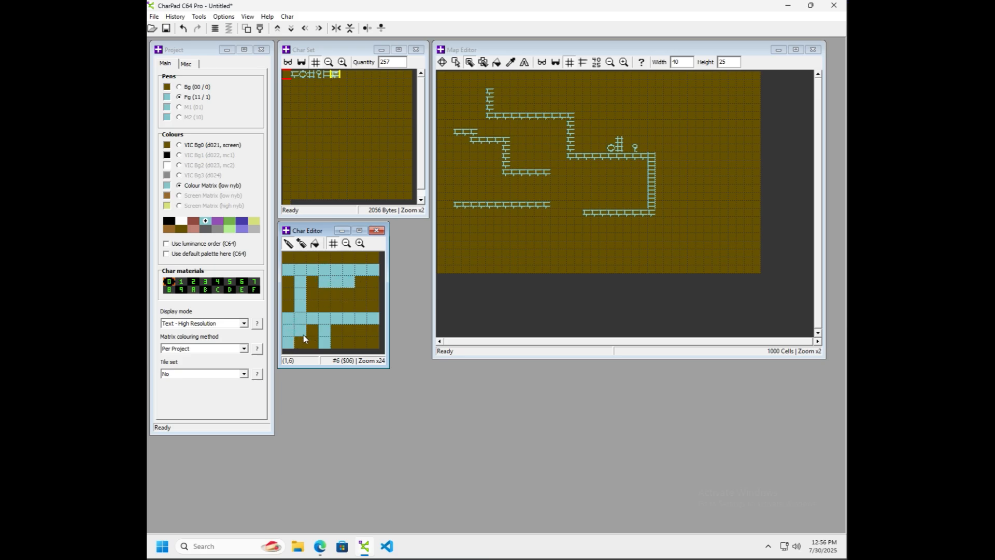
click(366, 263)
click(336, 77)
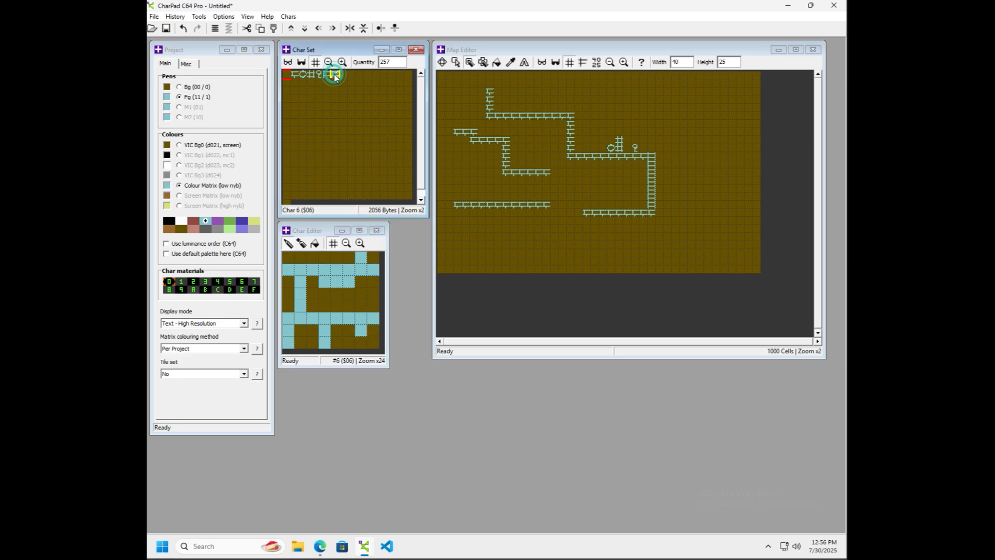
Step: Paint character 6 into the middle of the upper brick platform and add two adjacent pixels to the character's top row
click(525, 114)
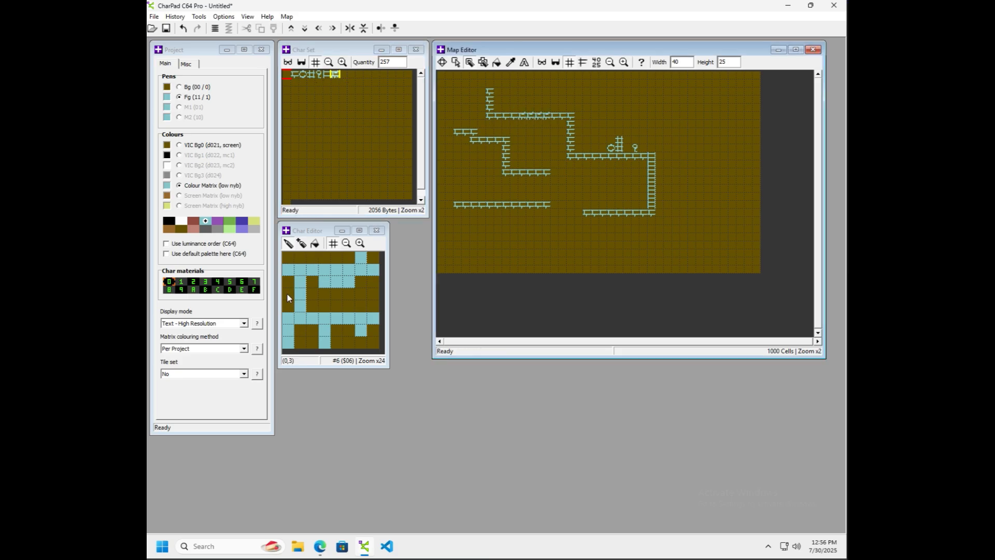
click(313, 258)
click(324, 259)
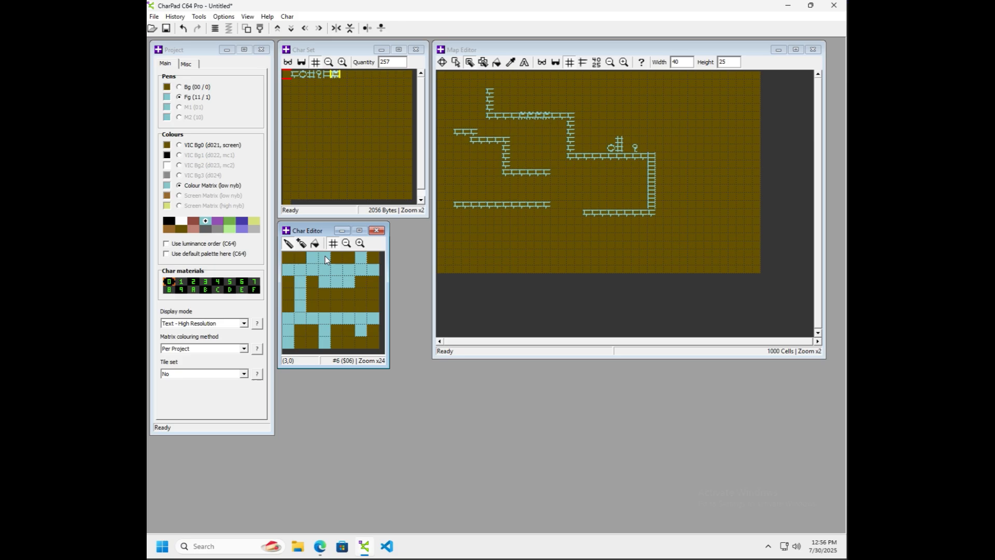
right_click(336, 282)
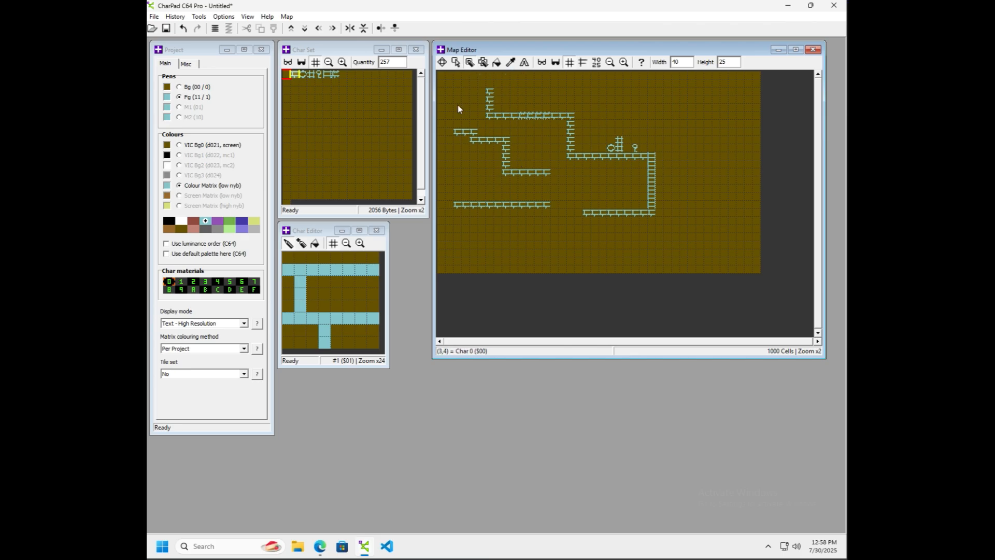
Step: Select the map's first 15x14-cell block with its platforms, clear it, and undo the clearing
click(456, 63)
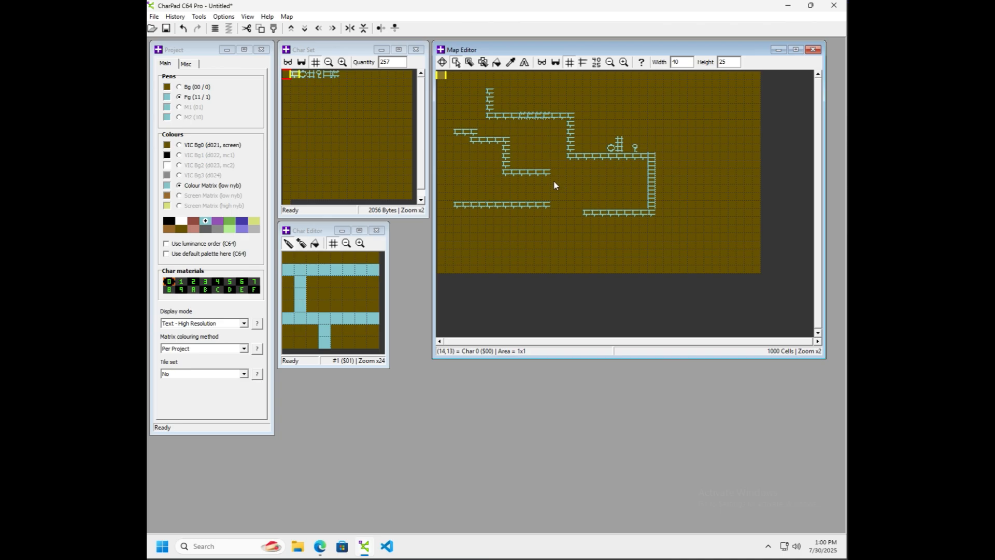
shift+click(554, 185)
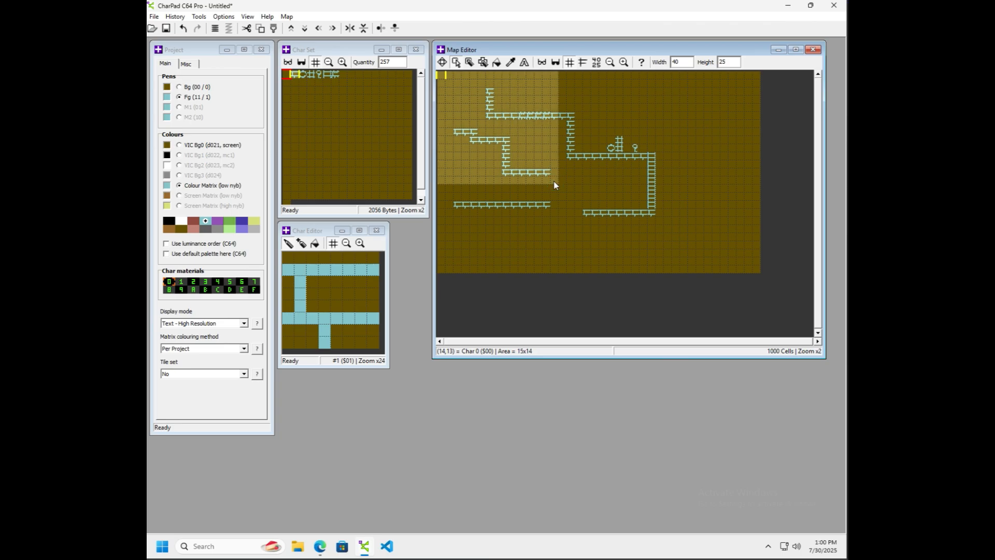
key(Delete)
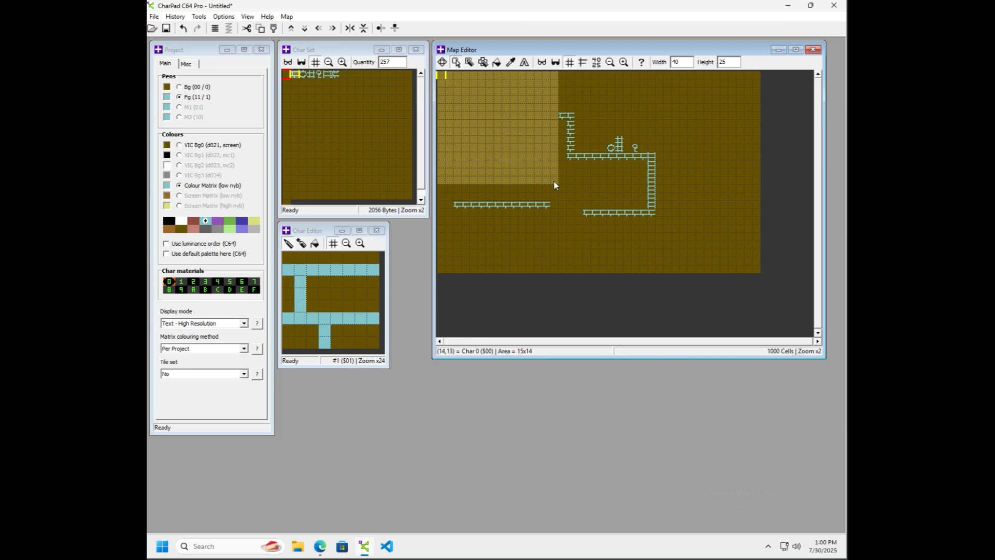
key(ctrl+z)
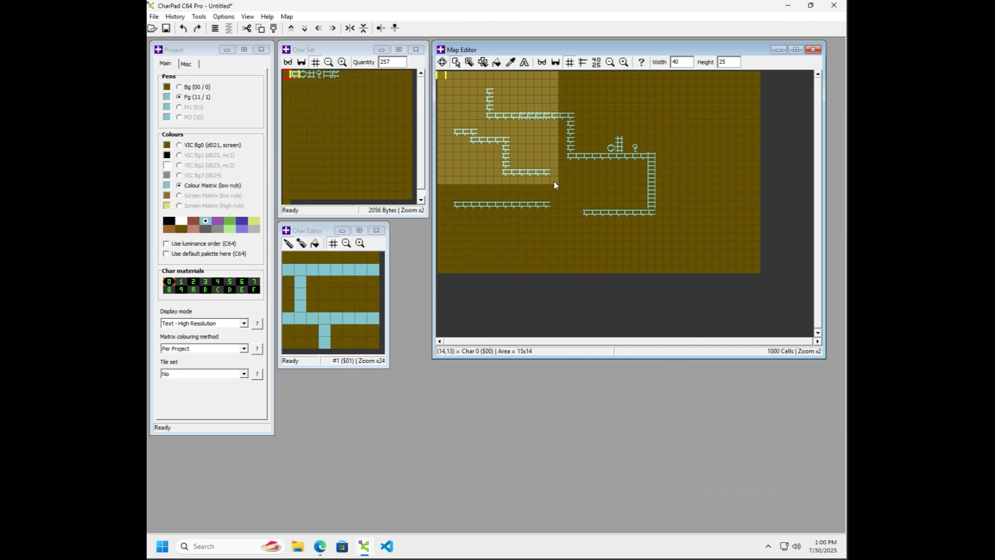
Step: Paste the copied 15x14-cell platform block over the map's far side, starting in its second row, and clear the pasted block
click(612, 84)
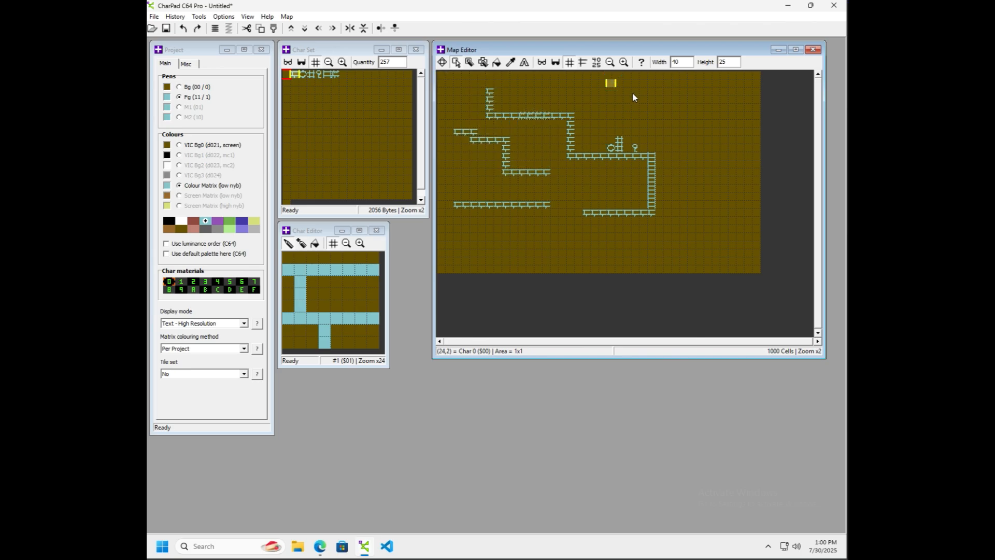
key(ctrl+v)
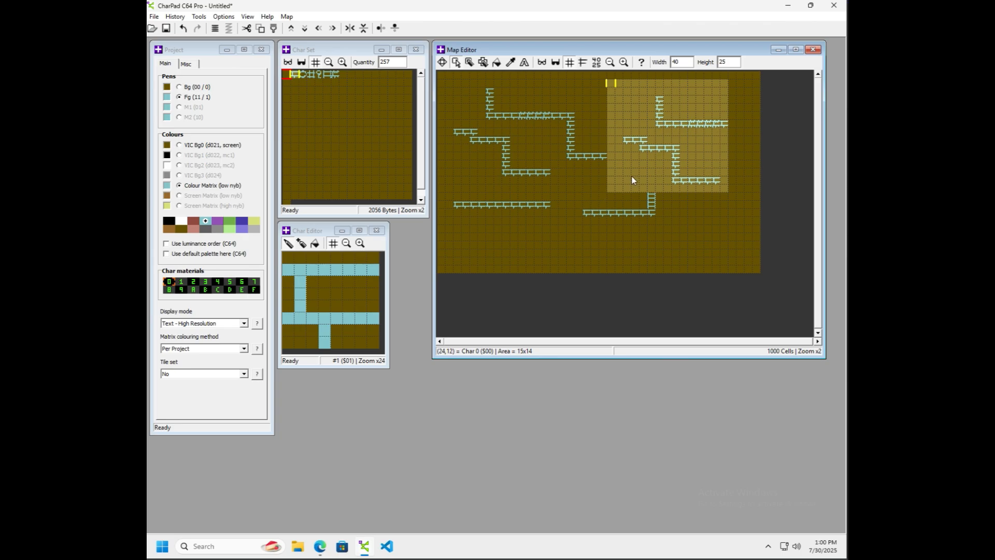
key(Delete)
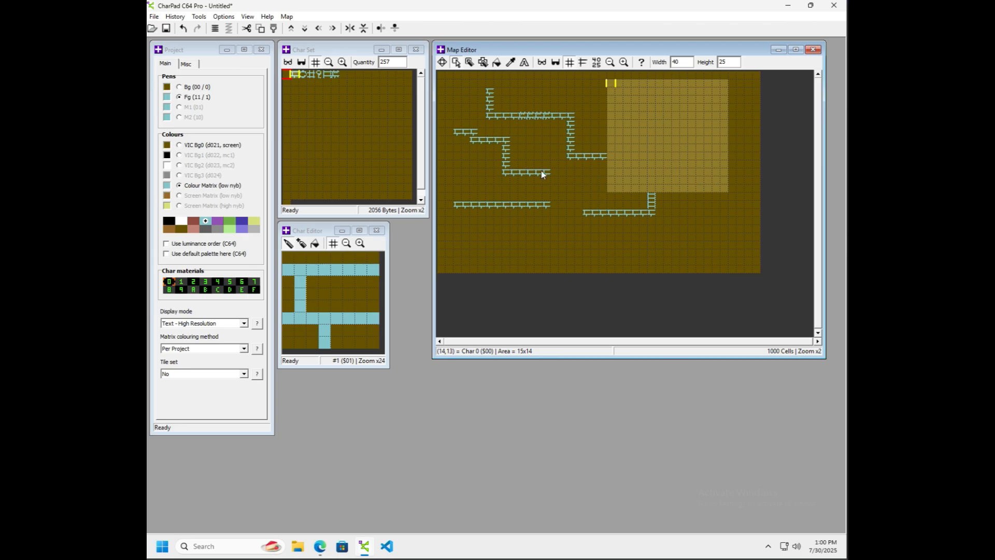
Step: Select the 27x18-cell area from cell (1,1) that covers all remaining platforms, clear it, and return to drawing mode
click(449, 84)
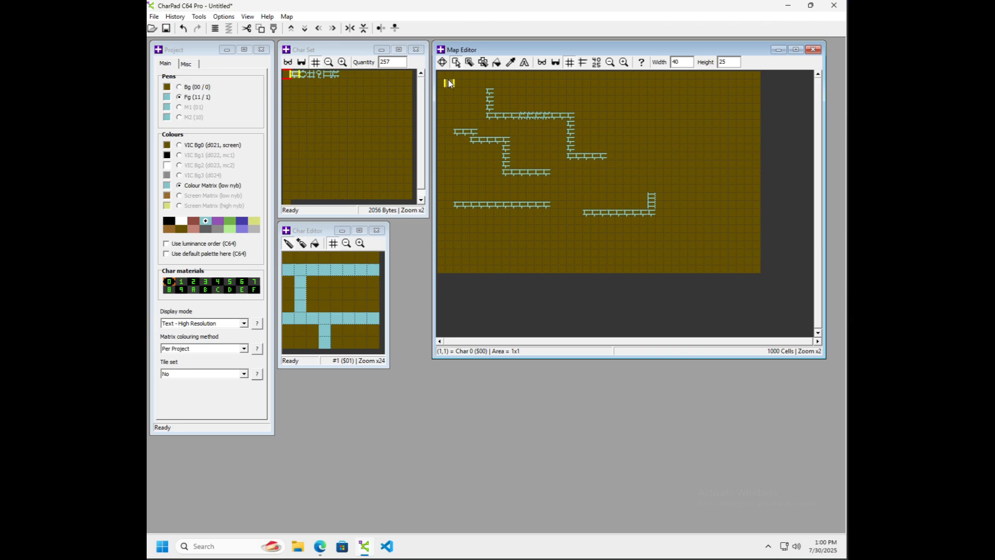
shift+click(659, 222)
key(Delete)
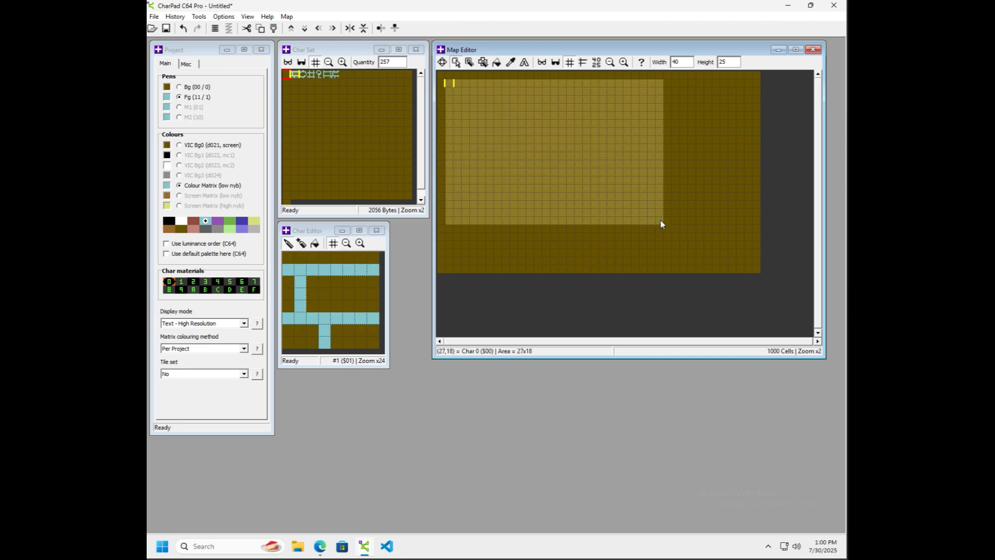
click(470, 62)
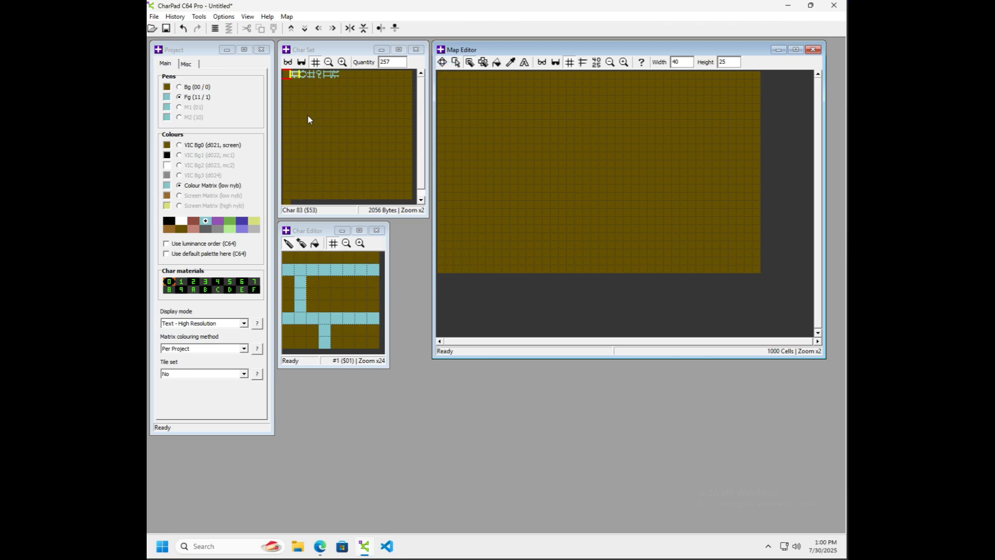
Step: Scroll the brick pattern of character 1 five pixels to the right
click(341, 279)
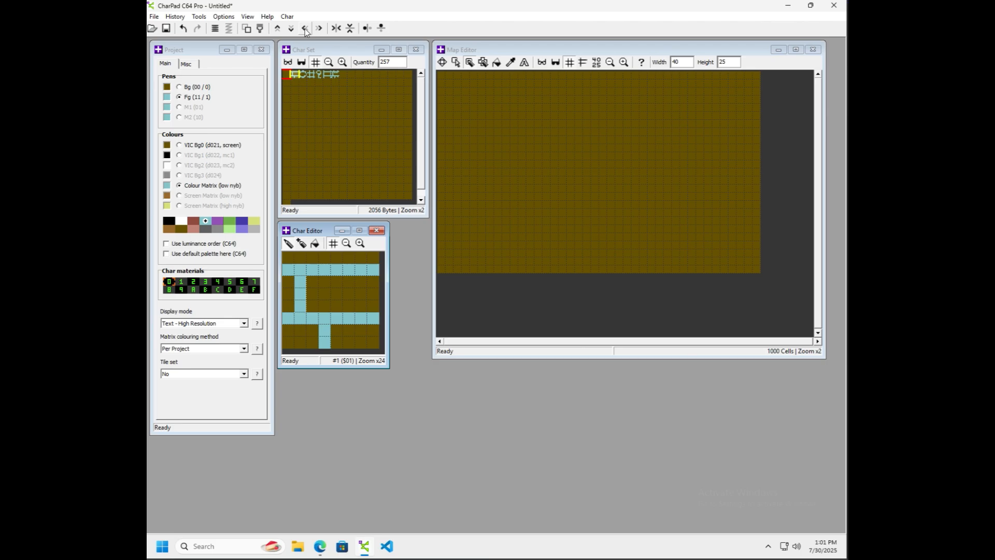
click(322, 29)
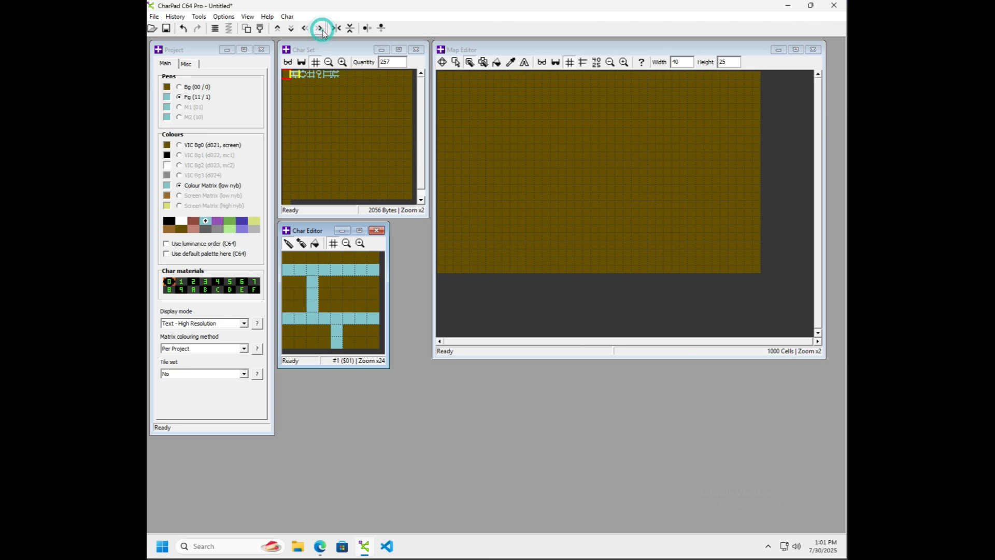
click(323, 29)
click(320, 29)
click(321, 29)
click(320, 29)
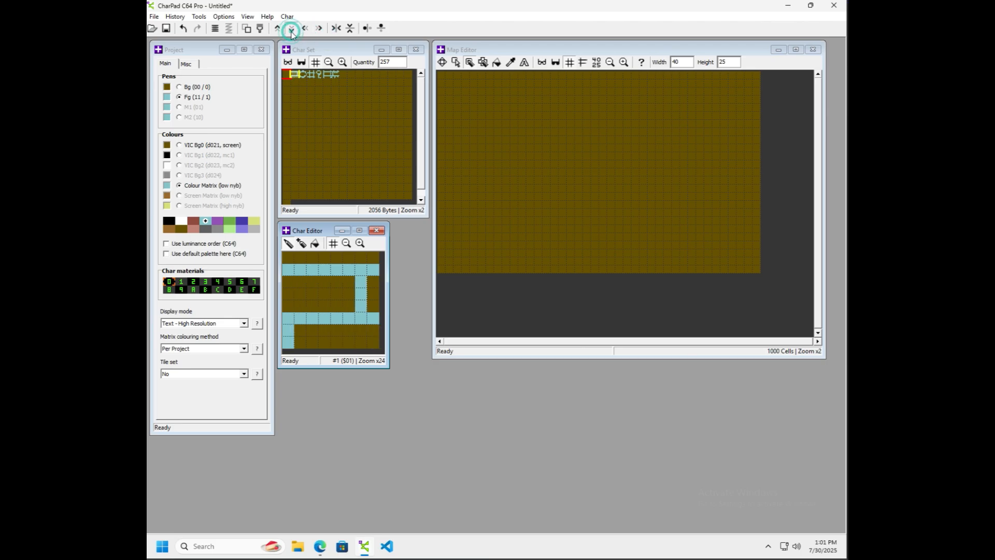
Step: Scroll the brick pattern of character 1 seven pixels down so its upper line wraps to the top row
click(296, 30)
click(295, 29)
click(295, 29)
click(295, 30)
click(295, 30)
click(296, 29)
click(296, 29)
Step: Scroll character 1 horizontally with wrap-around until its upper vertical joint sits in the fourth pixel column
click(320, 29)
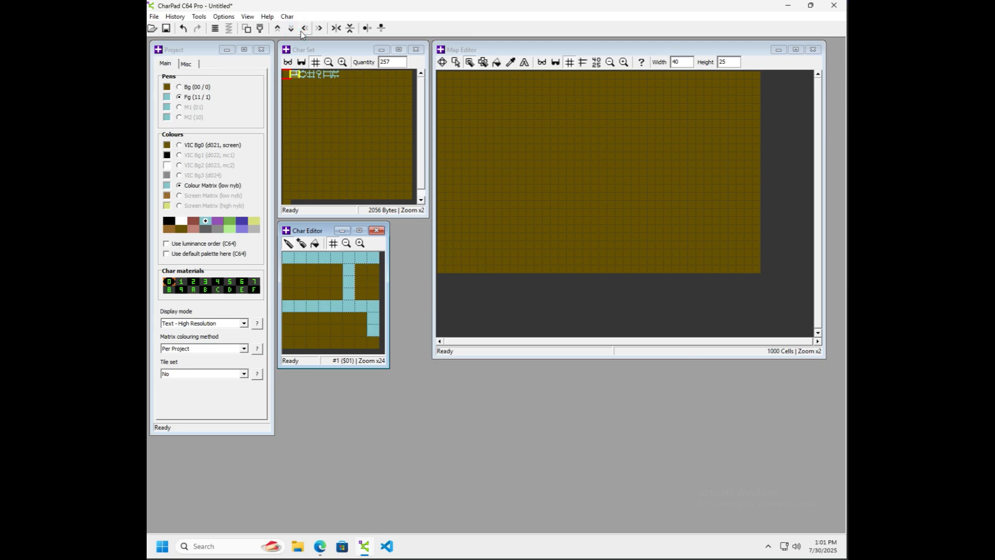
click(320, 29)
click(319, 29)
click(320, 29)
click(320, 29)
click(319, 31)
click(319, 32)
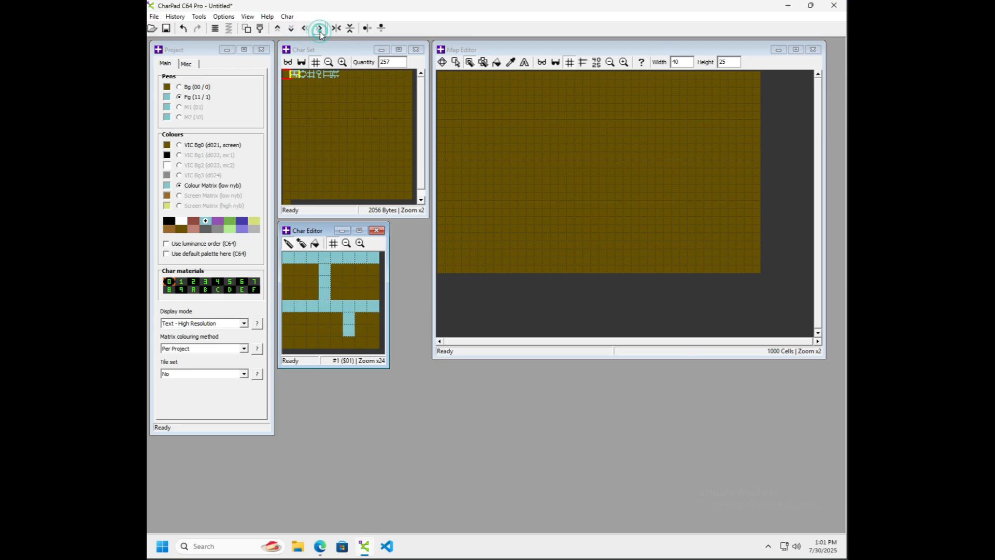
click(319, 32)
click(319, 31)
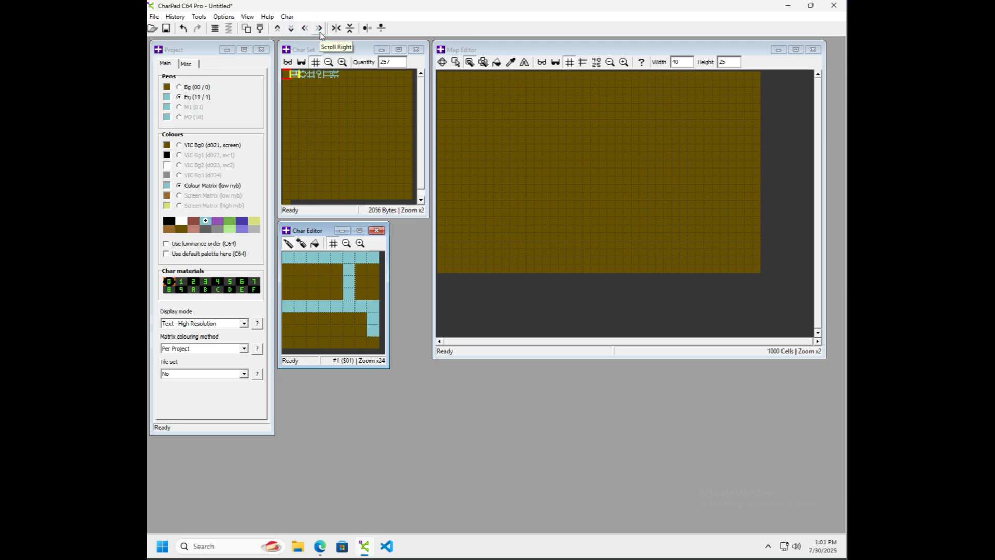
click(302, 30)
click(302, 30)
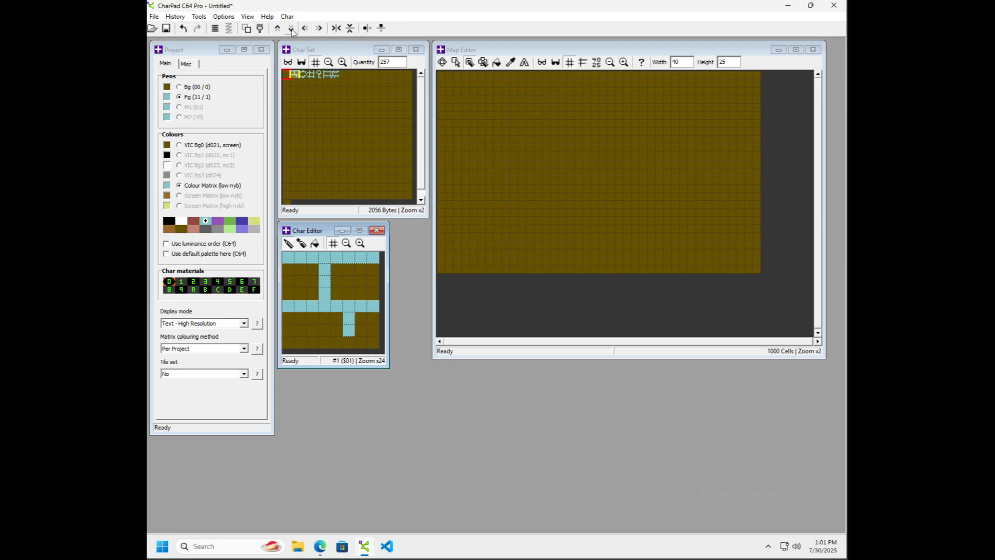
Step: Scroll character 1 three pixels down and three back up, and settle it one pixel lower with its upper line in the second row
click(291, 30)
click(291, 30)
click(289, 32)
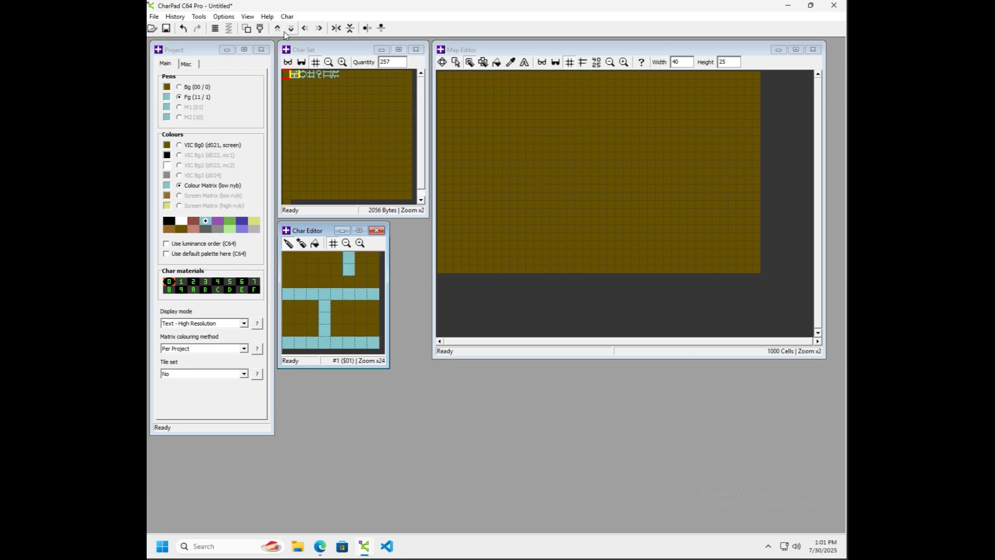
click(277, 31)
click(278, 31)
click(278, 31)
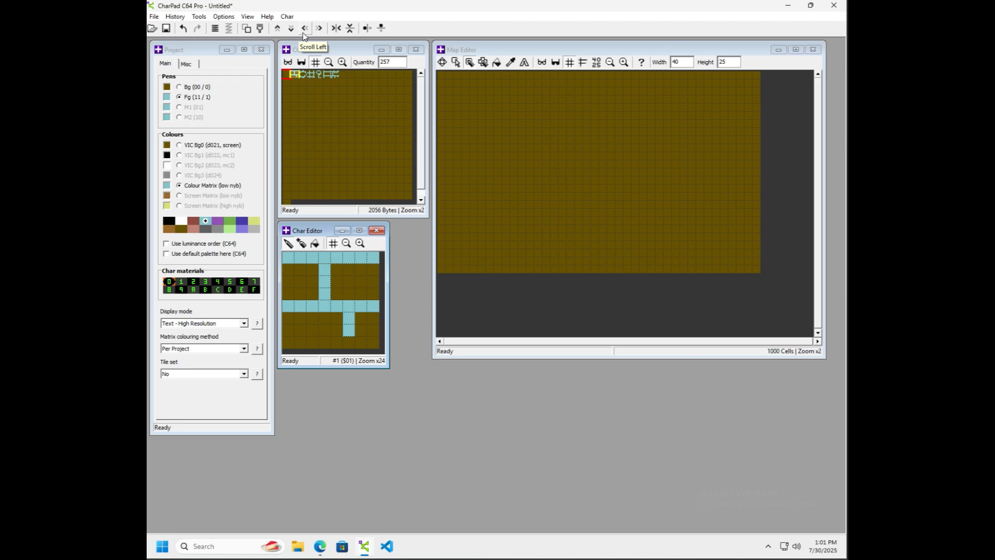
click(291, 30)
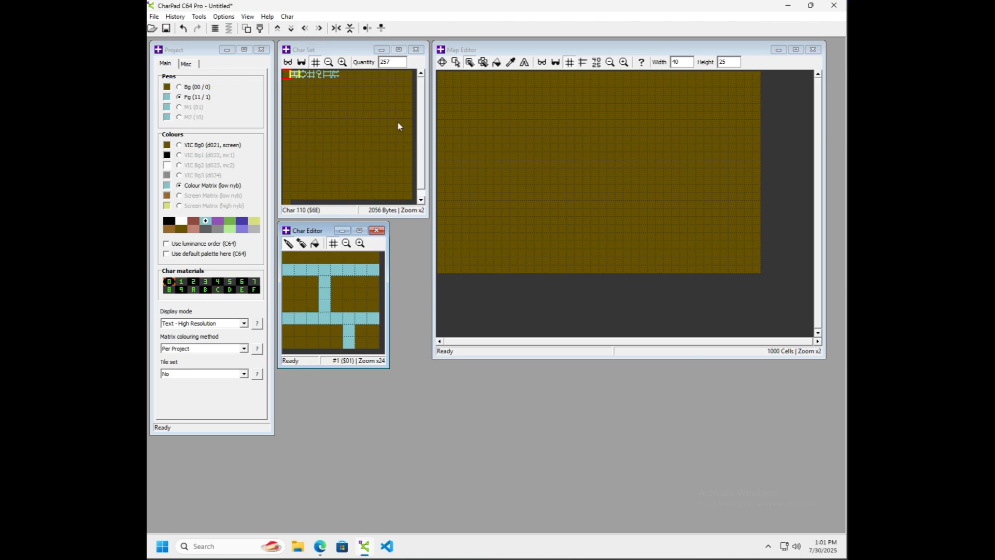
Step: Paint a brick floor of character 1 across the full 40-cell width of the map on row 23
click(469, 62)
click(300, 76)
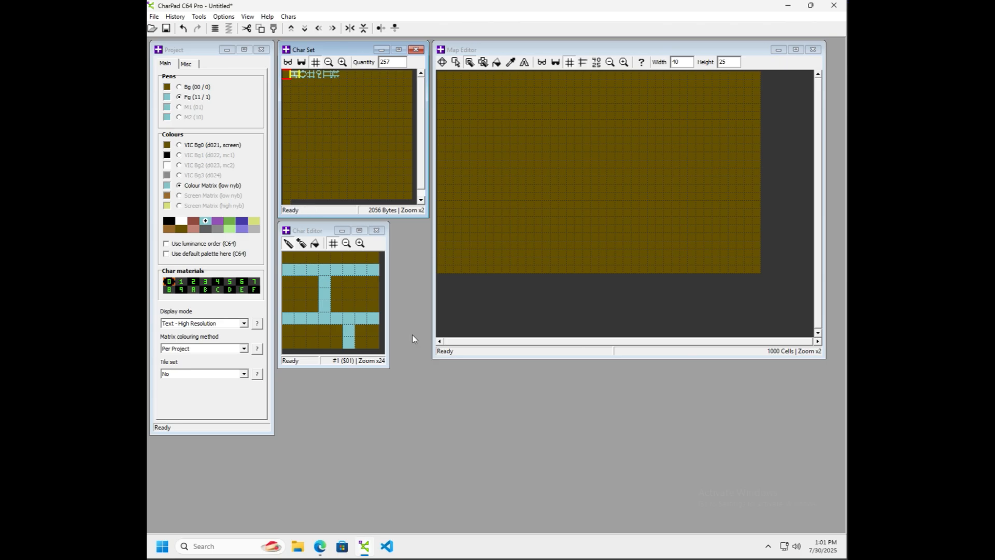
drag(440, 263, 507, 263)
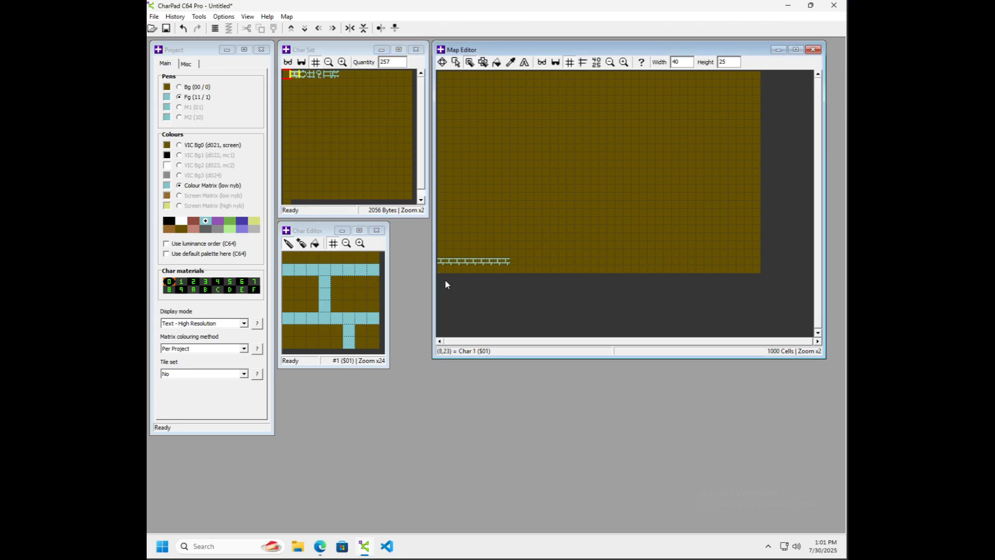
click(519, 262)
drag(574, 265, 604, 263)
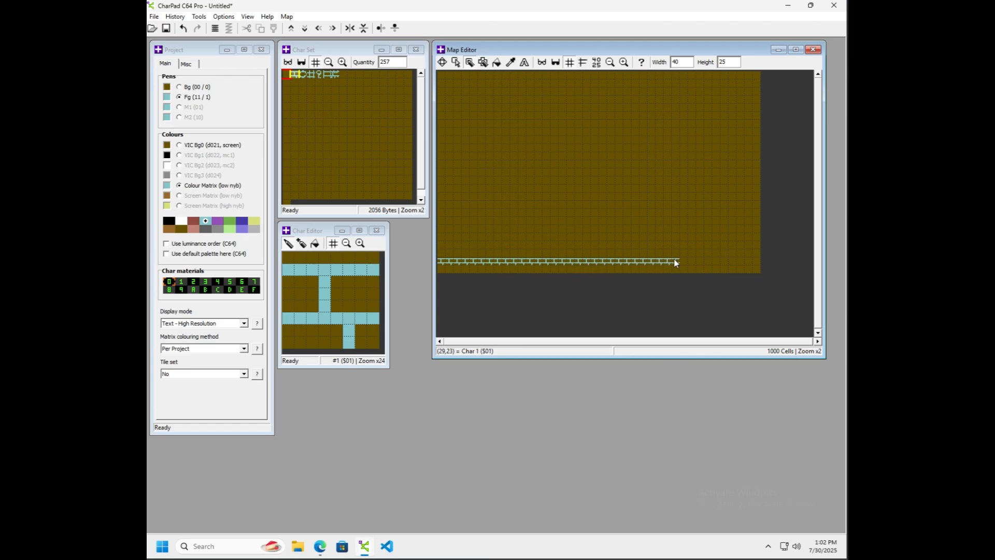
drag(697, 264, 758, 263)
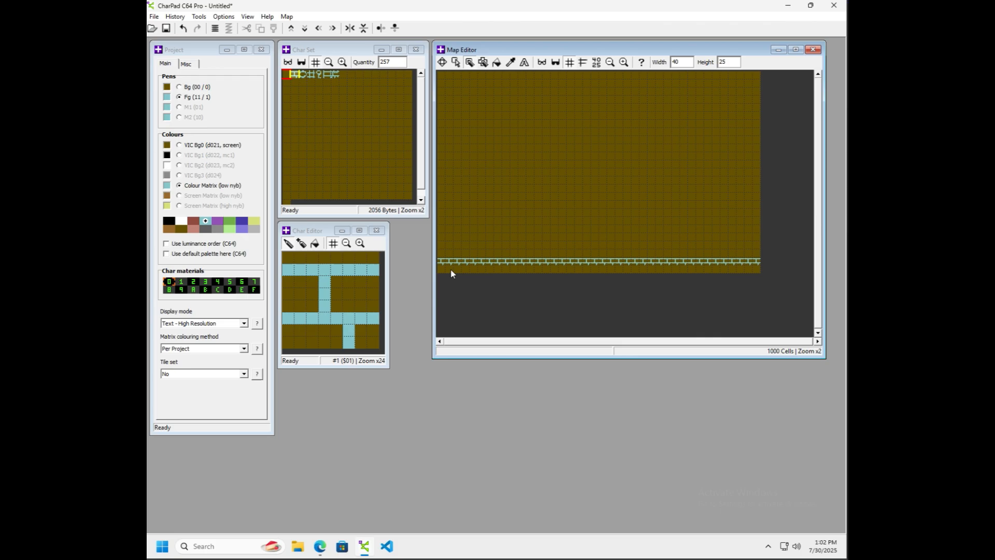
Step: Paint a five-cell ladder up from the floor, and a brick arch four cells high with a ladder as its far side
click(328, 75)
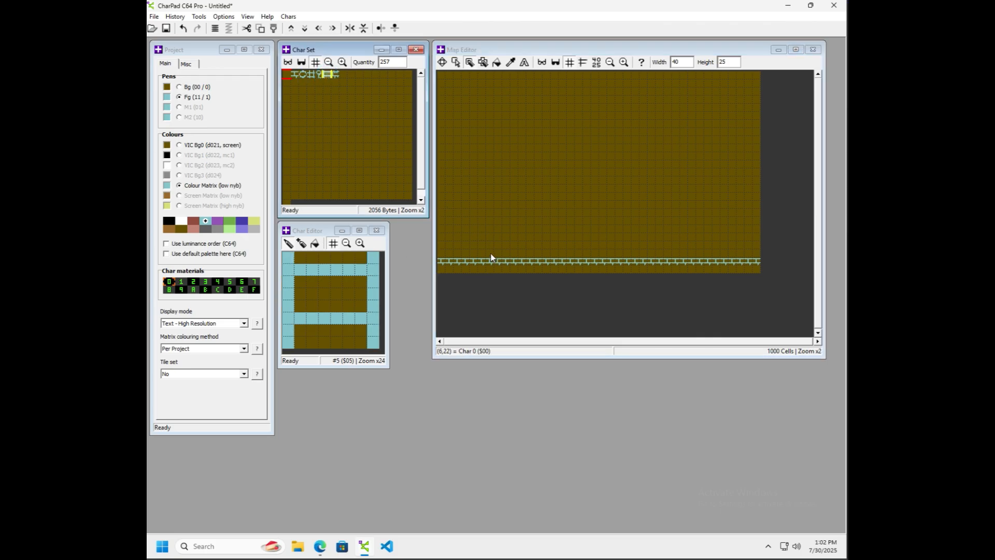
drag(492, 257, 489, 217)
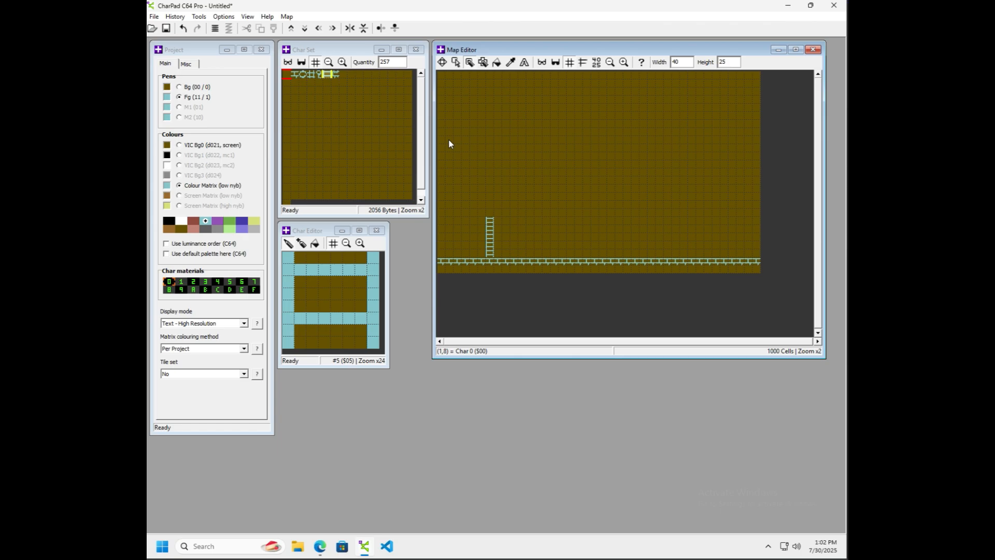
click(296, 75)
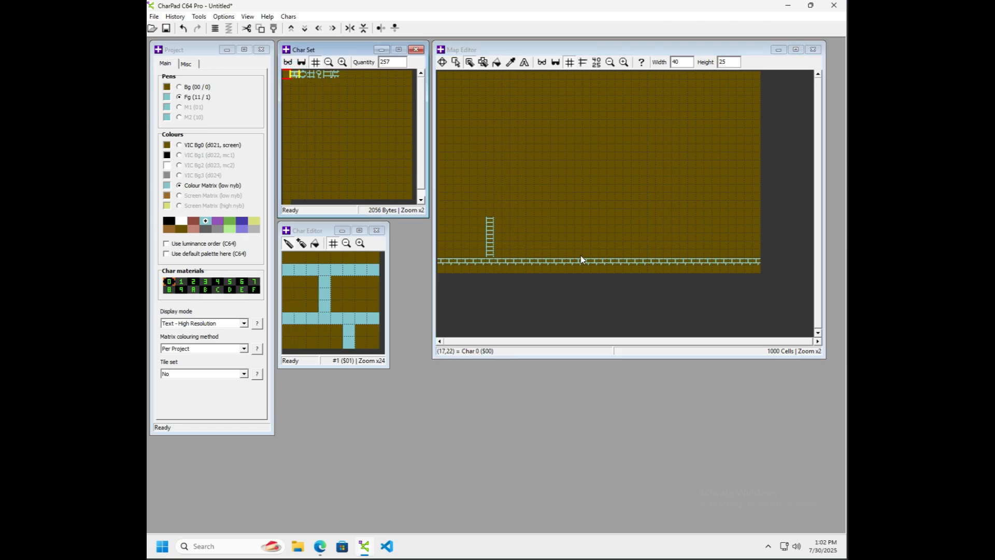
mouse_move(580, 256)
mouse_down()
mouse_move(582, 233)
mouse_move(597, 228)
mouse_up()
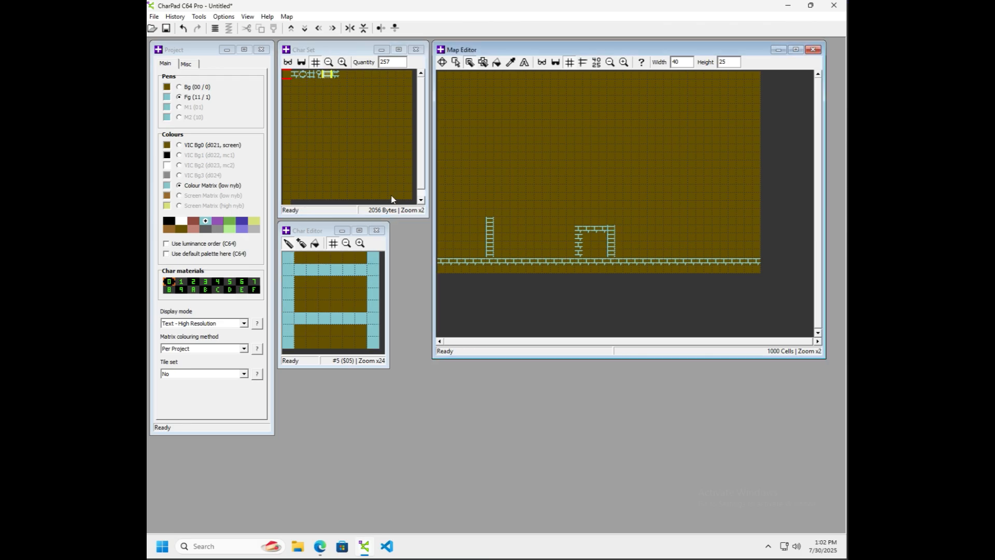
mouse_move(482, 256)
mouse_down()
mouse_move(482, 222)
mouse_move(455, 218)
mouse_move(461, 104)
mouse_move(449, 91)
mouse_up()
click(317, 75)
drag(474, 125, 476, 165)
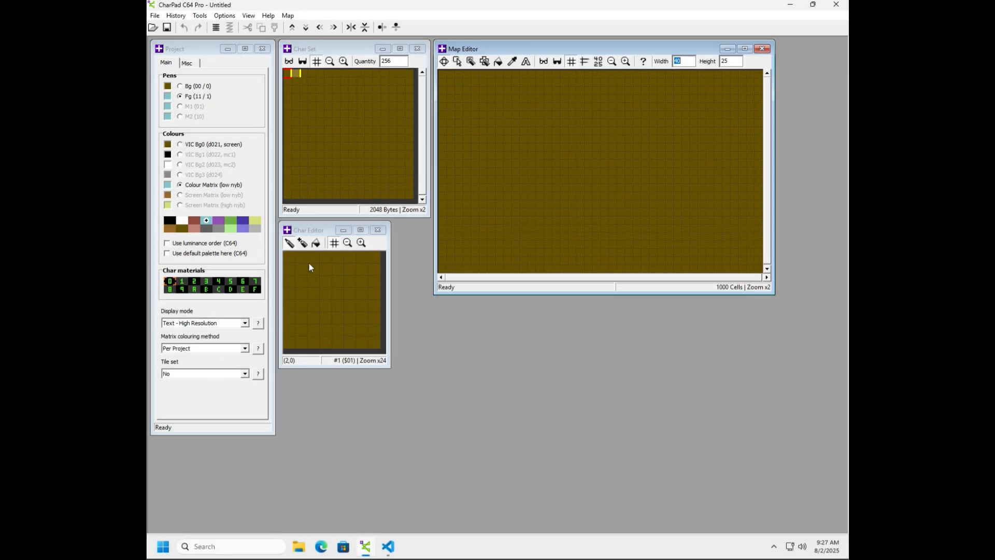
Step: Open the project shadowswitcher.ctm from the ShadowSwitcher - Copy (2) folder
click(154, 16)
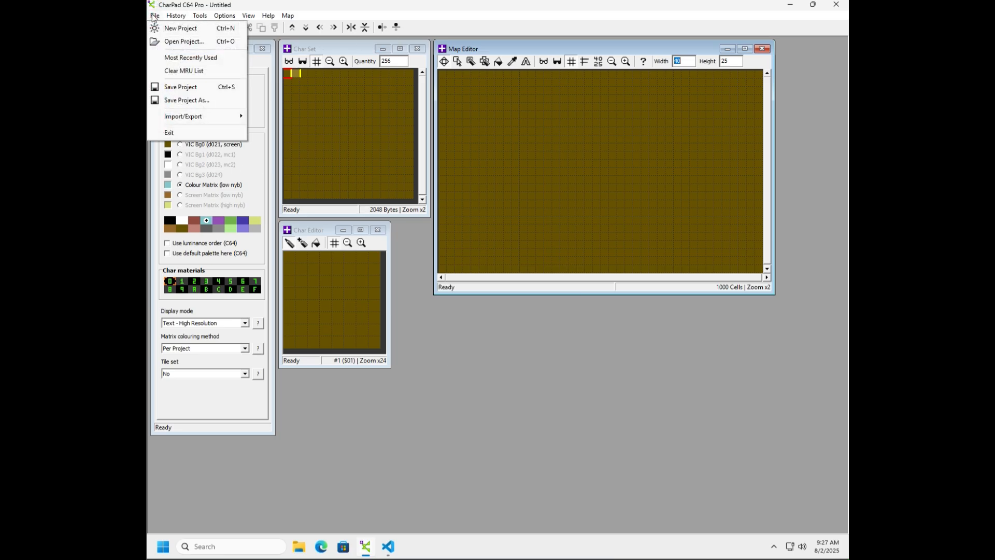
click(173, 41)
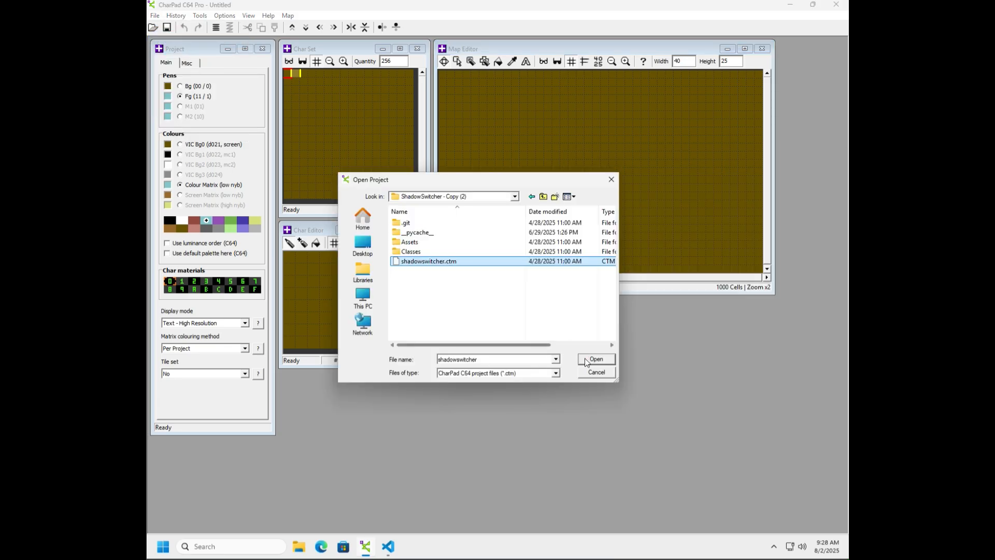
click(590, 360)
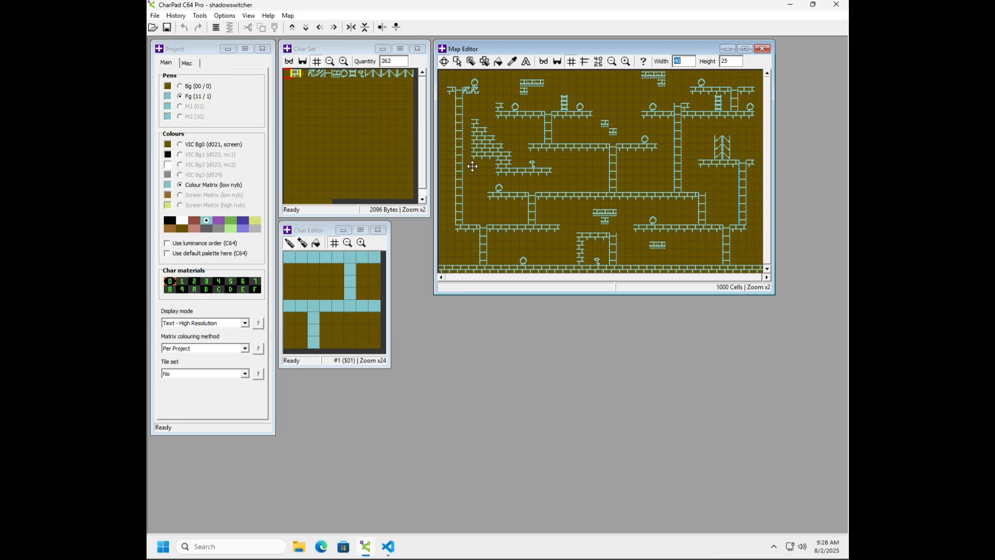
Step: Enlarge the Map Editor window and reposition it over the other editor windows so more of the map area shows
drag(774, 294, 817, 357)
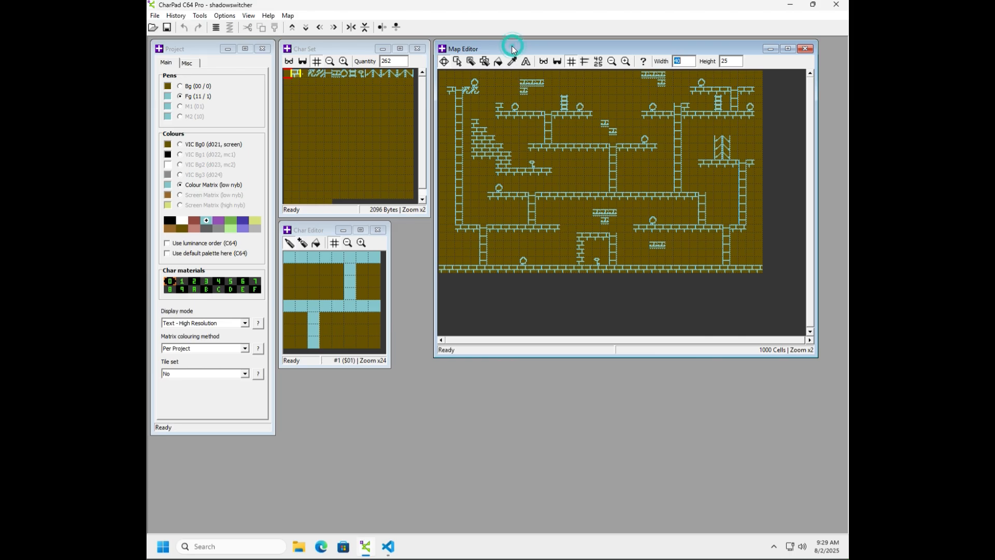
drag(508, 48, 374, 58)
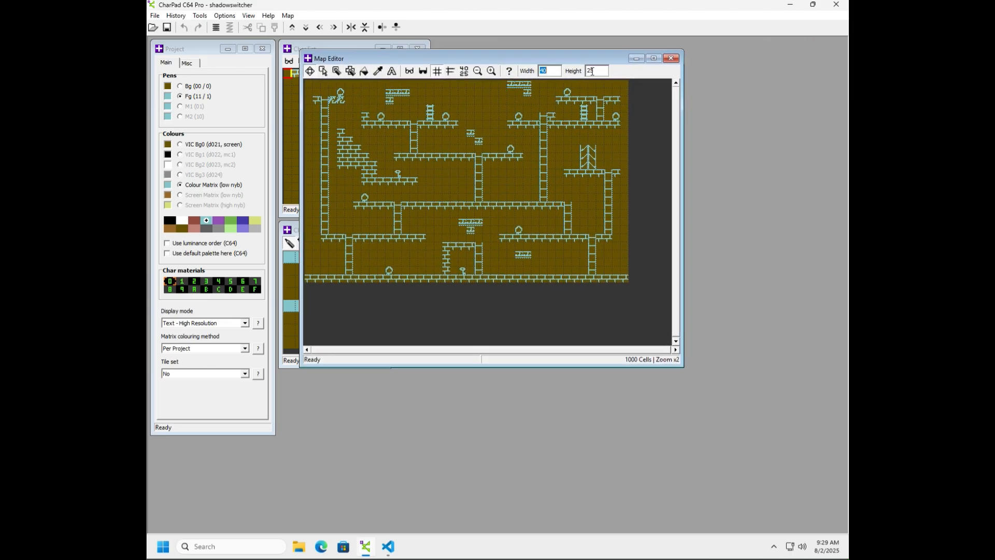
drag(683, 366, 835, 511)
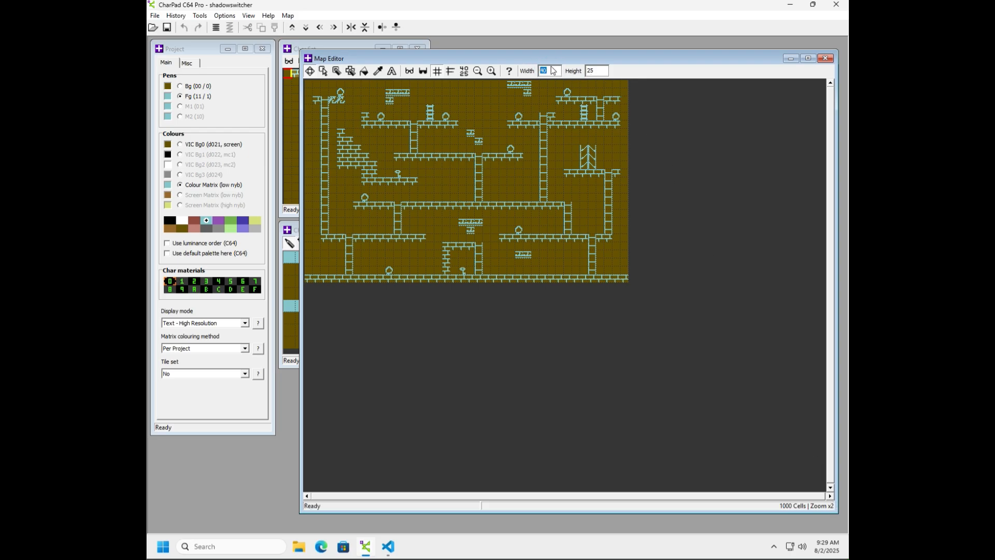
Step: Set the map size to 400 cells wide and 250 cells high
text(400)
click(594, 71)
text(0)
key(Return)
click(544, 71)
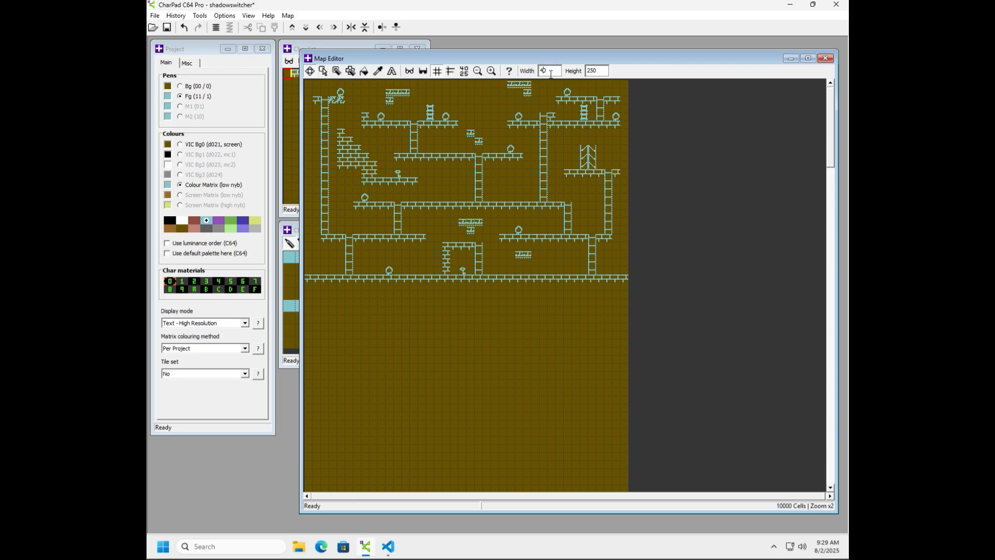
text(0)
key(Return)
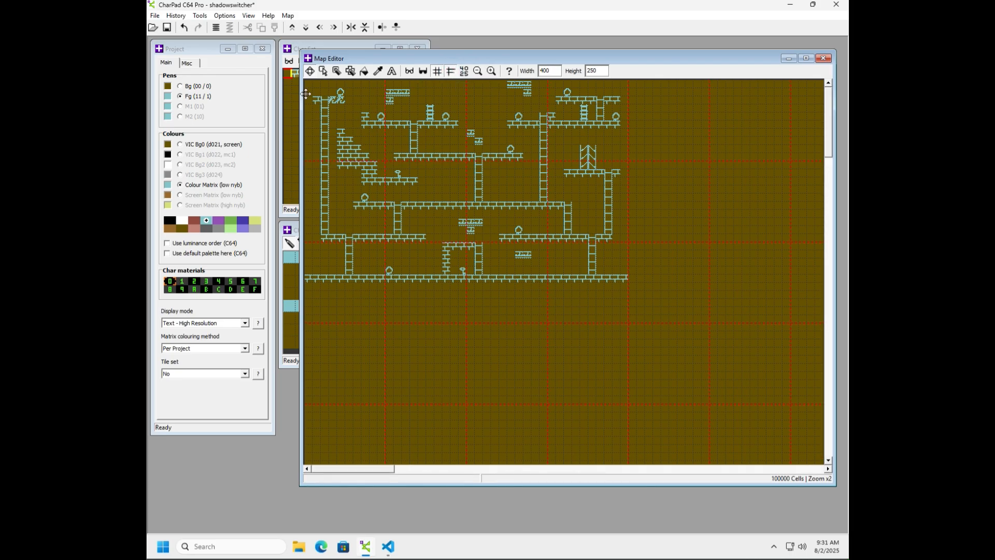
Step: Set the map flexi-grid to a cell width of 40 and a cell height of 25
click(198, 66)
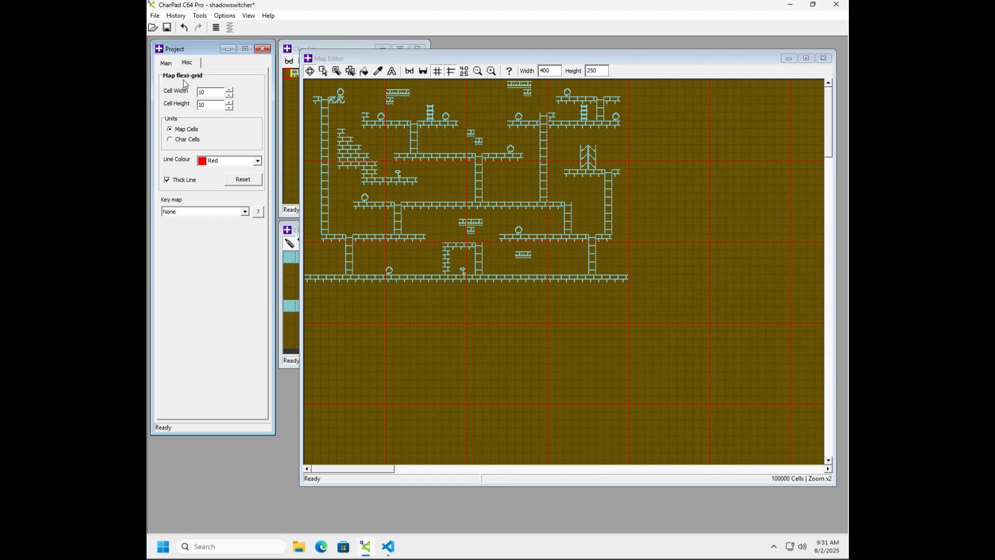
double_click(210, 92)
text(40)
key(Tab)
text(25)
double_click(209, 92)
text(4)
mouse_move(343, 467)
mouse_down()
mouse_move(386, 471)
mouse_move(335, 472)
mouse_up()
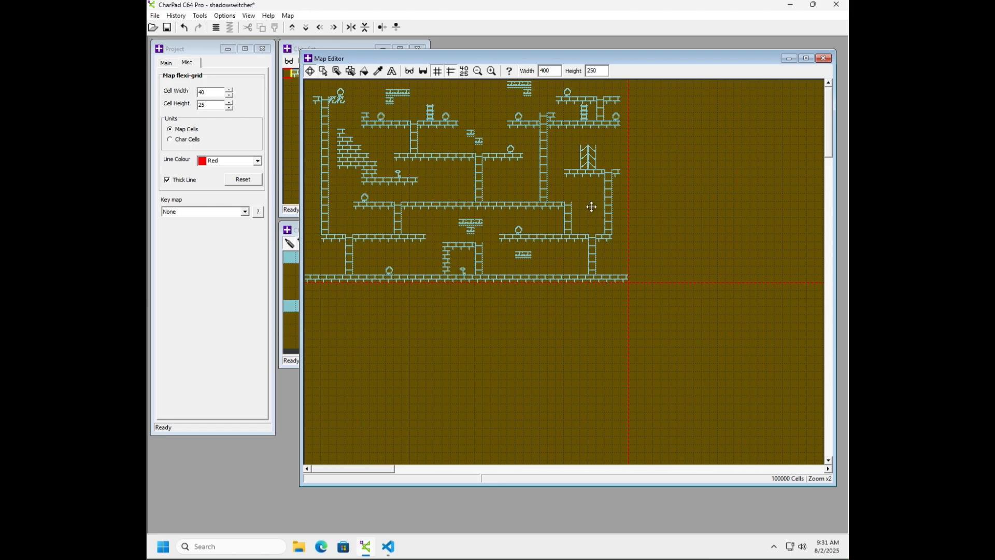
click(369, 468)
Step: Copy the 40 by 25 cell screen from the map's origin and paste it into the adjoining screen starting at cell (40,0)
click(323, 71)
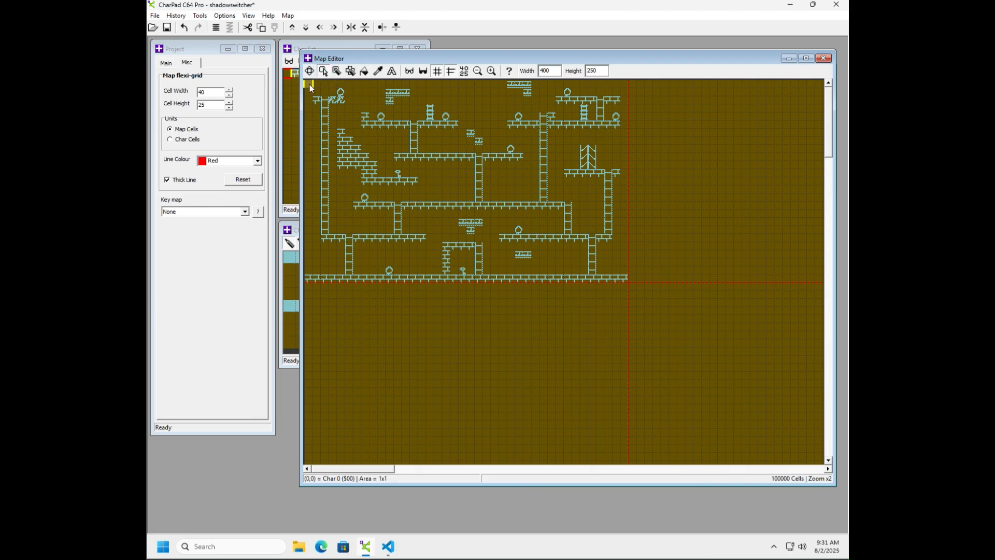
shift+click(626, 280)
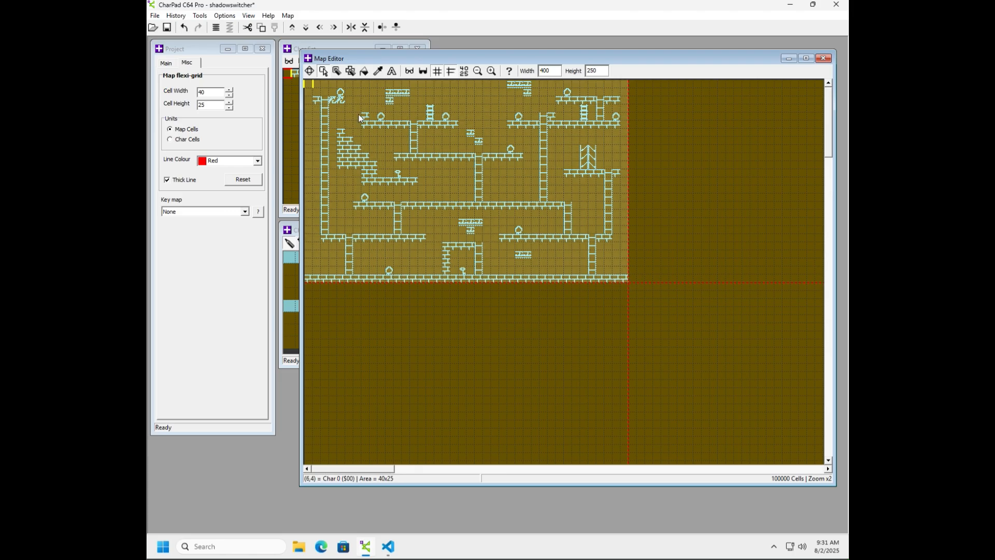
click(635, 86)
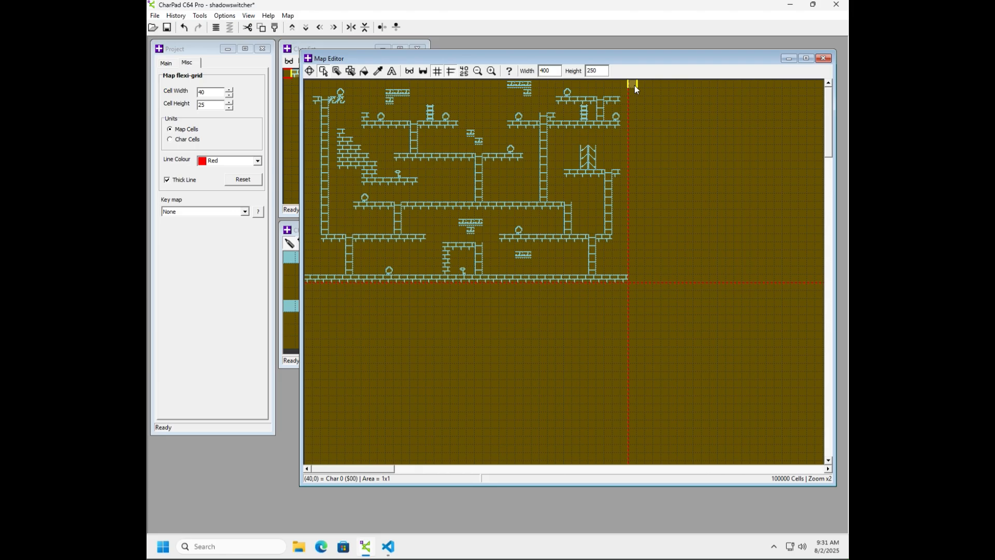
key(ctrl+v)
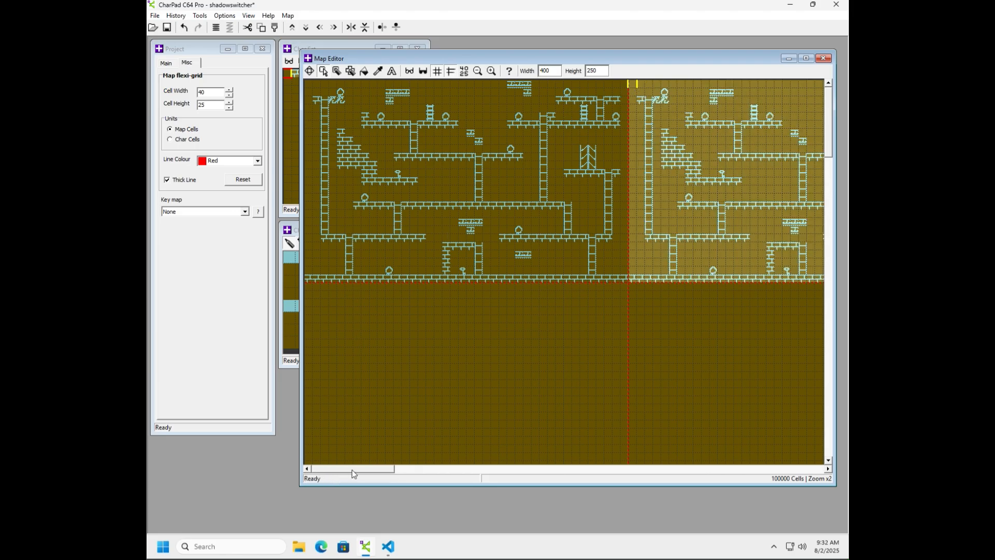
drag(352, 469, 372, 468)
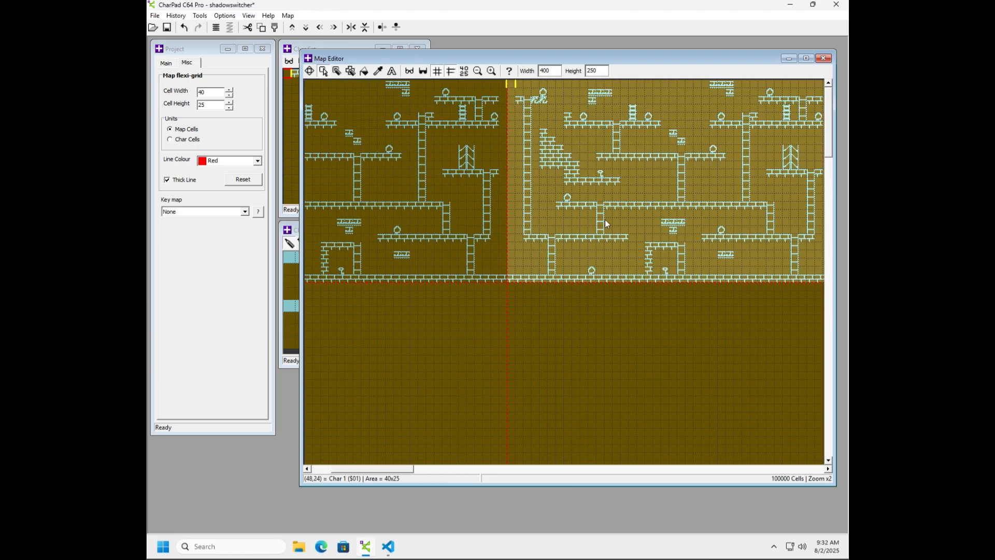
click(521, 91)
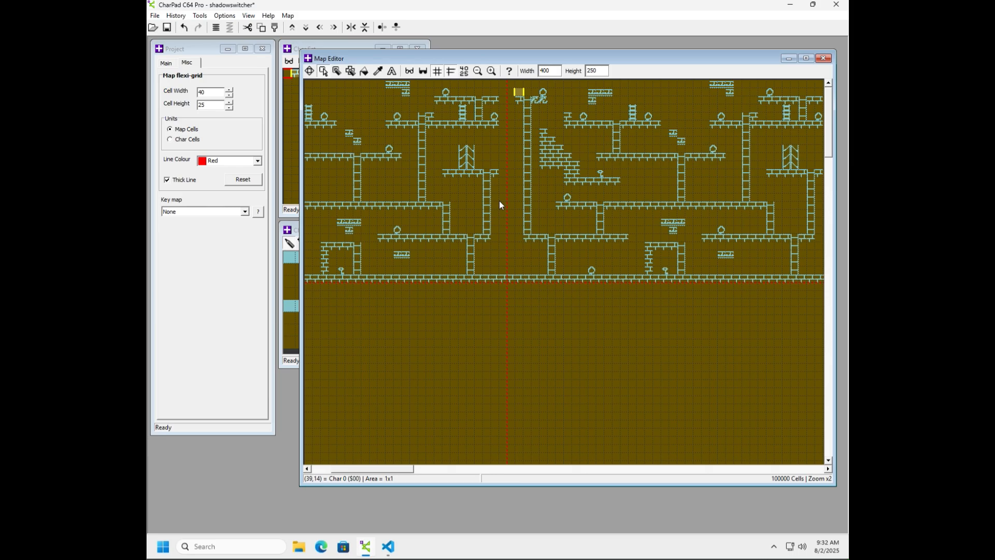
scroll(499, 201, left, 3)
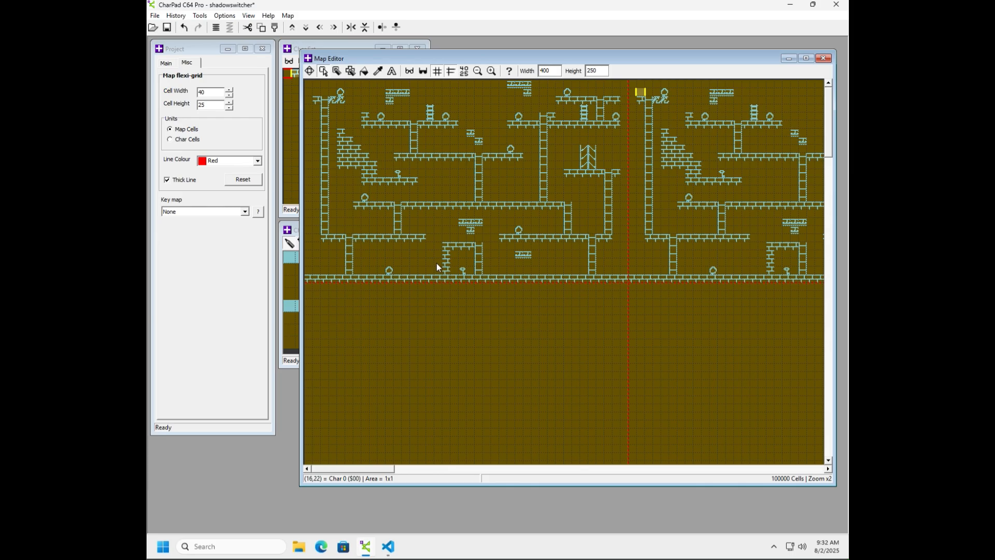
click(166, 63)
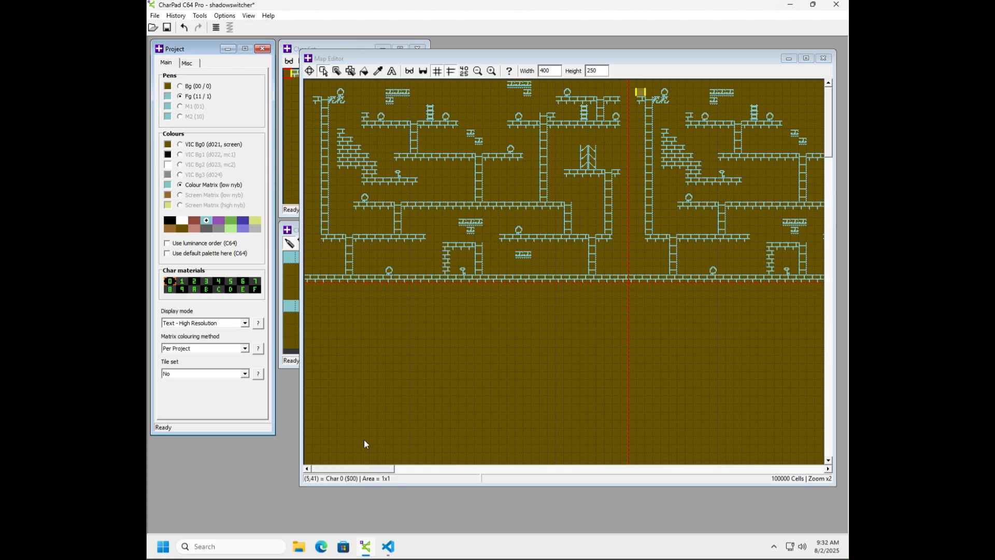
Step: Switch to Paint.NET and set the new image's canvas size to 32 by 32 pixels
click(788, 3)
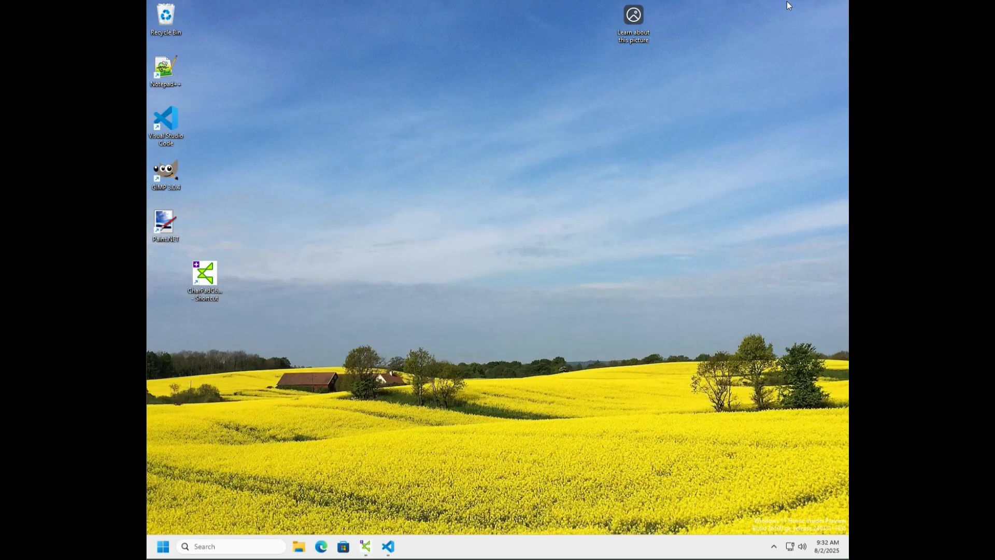
double_click(169, 222)
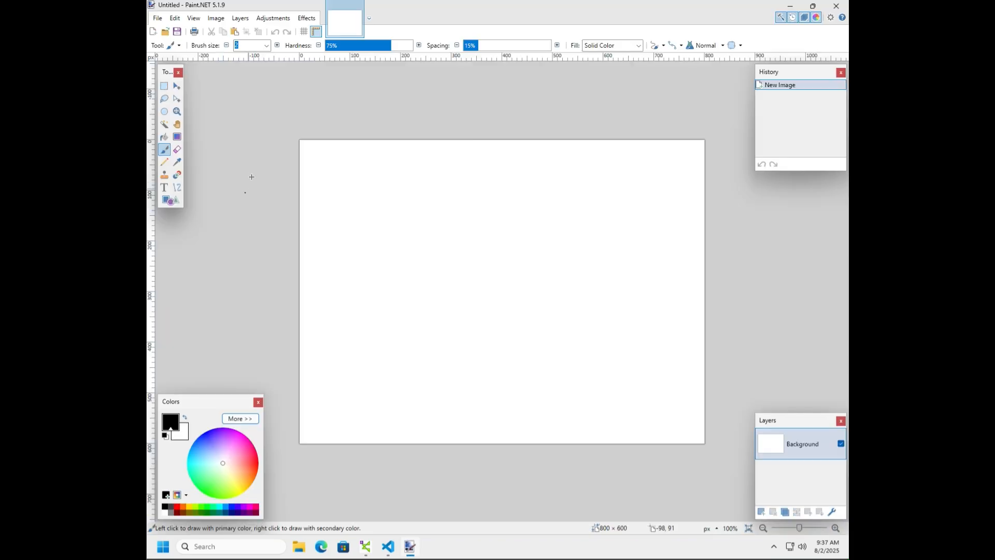
click(217, 18)
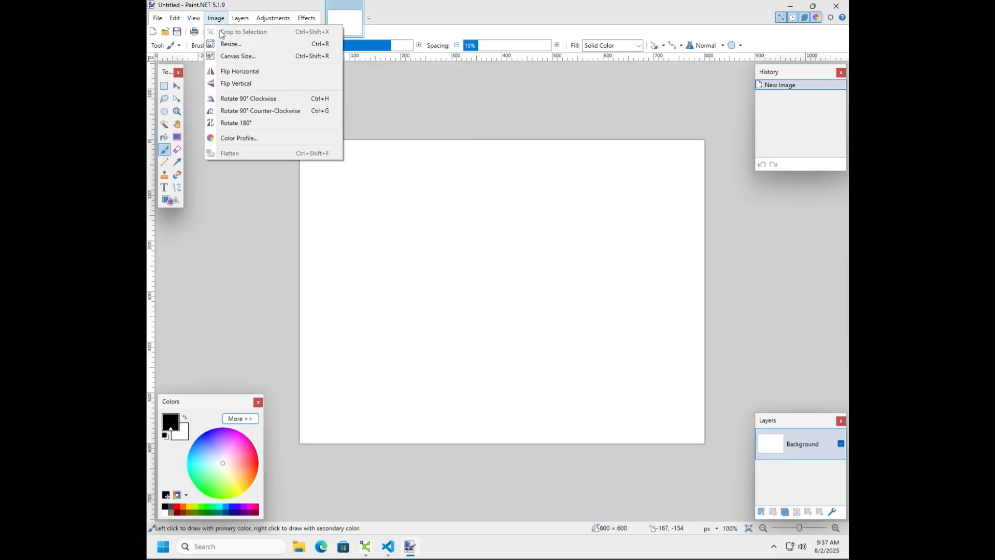
click(223, 56)
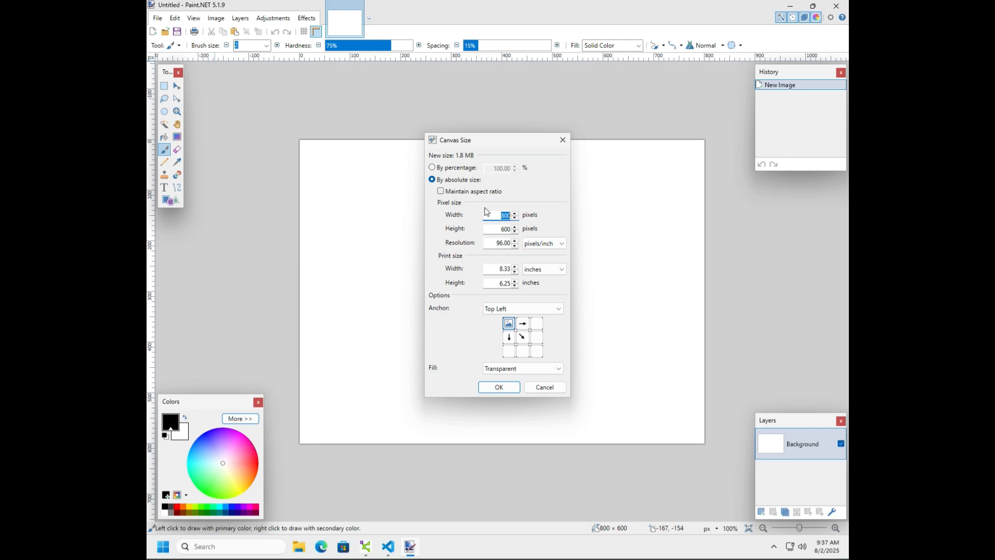
text(32)
key(Tab)
text(32)
click(498, 388)
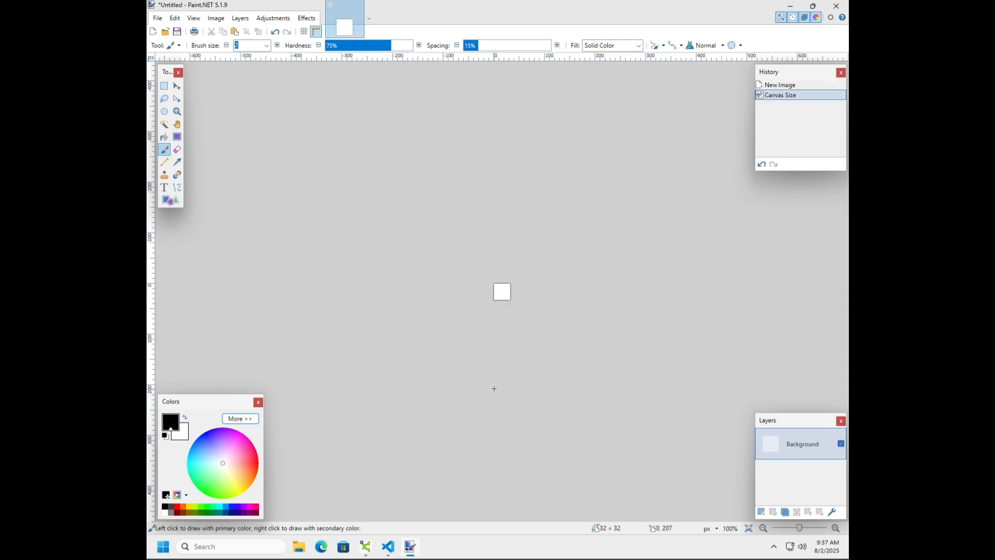
Step: Try out freehand strokes with the Pencil tool across the upper half of the enlarged canvas
scroll(414, 274, up, 8)
drag(506, 517, 541, 515)
drag(844, 290, 844, 326)
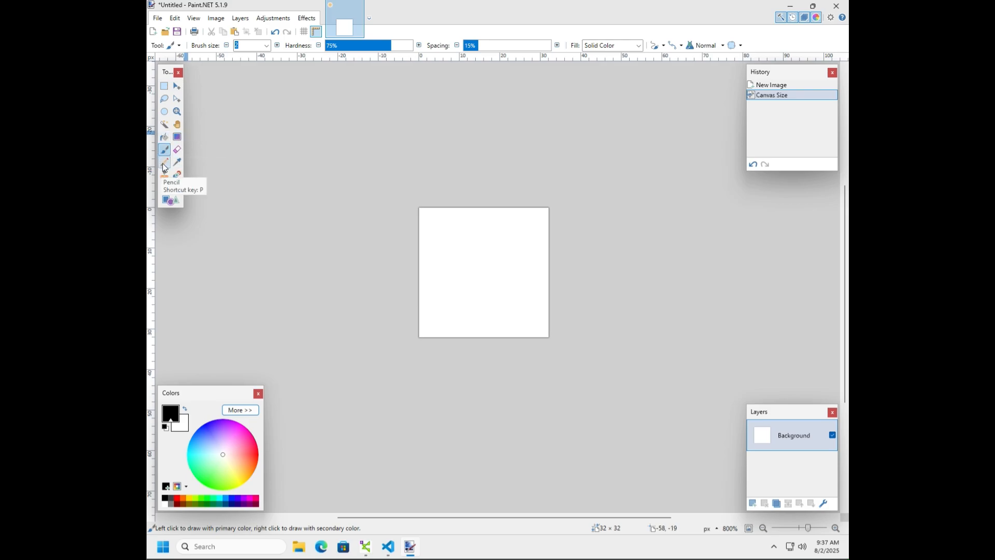
click(164, 165)
mouse_move(441, 226)
mouse_down()
mouse_move(481, 224)
mouse_move(432, 254)
mouse_move(485, 220)
mouse_move(481, 212)
mouse_move(478, 225)
mouse_move(429, 255)
mouse_move(435, 228)
mouse_move(488, 224)
mouse_move(445, 249)
mouse_move(454, 276)
mouse_move(482, 287)
mouse_move(518, 275)
mouse_move(522, 251)
mouse_move(474, 250)
mouse_move(473, 275)
mouse_move(501, 271)
mouse_move(493, 254)
mouse_move(477, 271)
mouse_move(493, 255)
mouse_move(506, 259)
mouse_move(494, 279)
mouse_move(450, 275)
mouse_move(452, 245)
mouse_move(482, 223)
mouse_move(494, 223)
mouse_move(444, 248)
mouse_move(445, 276)
mouse_move(481, 295)
mouse_move(523, 273)
mouse_move(519, 257)
mouse_move(495, 242)
mouse_move(452, 253)
mouse_move(478, 232)
mouse_up()
drag(479, 232, 456, 235)
mouse_move(459, 236)
mouse_down()
mouse_move(489, 236)
mouse_move(461, 255)
mouse_move(474, 254)
mouse_move(463, 281)
mouse_move(493, 288)
mouse_move(438, 273)
mouse_move(473, 281)
mouse_move(466, 272)
mouse_move(467, 286)
mouse_move(471, 250)
mouse_move(472, 274)
mouse_move(469, 262)
mouse_move(486, 248)
mouse_move(526, 261)
mouse_move(516, 284)
mouse_move(519, 261)
mouse_move(493, 274)
mouse_up()
mouse_move(479, 238)
mouse_down()
mouse_move(453, 230)
mouse_move(433, 280)
mouse_up()
drag(430, 208, 533, 213)
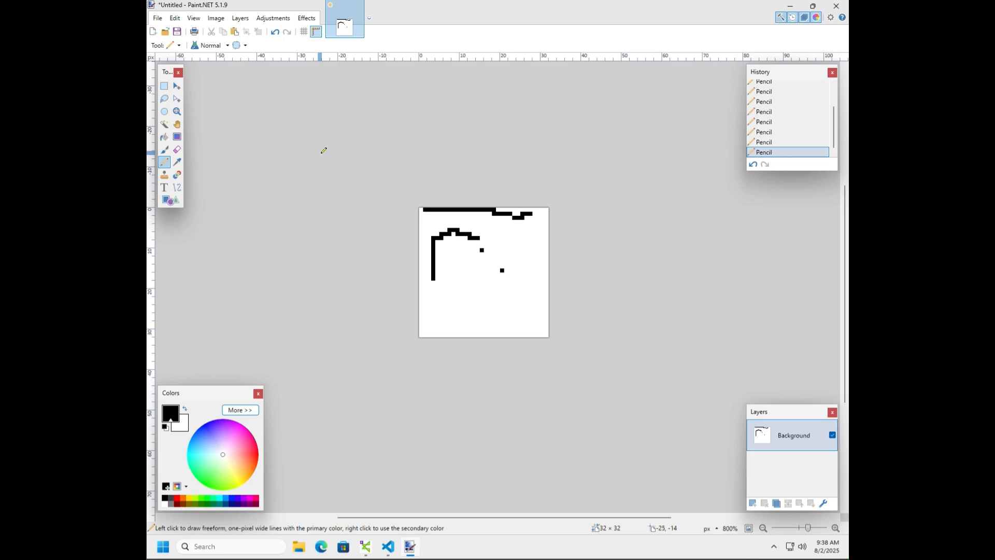
Step: Pencil a black brick pattern on the upper half of the canvas, with two full-width horizontal bars joined by two thick uprights
click(417, 213)
mouse_move(421, 212)
mouse_down()
mouse_move(552, 209)
mouse_move(432, 213)
mouse_move(482, 214)
mouse_move(451, 224)
mouse_move(454, 215)
mouse_move(456, 243)
mouse_move(453, 228)
mouse_move(453, 243)
mouse_move(437, 238)
mouse_move(430, 270)
mouse_move(491, 257)
mouse_move(477, 255)
mouse_move(497, 267)
mouse_up()
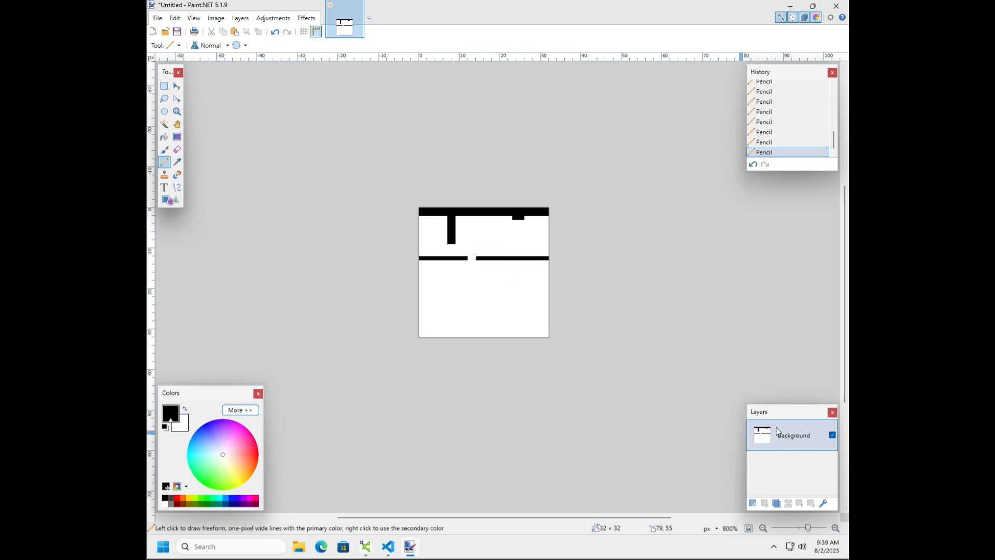
mouse_move(469, 256)
mouse_down()
mouse_move(450, 257)
mouse_move(455, 242)
mouse_up()
mouse_move(516, 217)
mouse_down()
mouse_move(520, 251)
mouse_move(521, 223)
mouse_move(521, 246)
mouse_move(422, 258)
mouse_move(555, 262)
mouse_up()
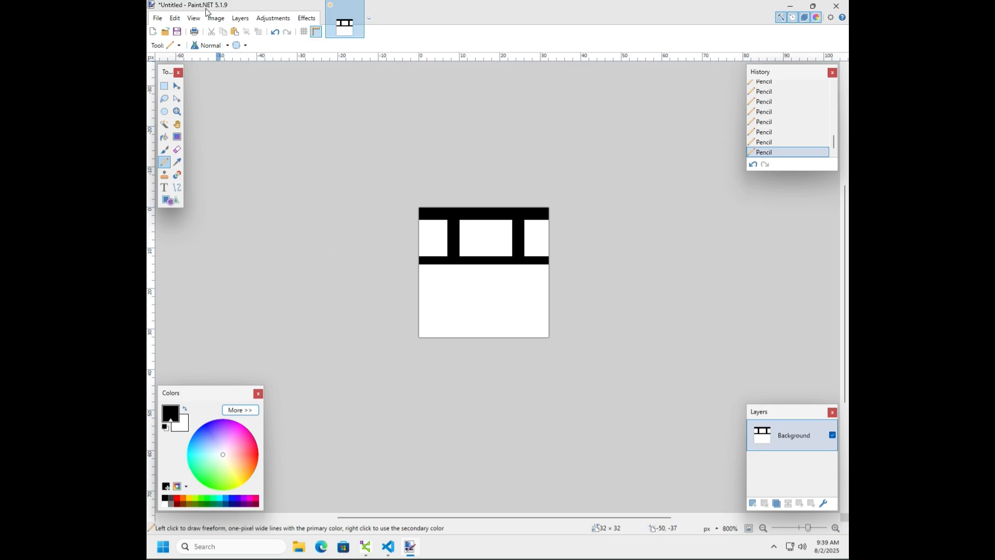
Step: Open the finished brick tile brick1t2 from the assets folder and enlarge it for inspection
click(154, 20)
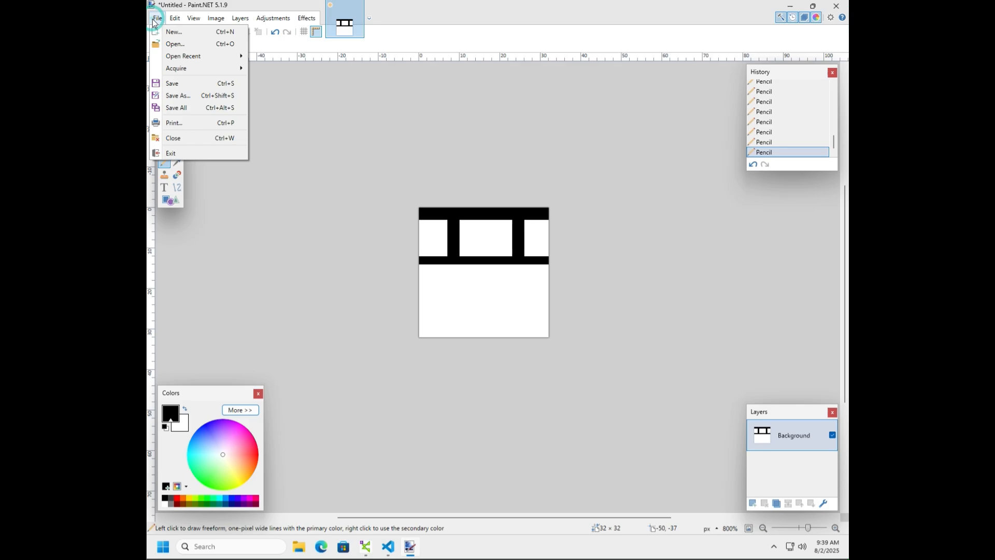
click(178, 45)
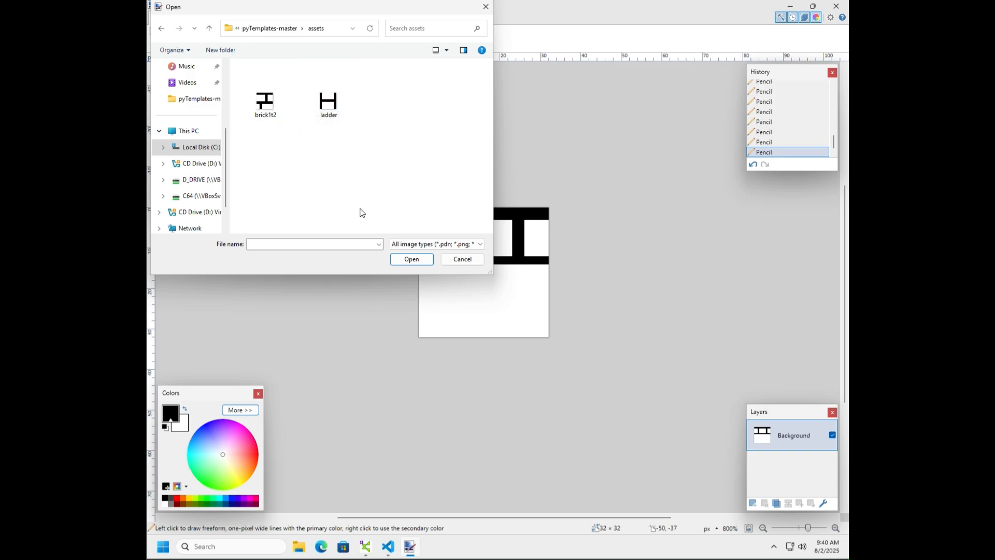
click(267, 102)
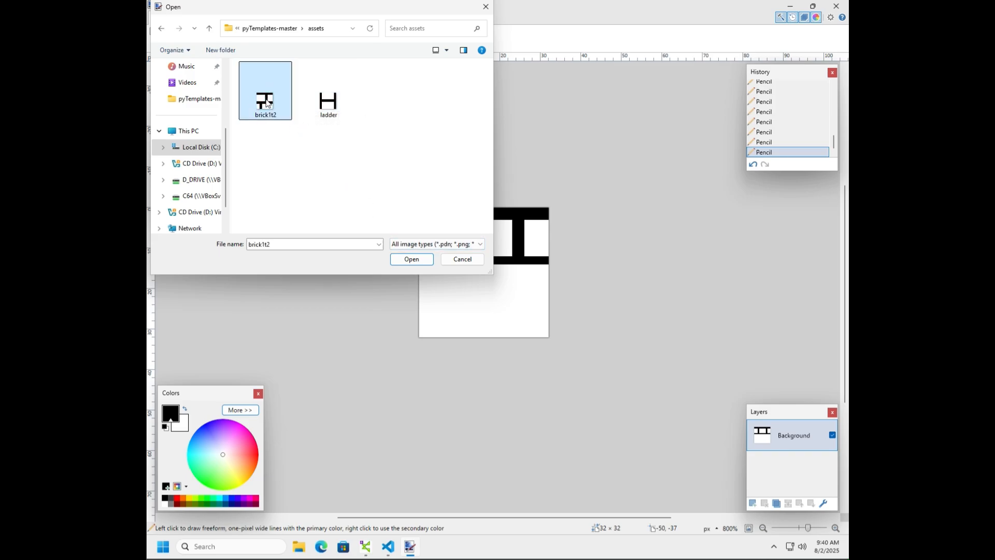
click(409, 259)
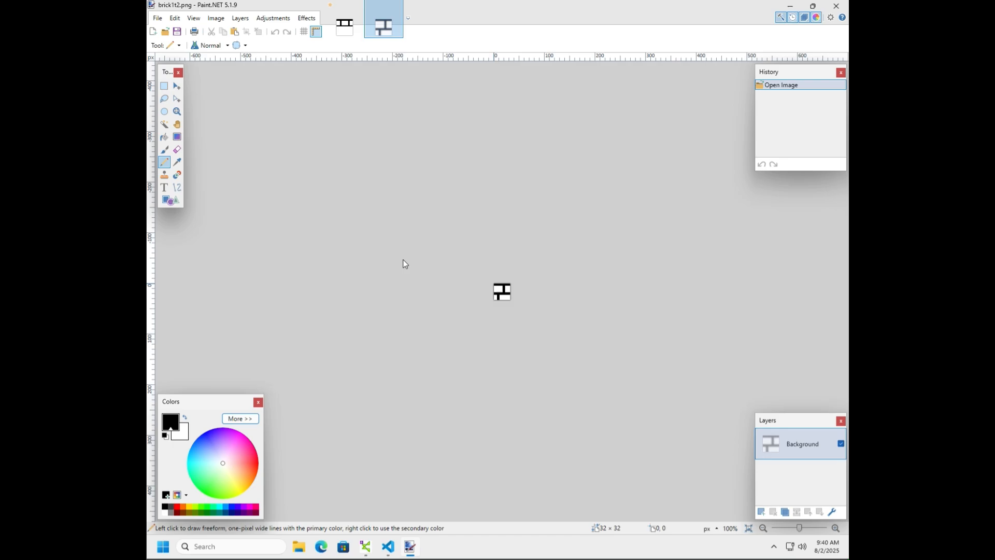
scroll(486, 317, up, 10)
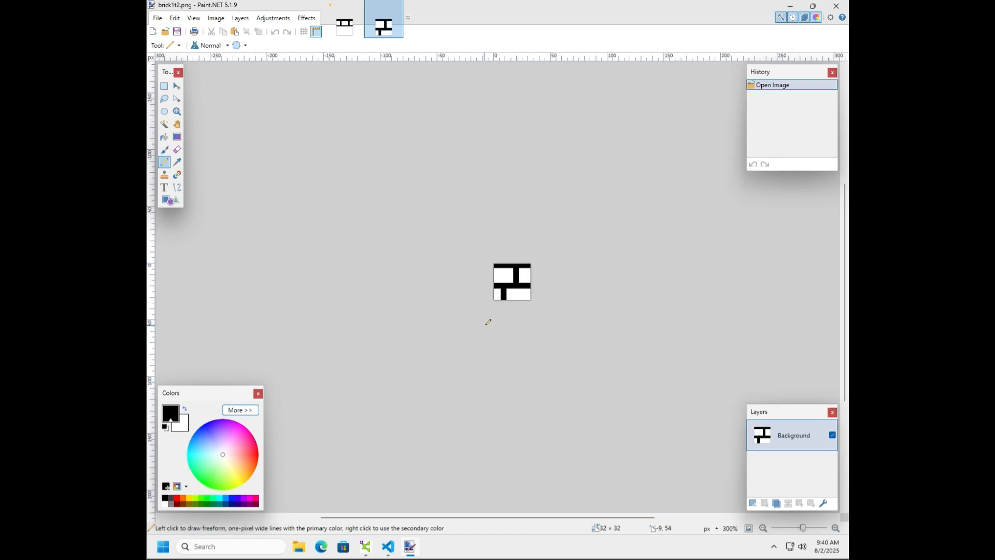
scroll(488, 322, down, 1)
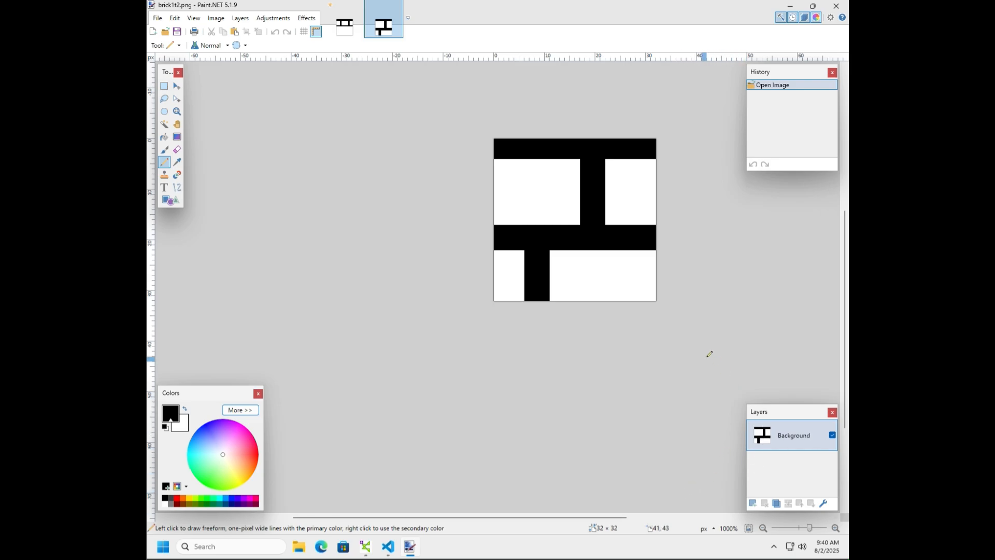
Step: Open the ladder image from the assets folder and enlarge it for inspection
click(158, 18)
click(172, 43)
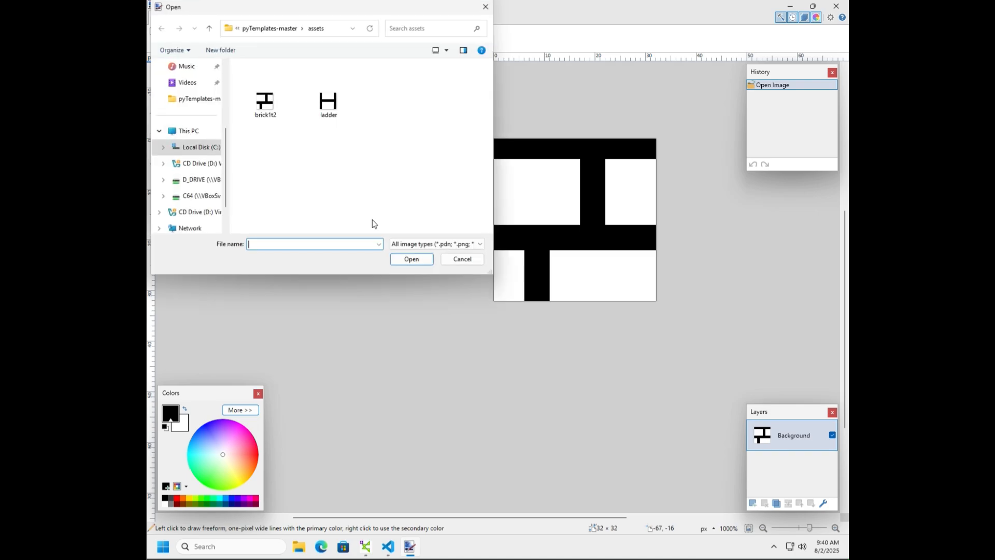
double_click(321, 108)
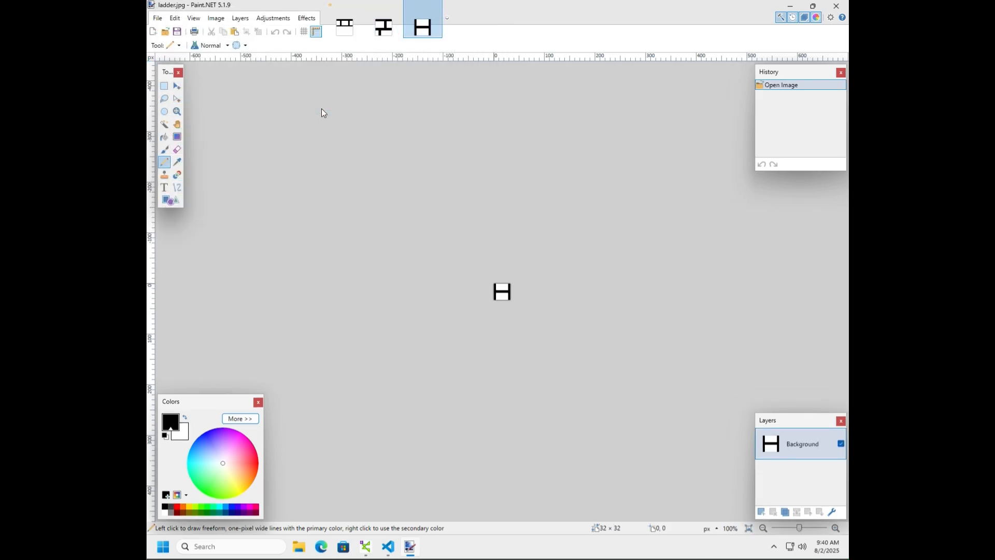
scroll(482, 371, up, 4)
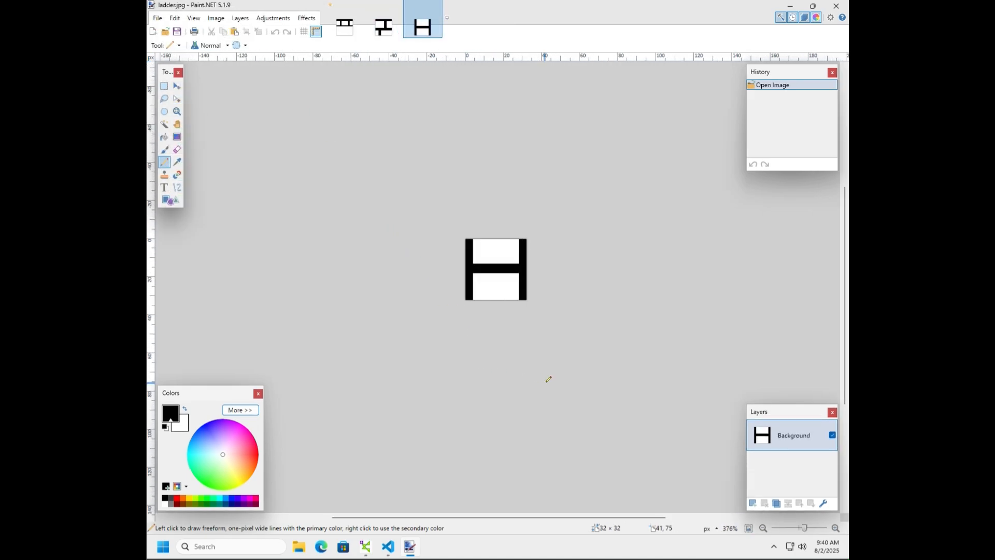
scroll(548, 378, up, 3)
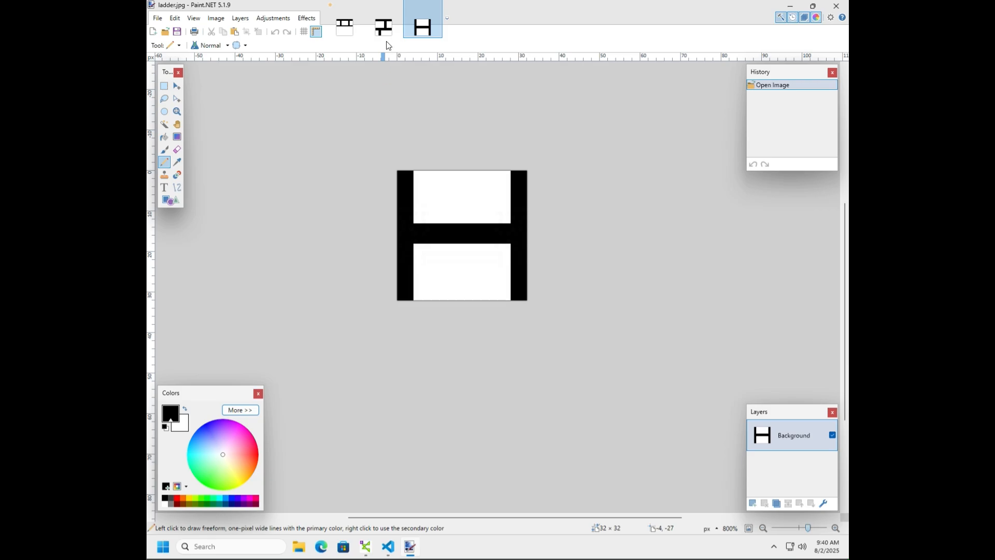
click(421, 171)
click(421, 170)
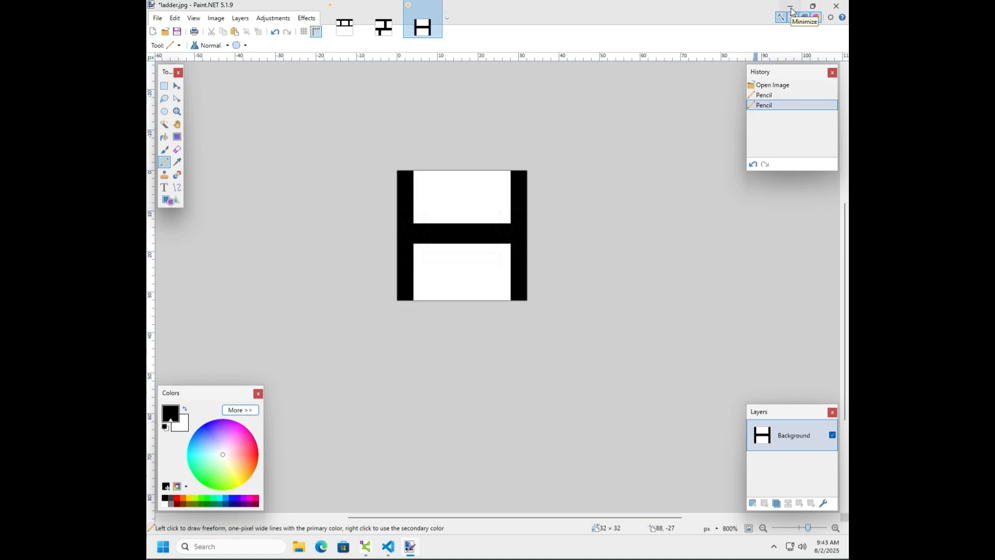
click(790, 6)
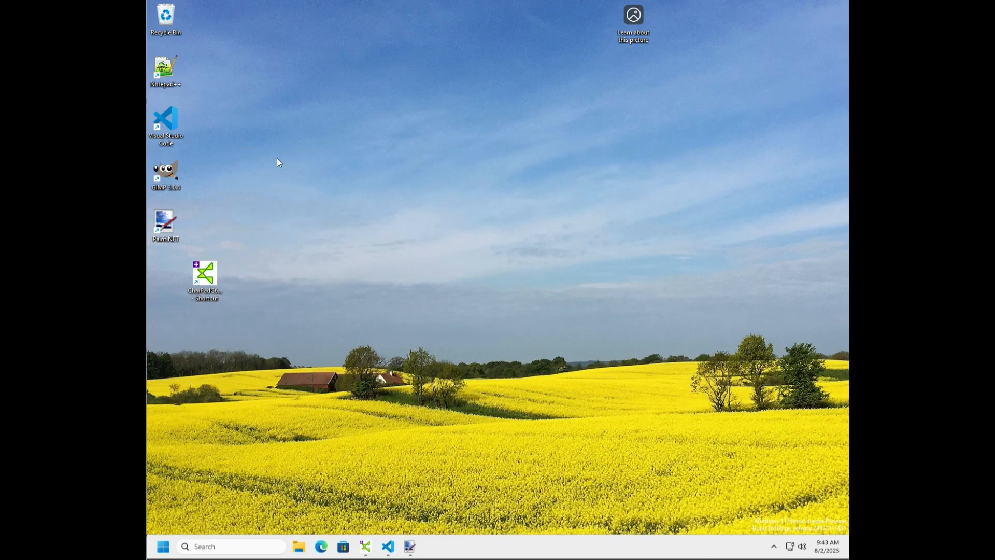
click(321, 546)
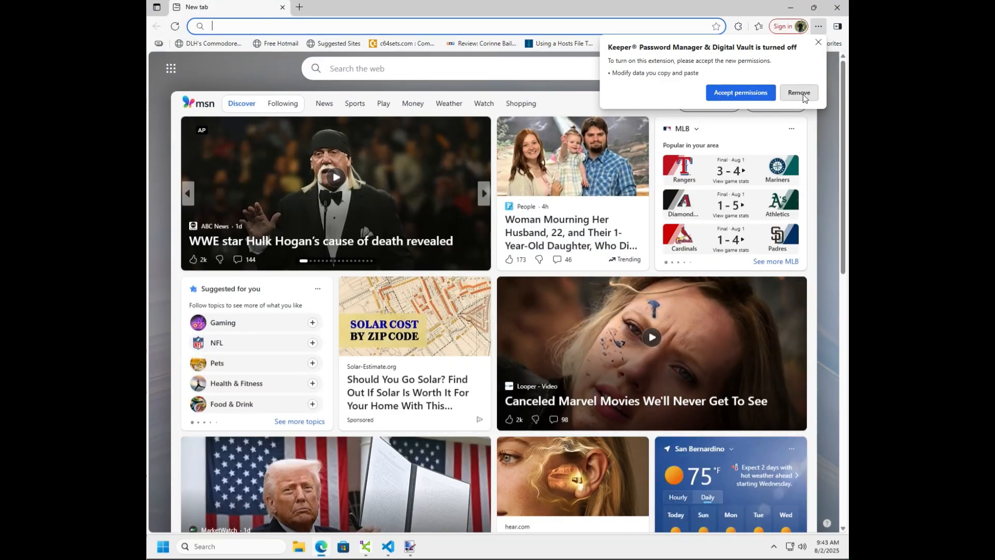
click(819, 42)
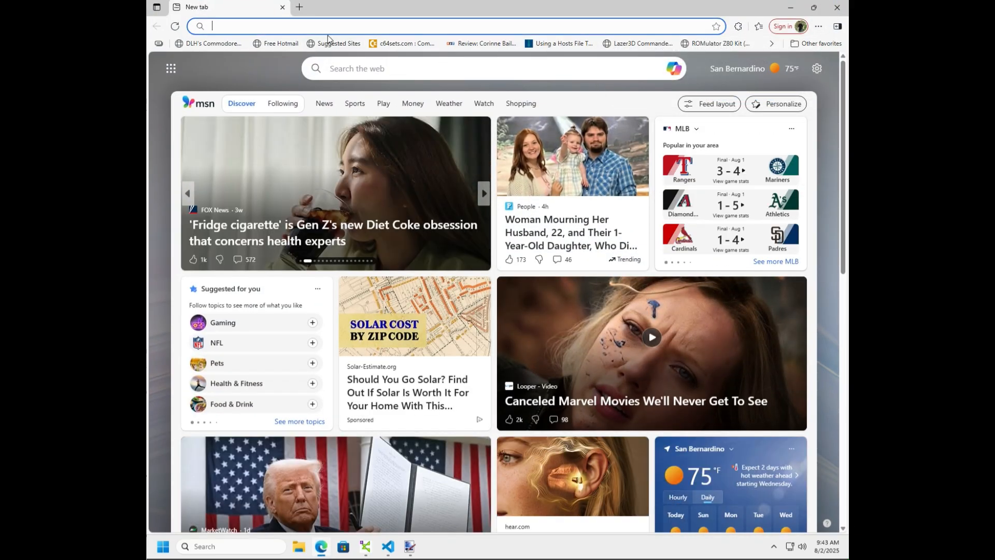
text(https://www.piskelapp.com/p/create/sprite/)
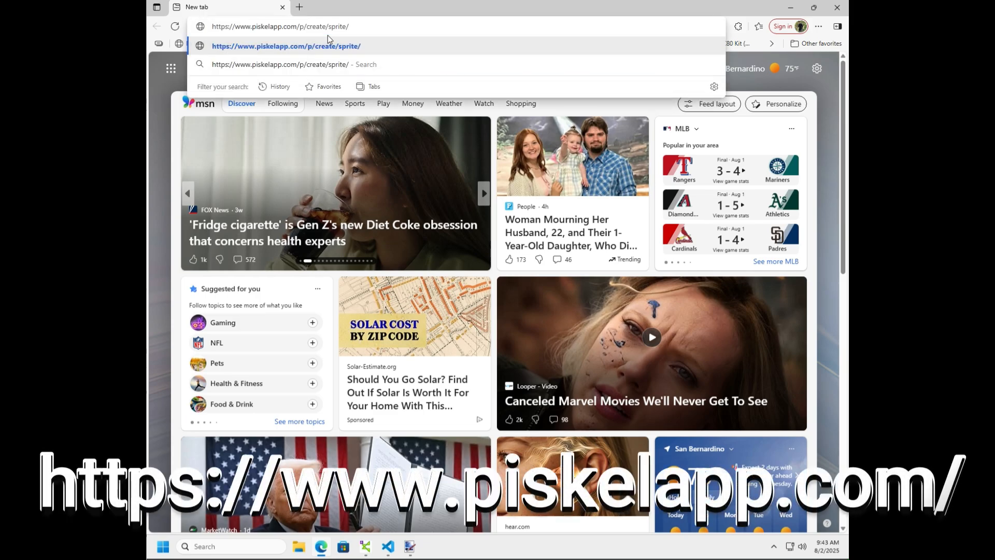
key(Return)
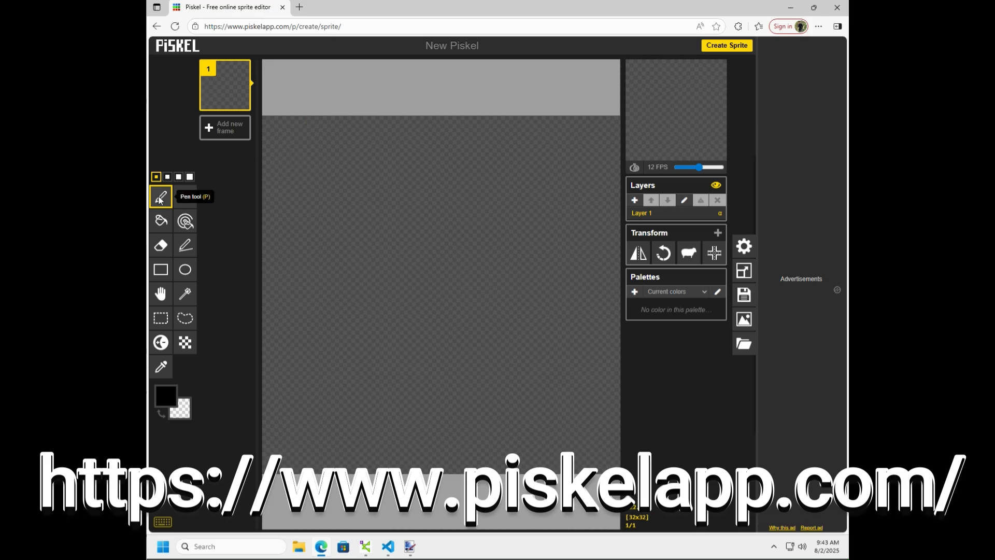
Step: Scribble freehand black lines in the first frame, add a second frame and draw a rough closed outline in it
mouse_move(313, 141)
mouse_down()
mouse_move(319, 176)
mouse_move(353, 211)
mouse_move(440, 210)
mouse_move(397, 165)
mouse_move(377, 215)
mouse_move(450, 270)
mouse_move(399, 298)
mouse_move(388, 223)
mouse_up()
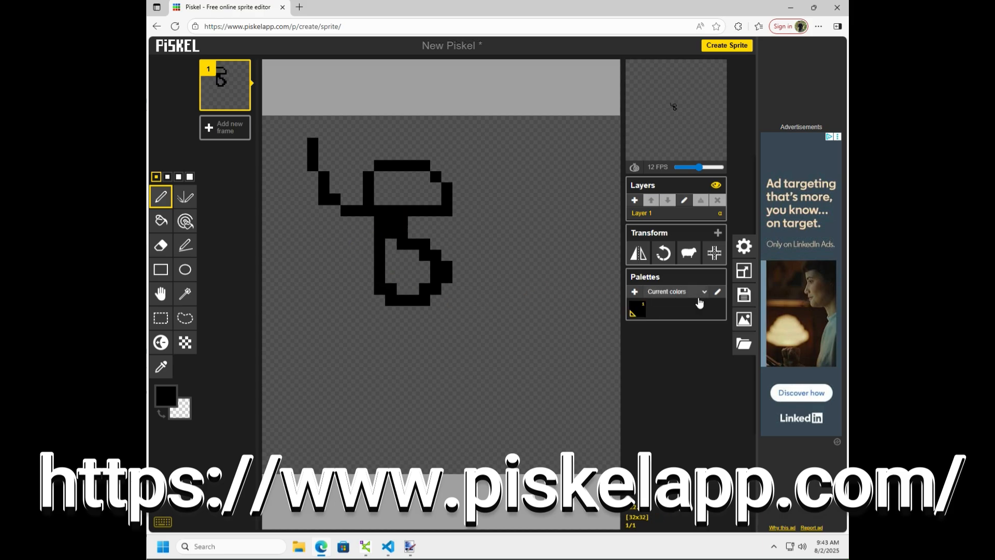
mouse_move(240, 112)
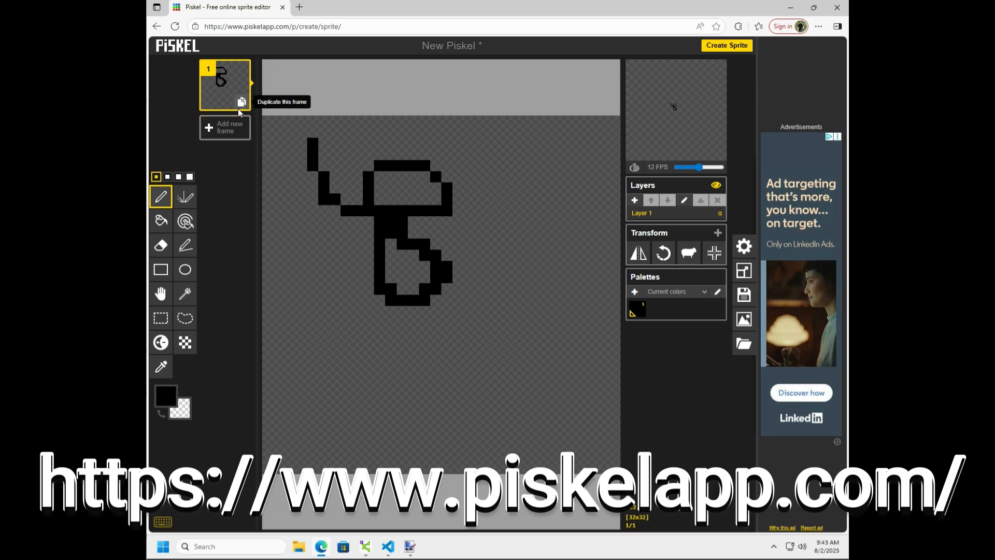
click(224, 127)
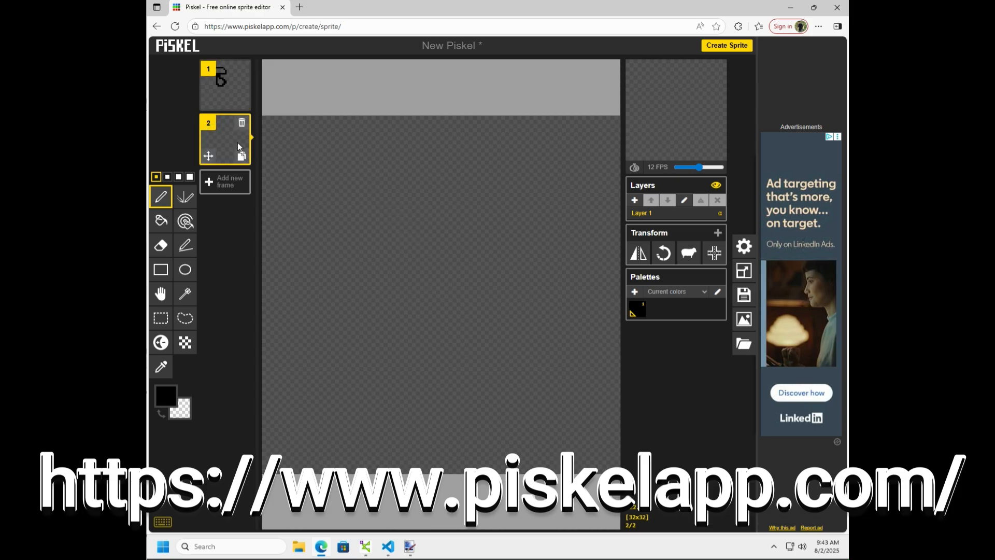
mouse_move(312, 154)
mouse_down()
mouse_move(395, 264)
mouse_move(510, 212)
mouse_move(388, 206)
mouse_move(342, 244)
mouse_up()
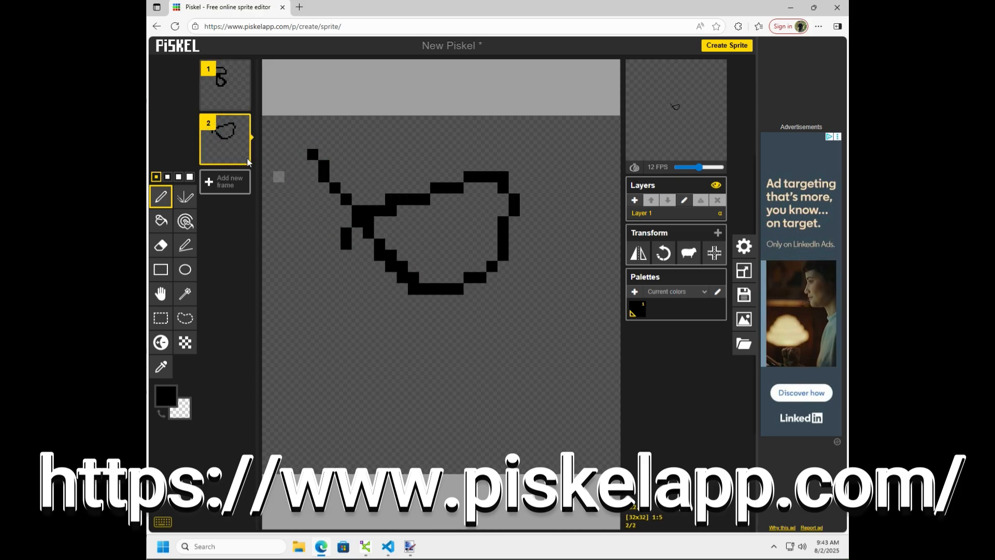
Step: Compare the first and second frames by alternating between them, and examine the animation preview speed control
click(224, 104)
click(224, 136)
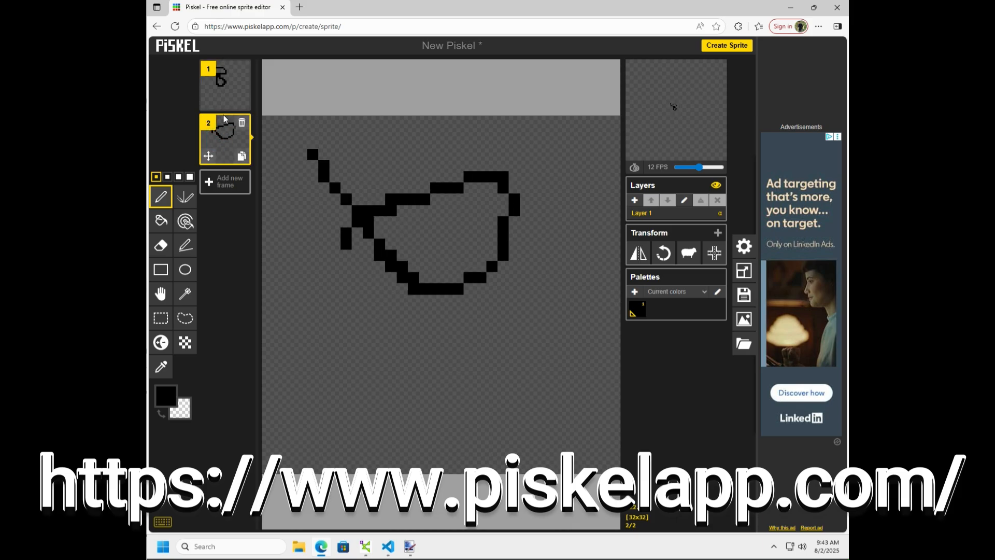
click(232, 82)
click(224, 136)
click(223, 83)
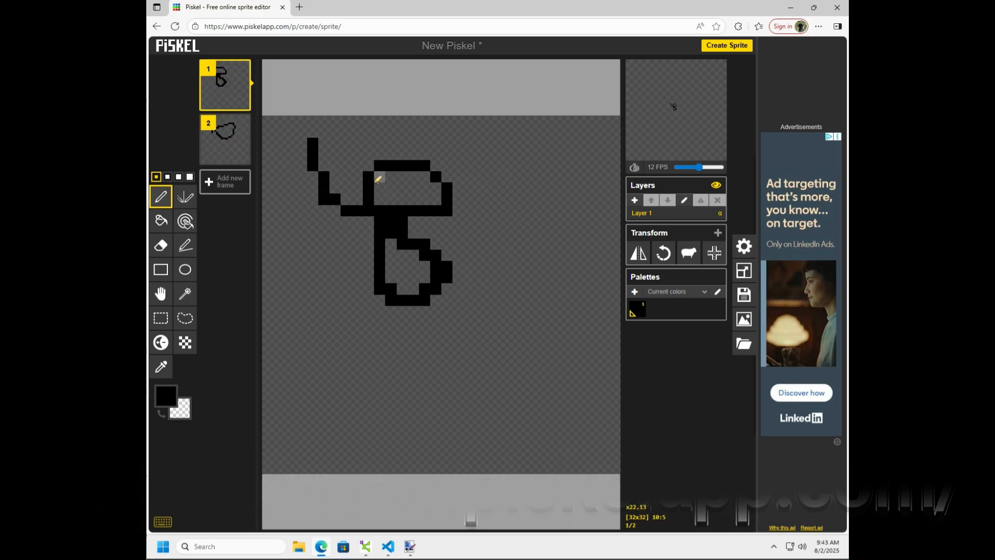
mouse_move(699, 167)
mouse_down()
mouse_move(683, 170)
mouse_move(700, 167)
mouse_up()
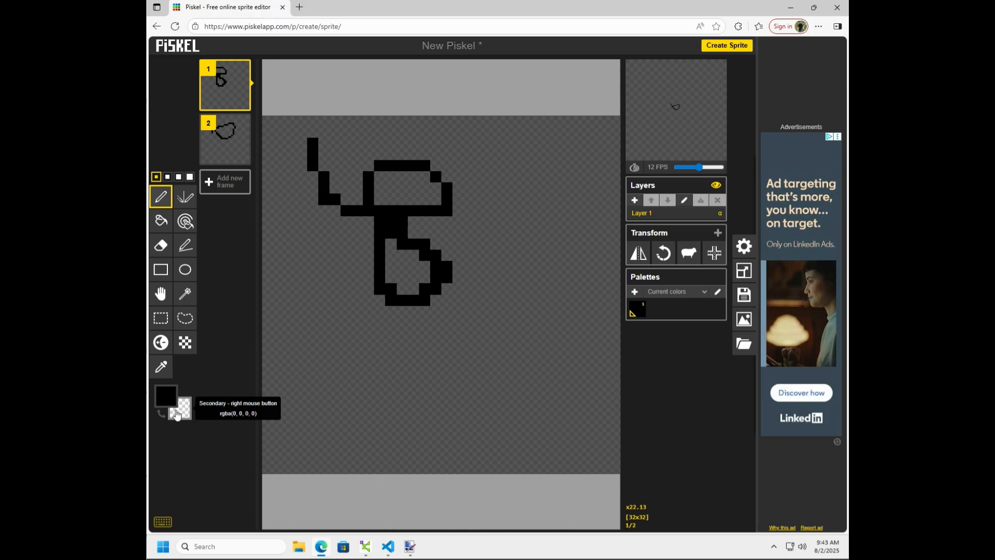
Step: View the sprite's resize settings, and cover the first frame with more freehand black strokes
click(744, 270)
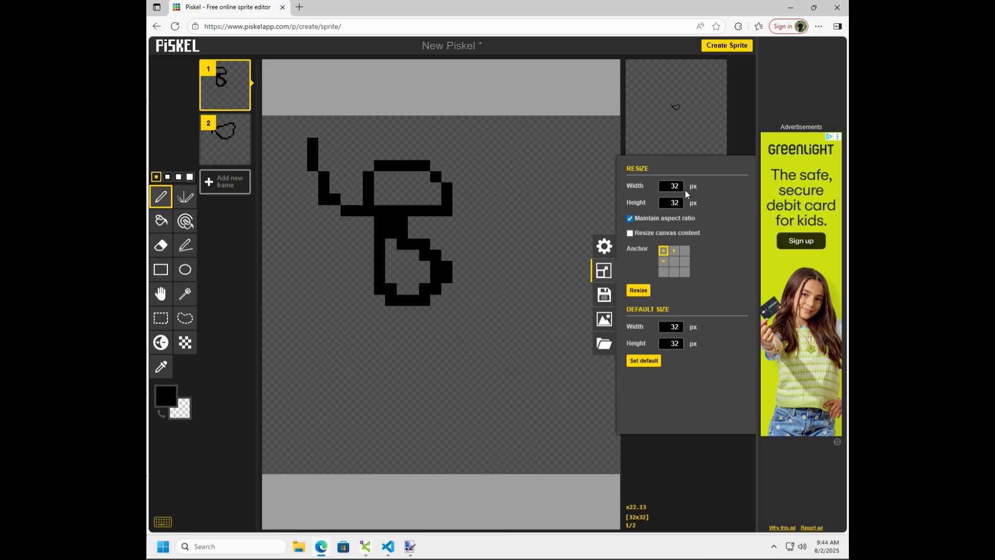
click(436, 154)
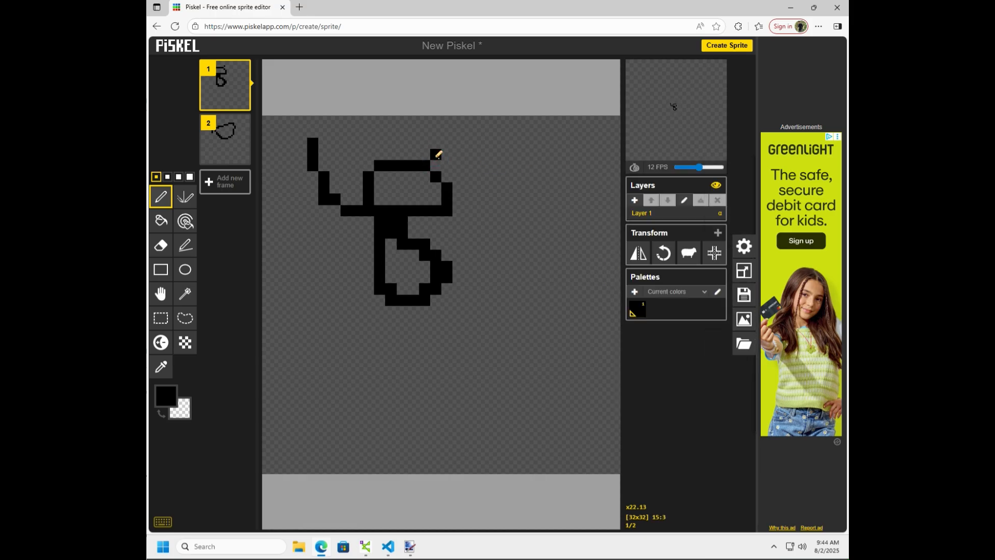
mouse_move(391, 156)
mouse_down()
mouse_move(366, 143)
mouse_move(414, 254)
mouse_move(422, 322)
mouse_move(404, 413)
mouse_move(409, 280)
mouse_move(428, 213)
mouse_move(327, 200)
mouse_move(444, 355)
mouse_move(333, 233)
mouse_move(485, 233)
mouse_move(474, 164)
mouse_up()
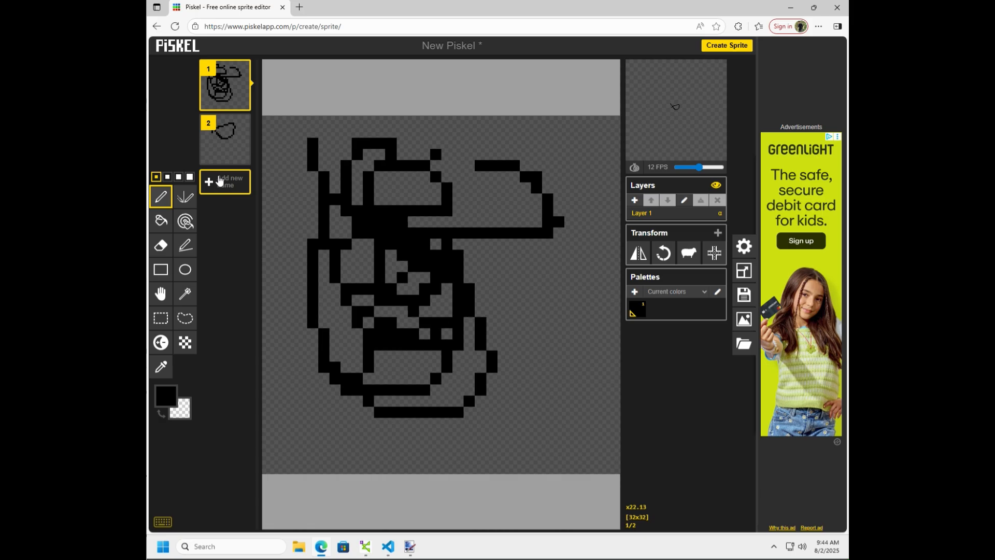
Step: Add a third frame and draw a freehand black looping outline with the Pen tool
click(210, 182)
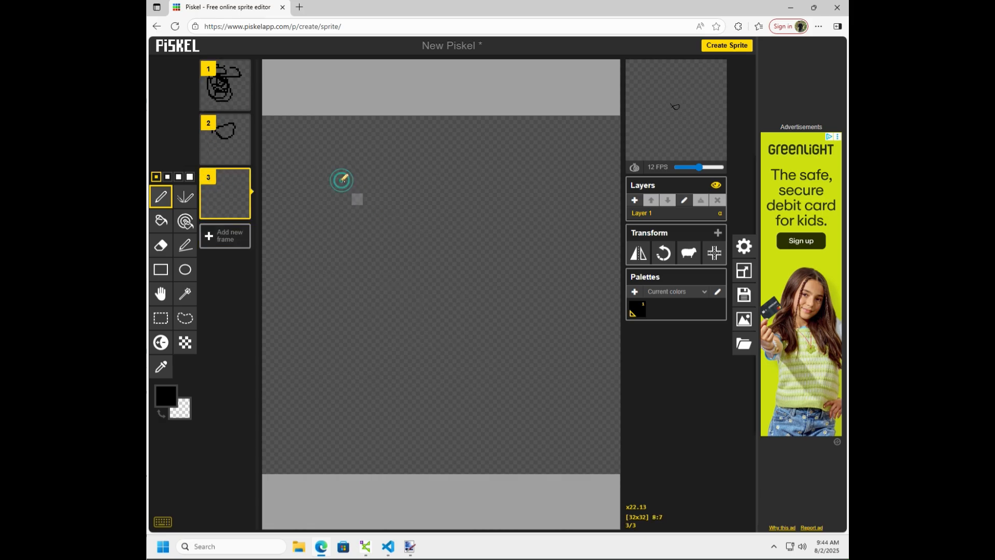
mouse_move(340, 178)
mouse_down()
mouse_move(489, 251)
mouse_move(376, 283)
mouse_up()
drag(433, 332, 377, 243)
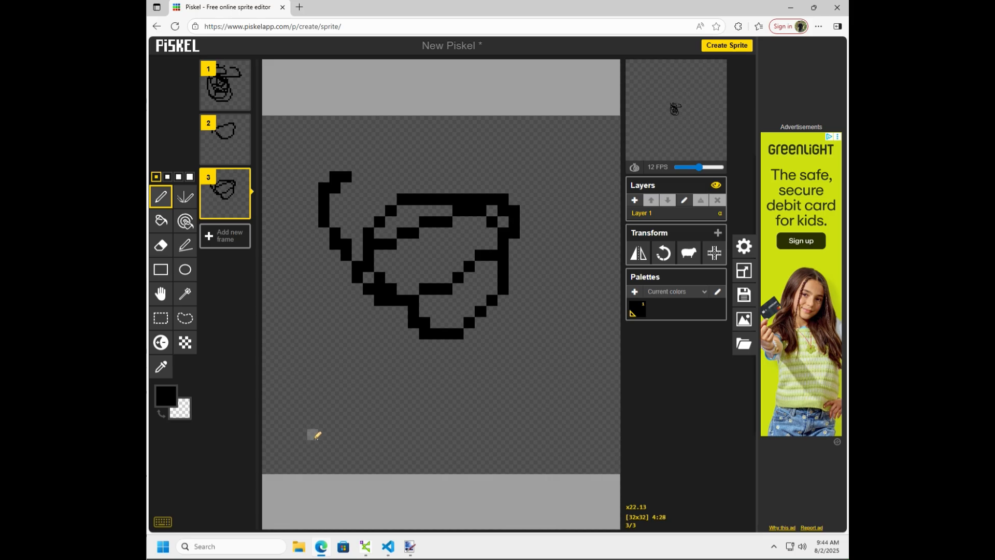
mouse_move(712, 157)
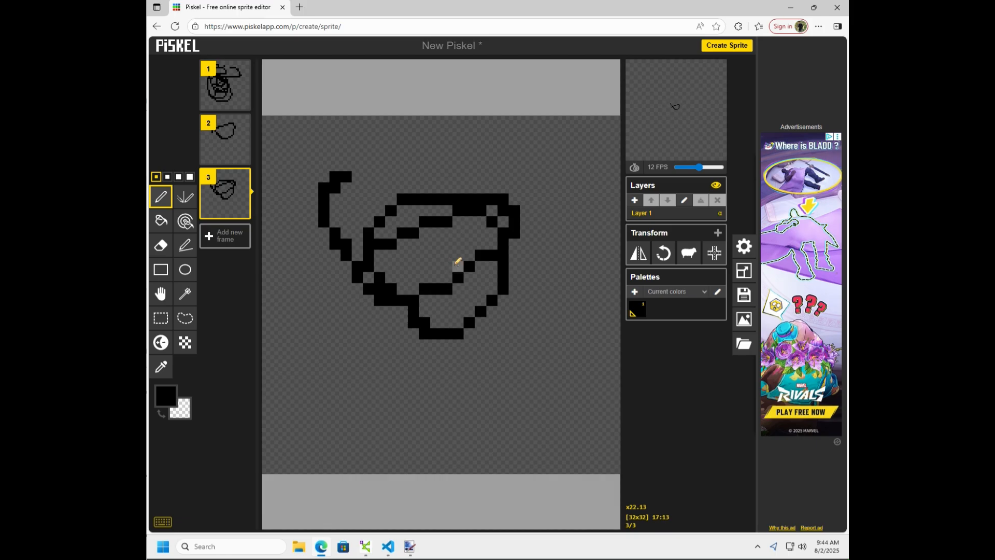
click(458, 266)
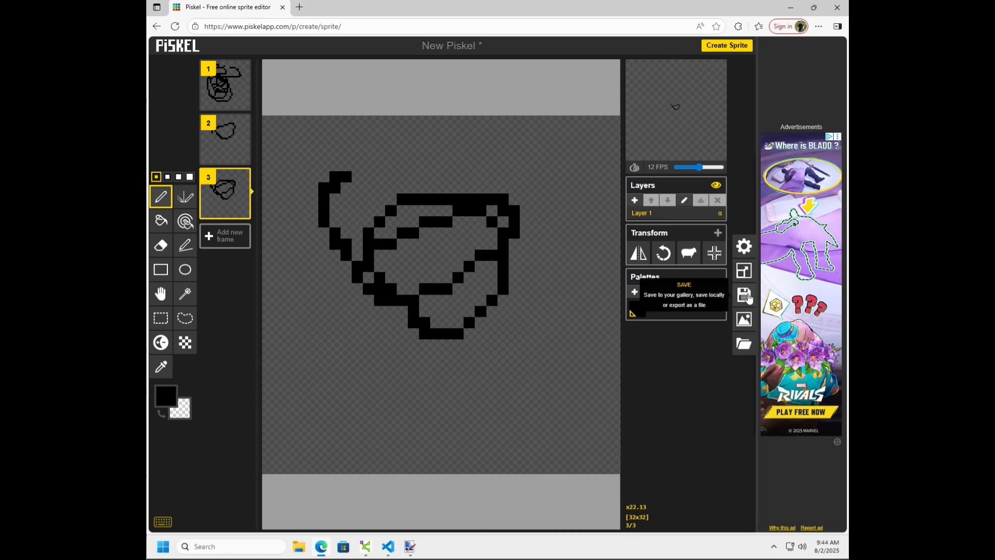
Step: View the sprite's save options, and add a diagonal black stroke beside the outline in the third frame
click(745, 295)
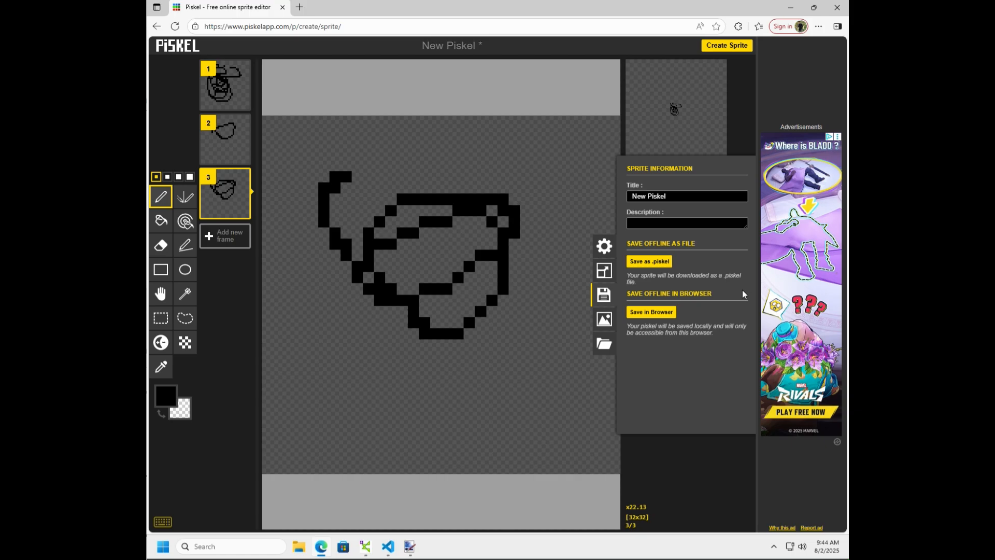
click(582, 355)
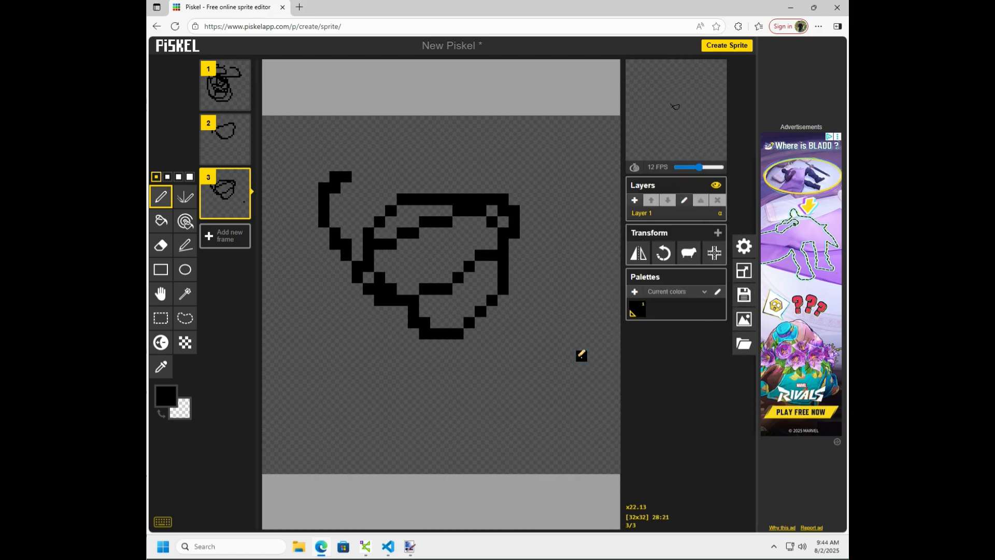
drag(563, 302, 498, 220)
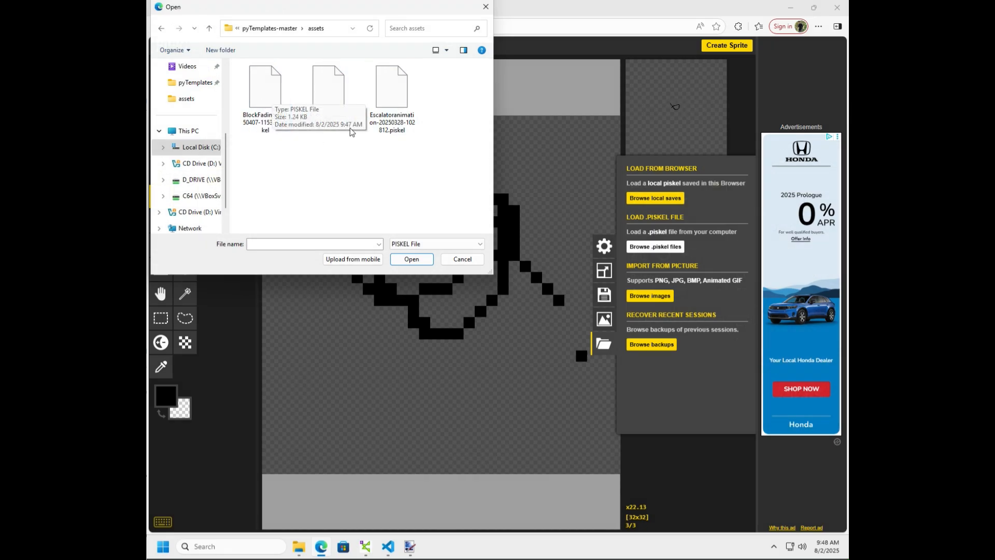
Step: Load Bolt3-20250331-161423.piskel from the assets folder, replacing the current sprite, to view its animation
click(341, 103)
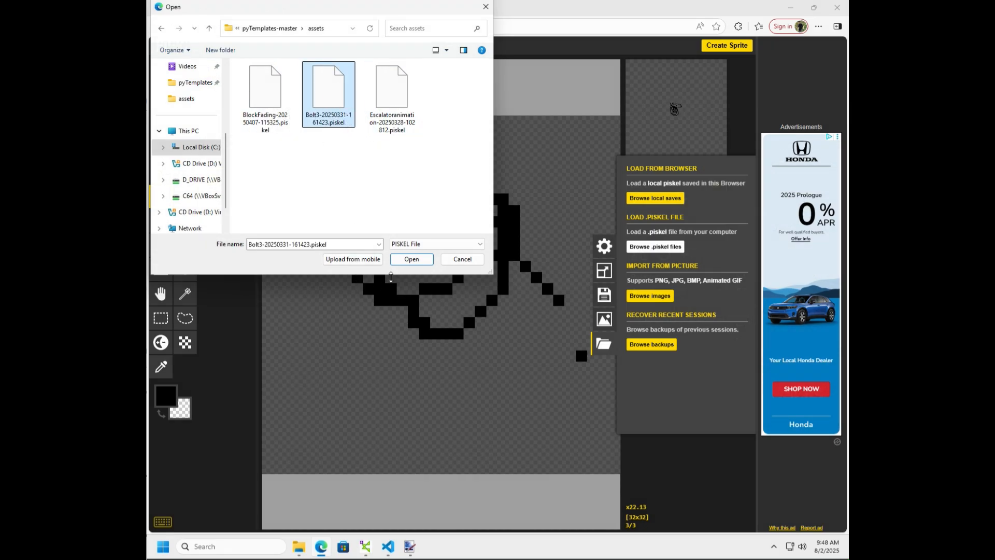
click(411, 263)
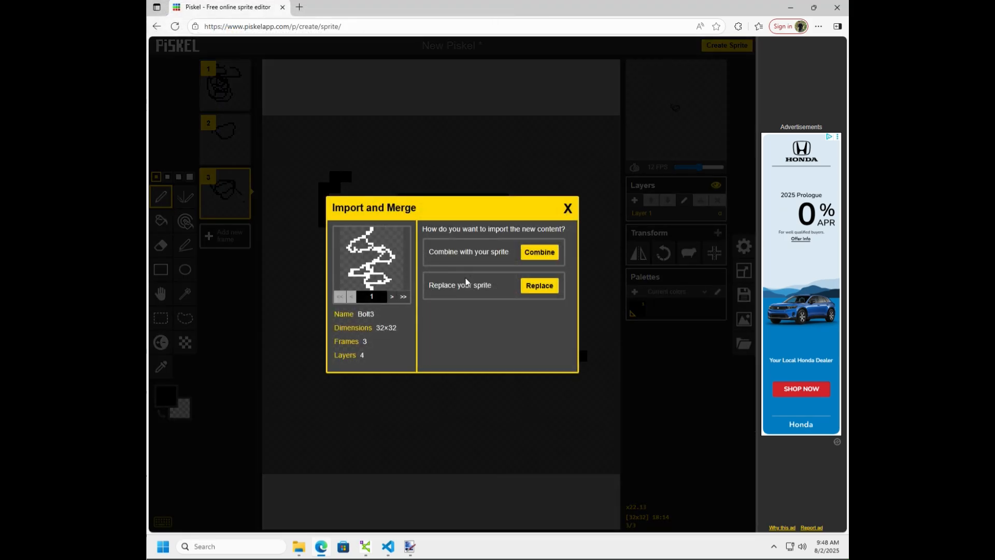
click(546, 289)
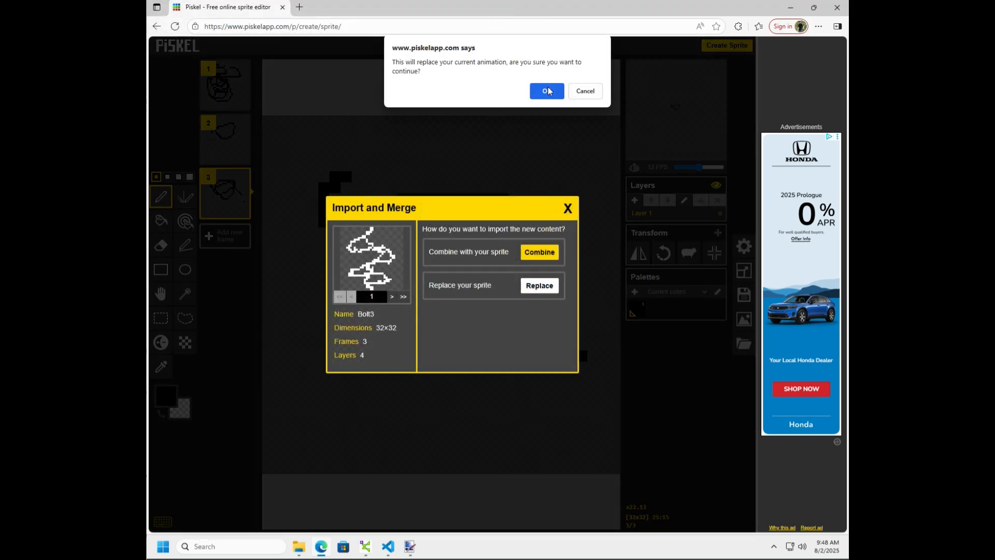
click(548, 91)
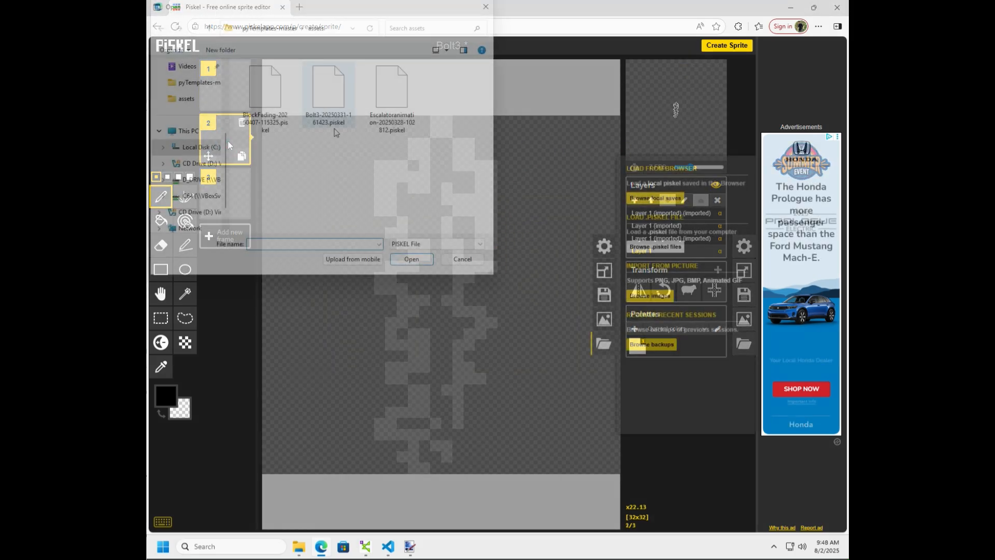
Step: Load the Escalatoranimation .piskel file from the assets folder, replacing the current sprite, and slow its preview to 3 FPS
click(391, 94)
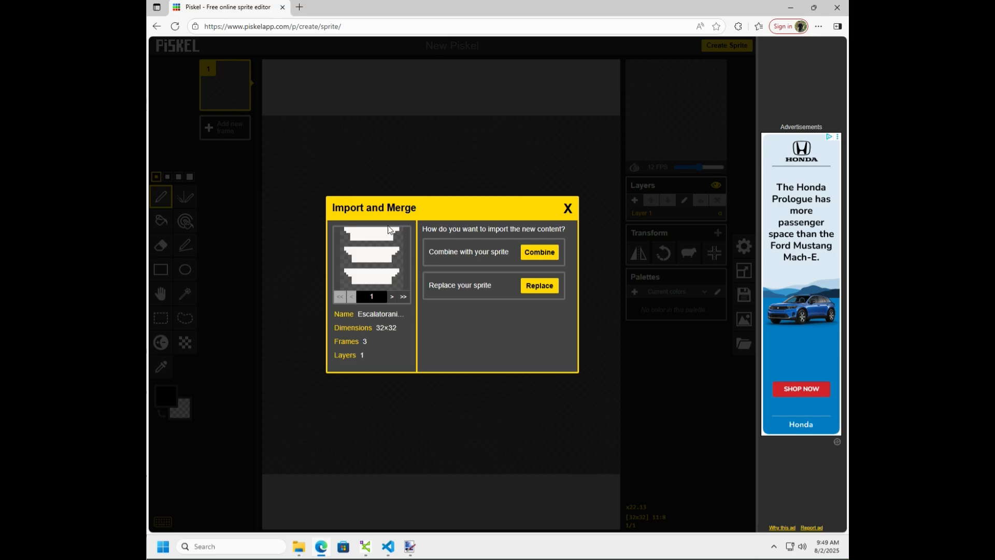
click(541, 286)
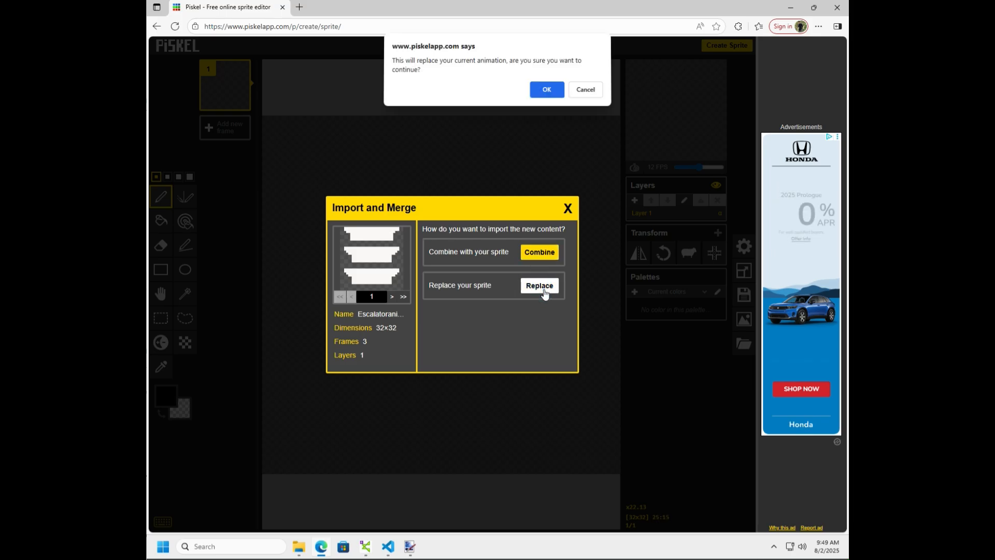
click(545, 91)
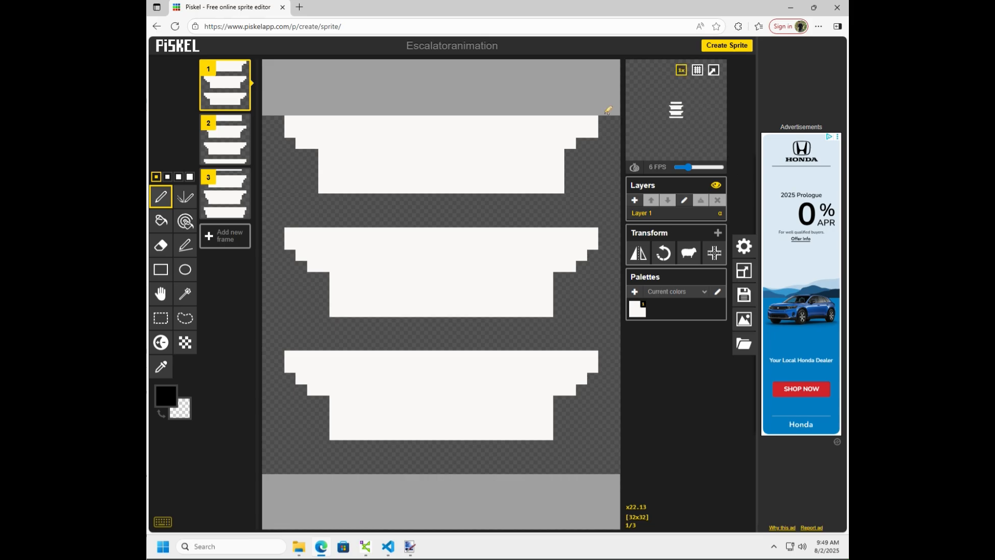
mouse_move(681, 120)
drag(691, 170, 683, 171)
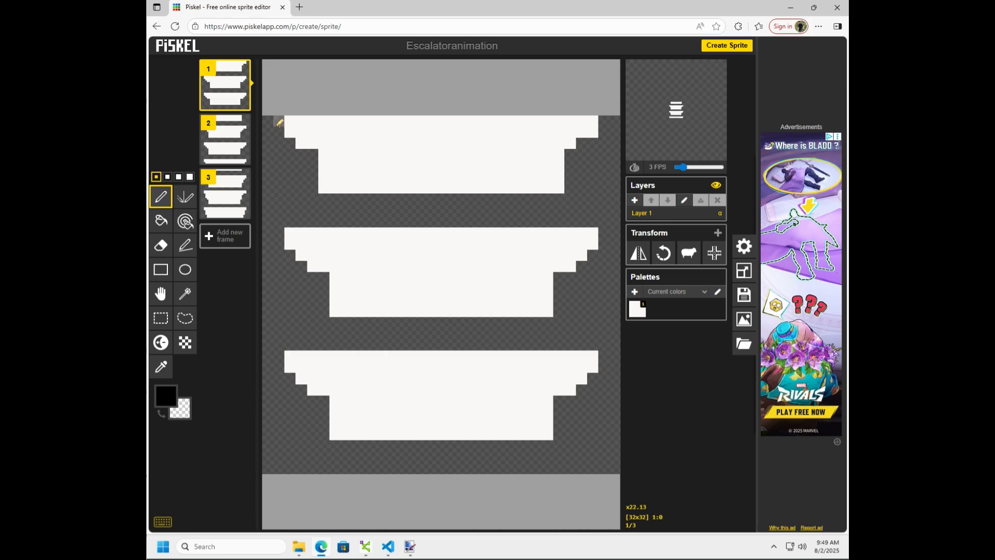
Step: Erase the bottom pixel row of the upper and middle escalator steps in frame 1, and repaint the black bar white
drag(312, 188, 569, 185)
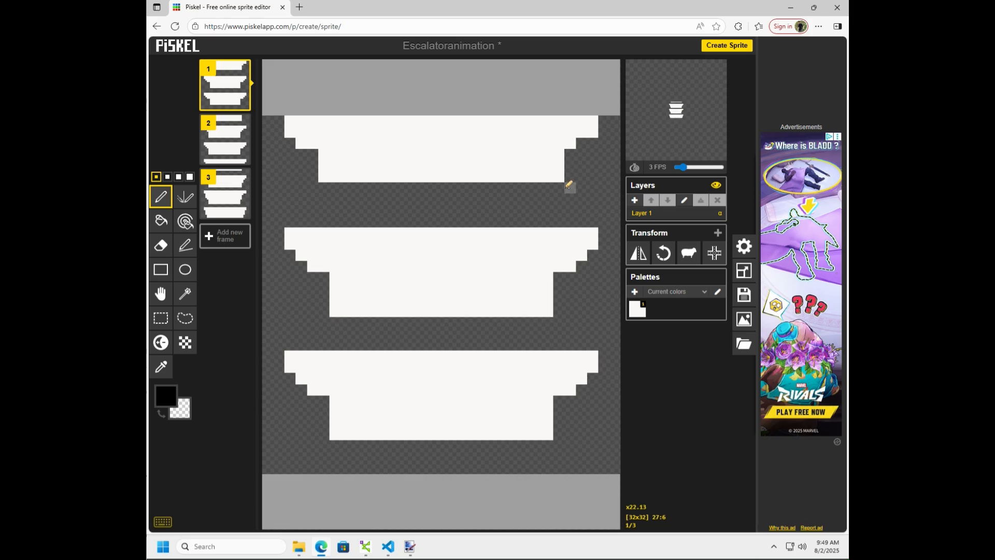
mouse_move(549, 301)
mouse_down()
mouse_move(332, 310)
mouse_move(524, 310)
mouse_move(542, 300)
mouse_move(406, 299)
mouse_up()
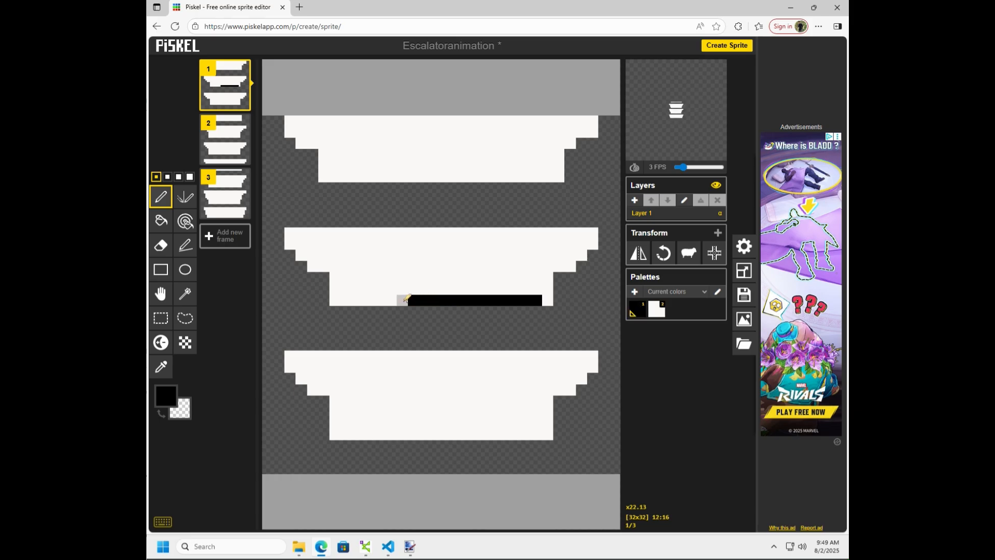
click(161, 413)
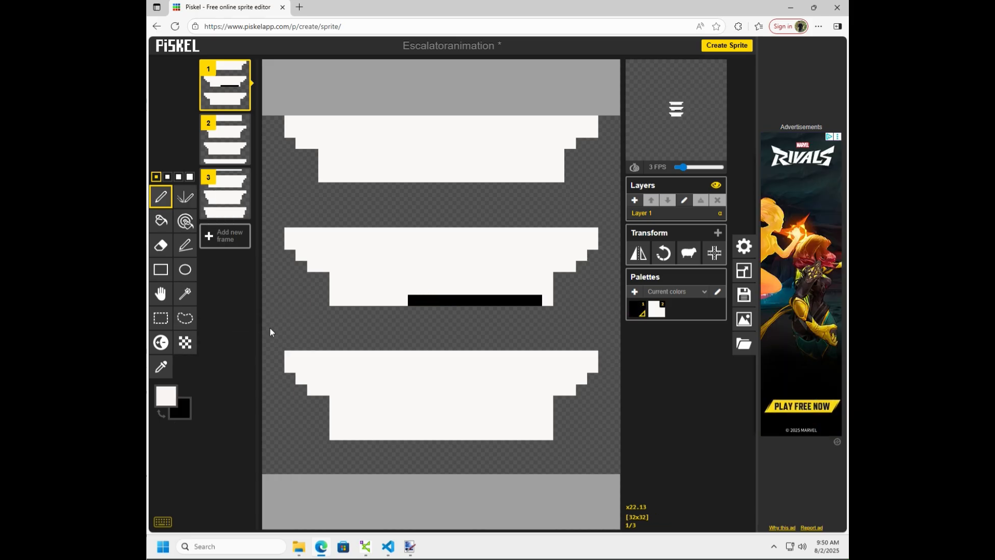
click(410, 301)
drag(410, 302, 557, 301)
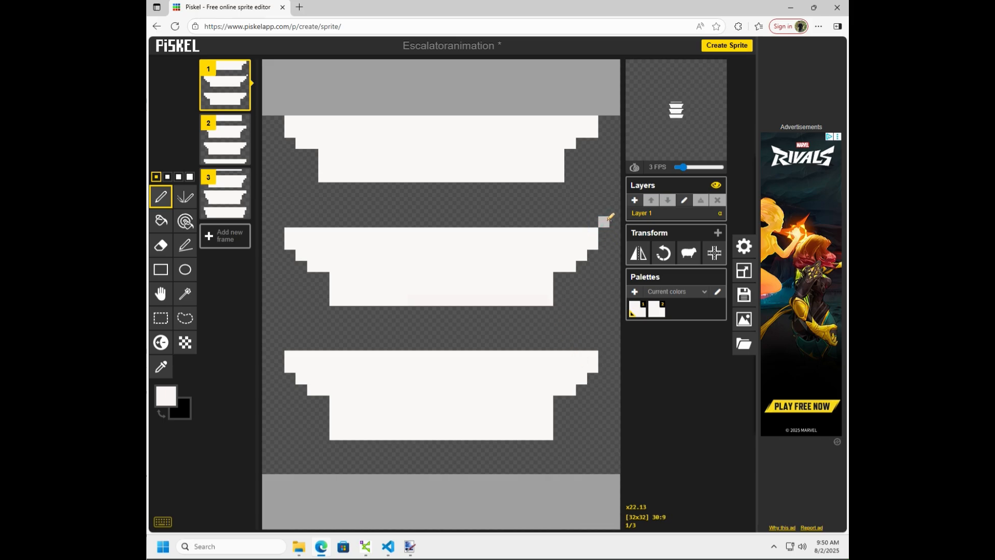
Step: Extend both upper corners of the middle escalator step in frame 1 outward with two-pixel white diagonals
drag(604, 221, 615, 211)
drag(282, 218, 266, 209)
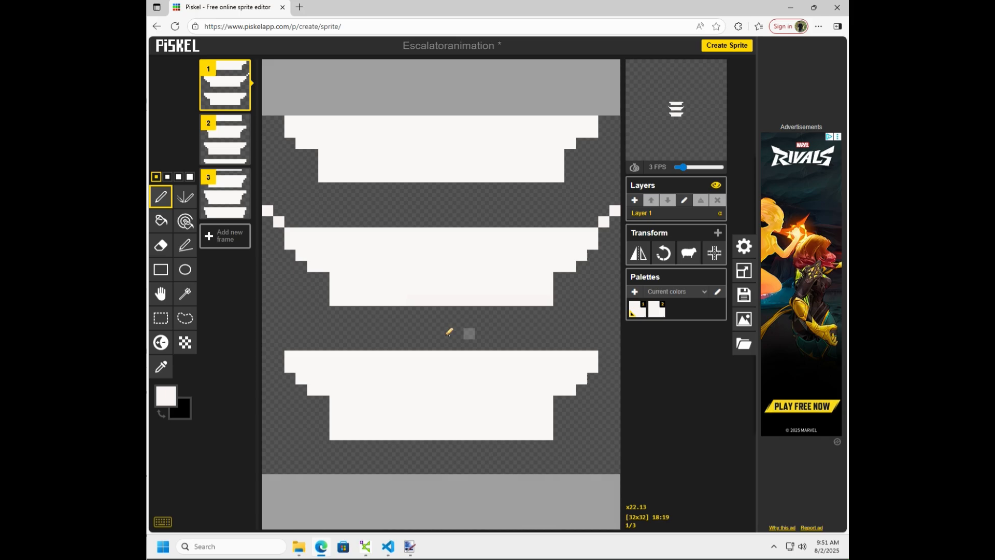
Step: Preview ladder.jpg and brick1t2.png in the assets folder to check each tile's image and dimensions
click(300, 547)
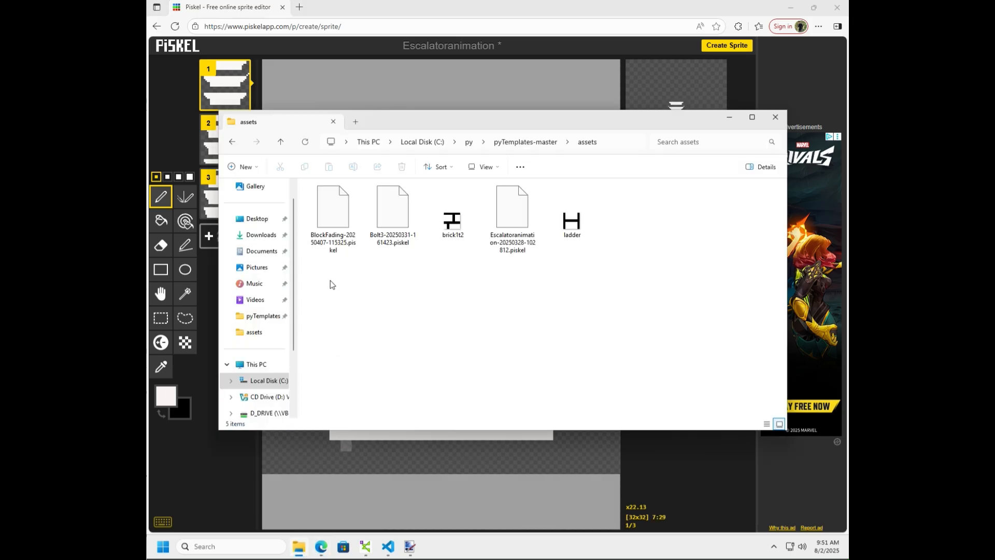
click(445, 228)
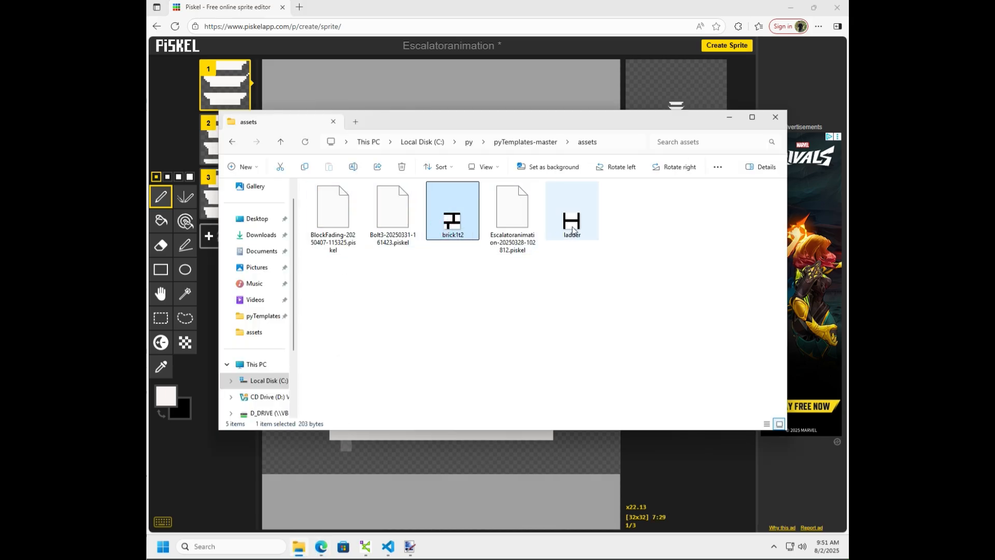
click(552, 210)
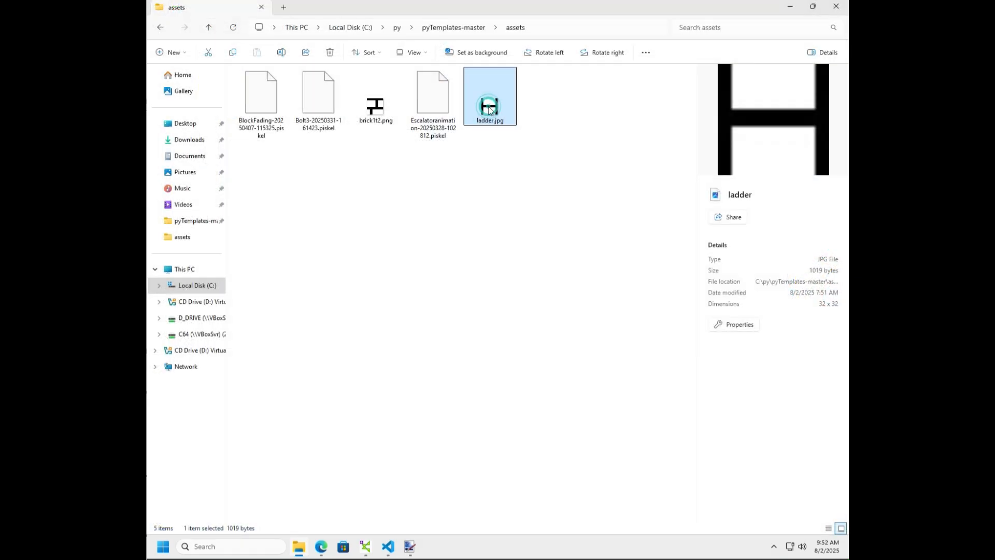
click(375, 103)
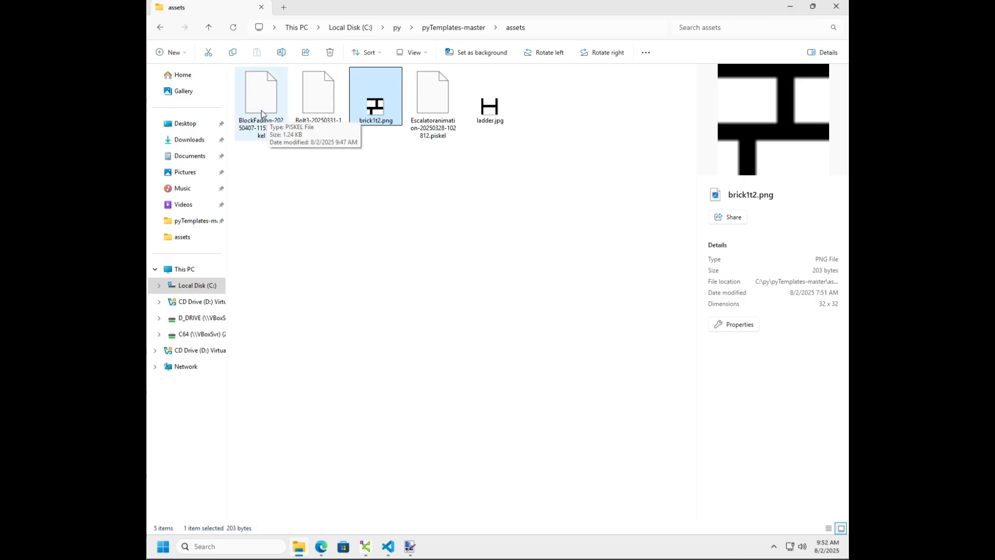
click(790, 7)
Step: Load BlockFading-20250407-115325.piskel from the assets folder, replacing the current sprite, and look through its frames 1 and 2
click(405, 258)
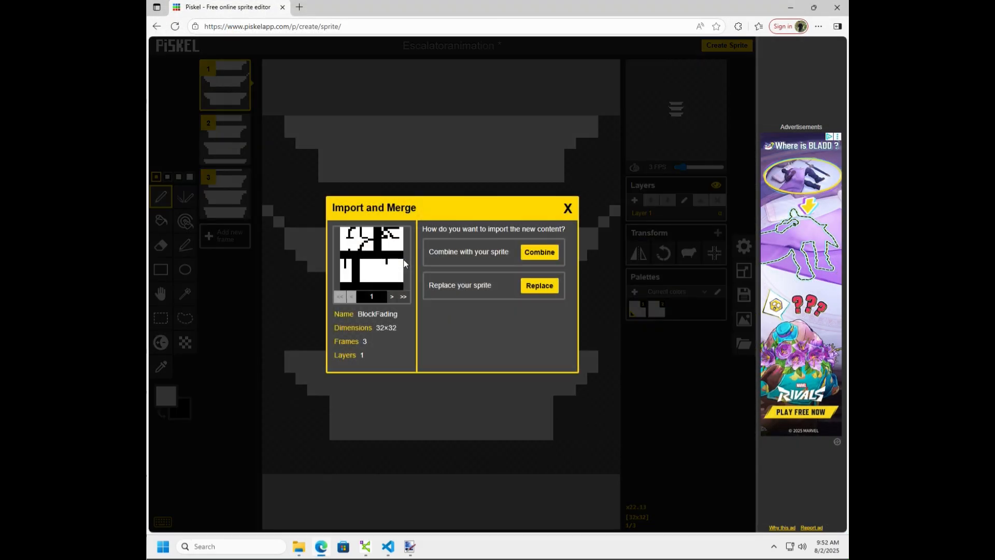
click(542, 286)
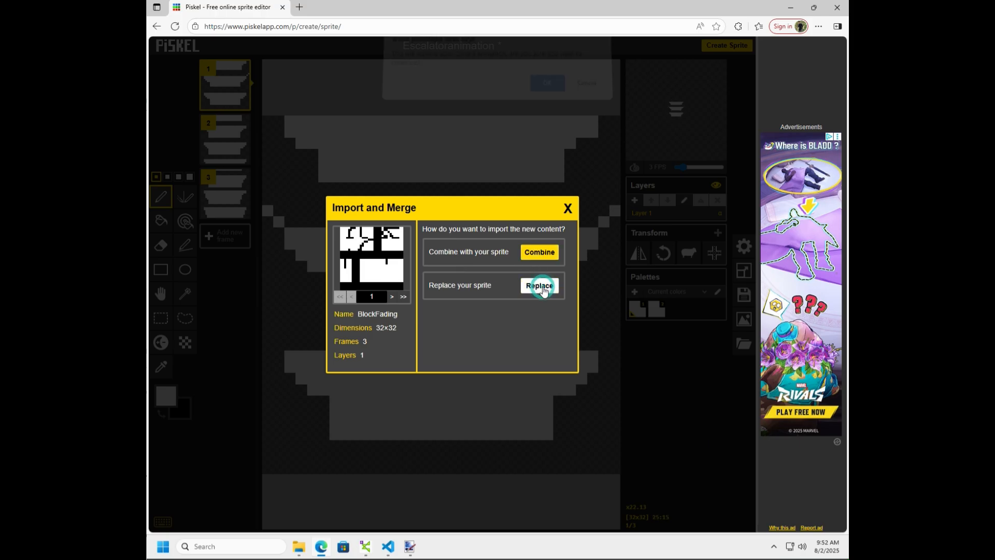
click(545, 92)
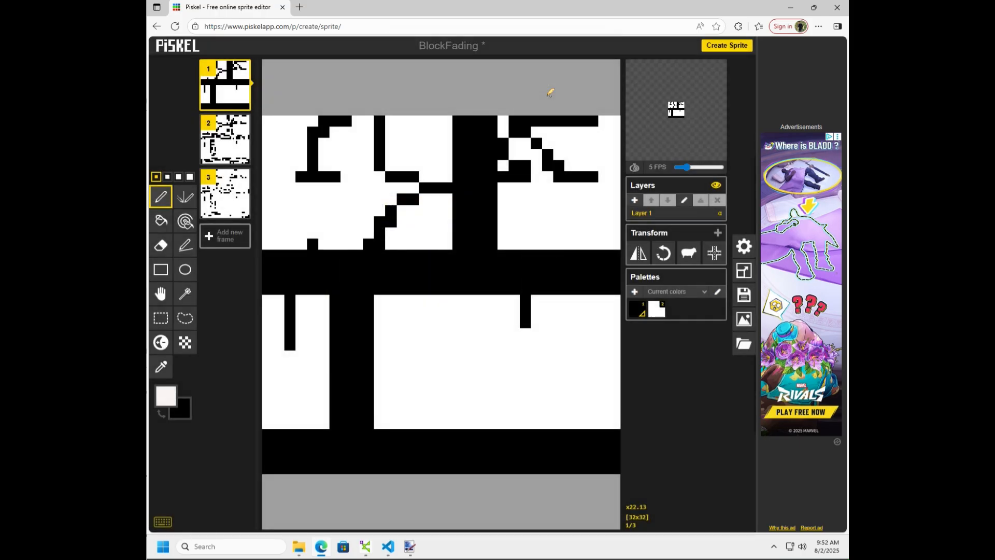
mouse_move(642, 93)
click(231, 136)
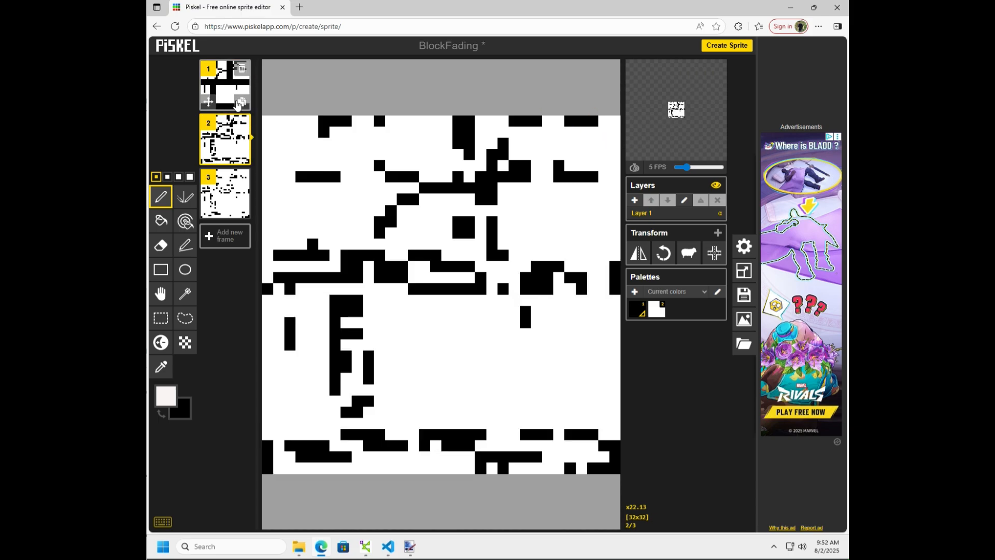
click(239, 103)
click(225, 149)
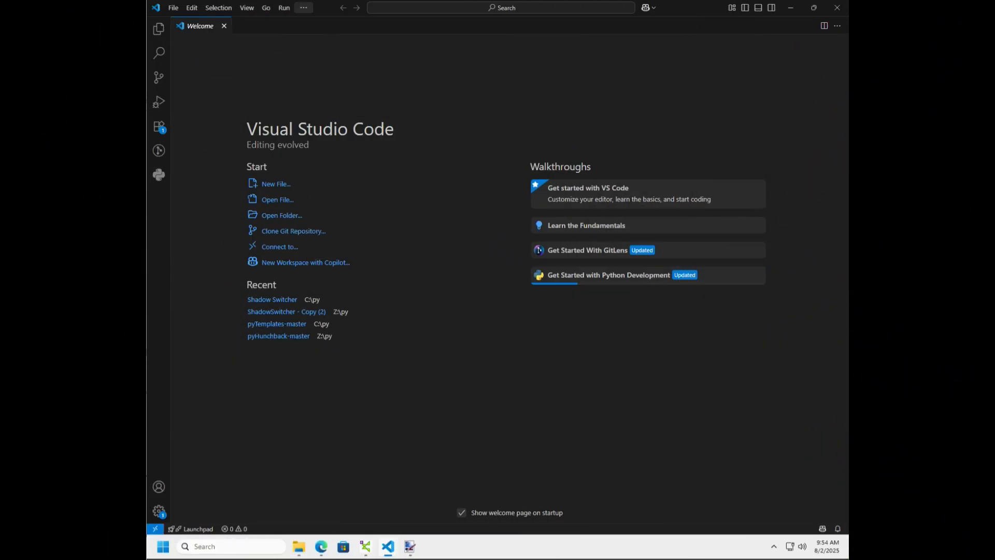
Step: Open the pyTemplates-master folder from C:\py as the project in Visual Studio Code
click(285, 216)
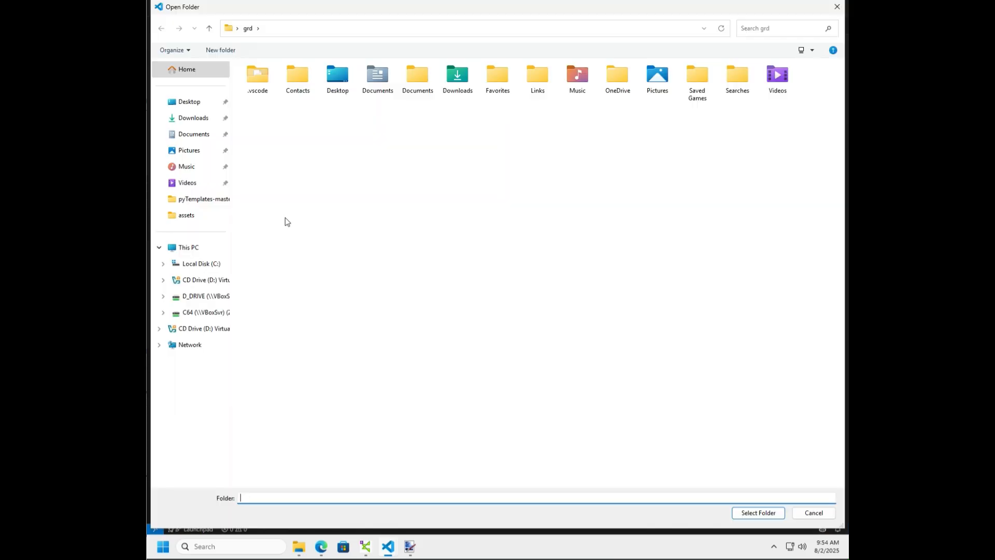
click(365, 546)
key(alt+Tab)
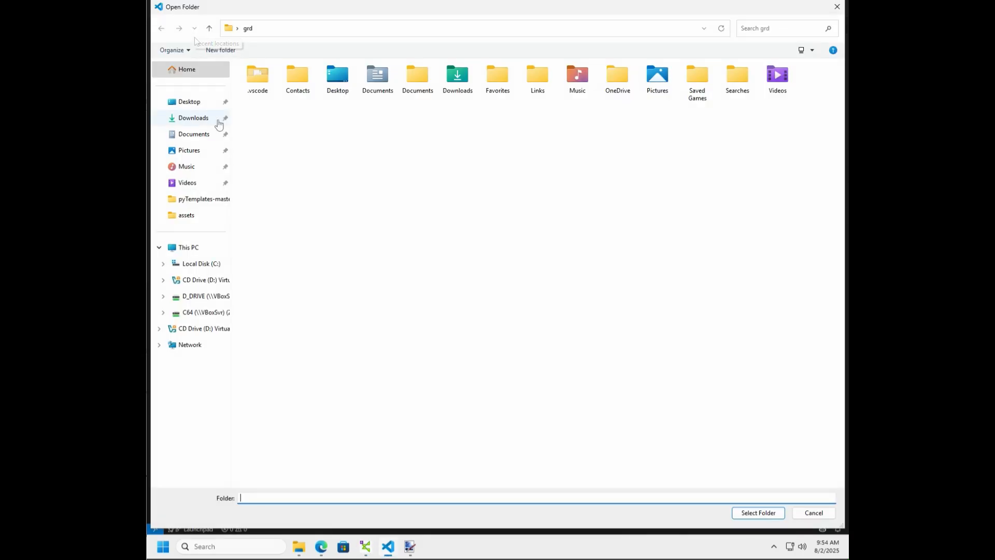
click(204, 267)
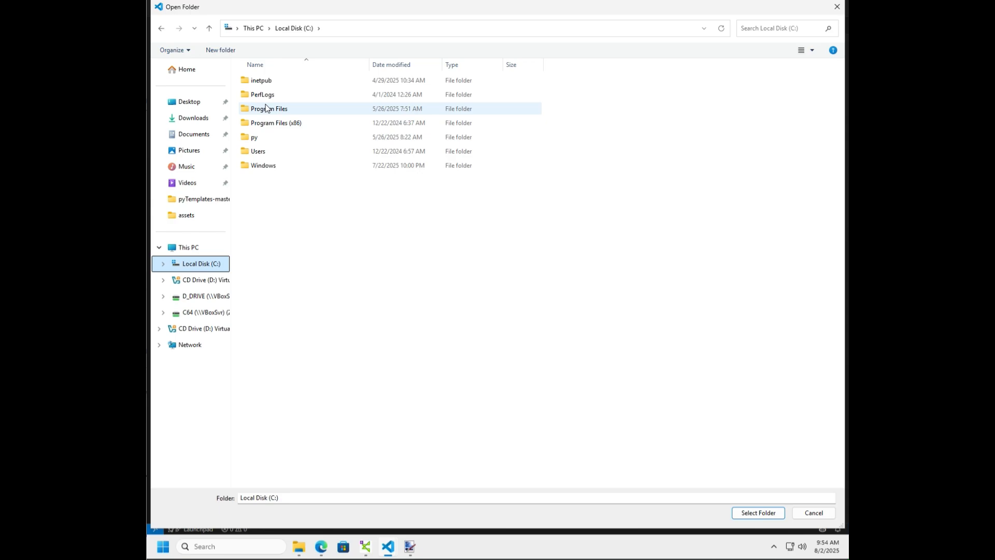
click(258, 139)
double_click(258, 139)
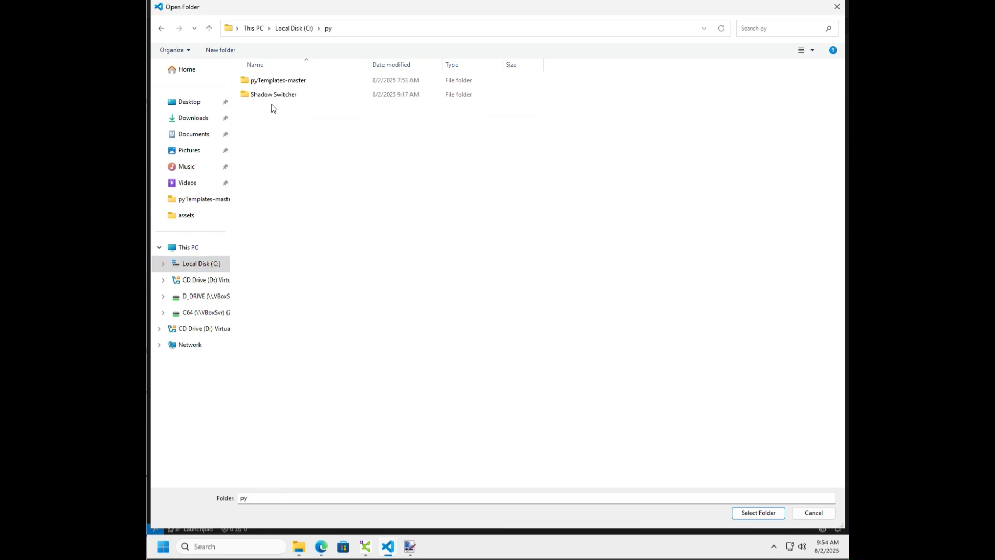
double_click(293, 82)
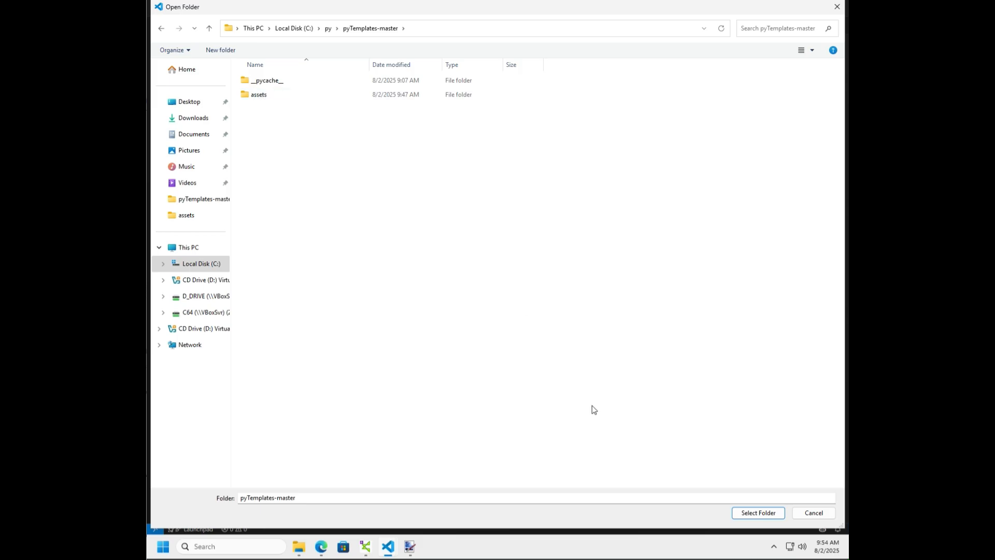
click(758, 513)
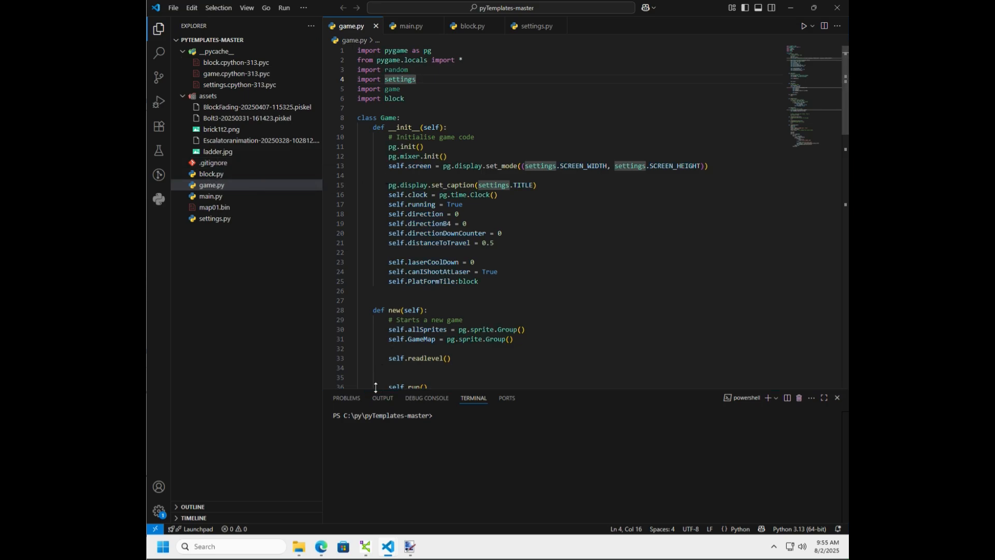
Step: Shrink the terminal area to enlarge the code view, and examine the whole readlevel method in game.py
drag(375, 389, 375, 392)
drag(378, 438, 396, 442)
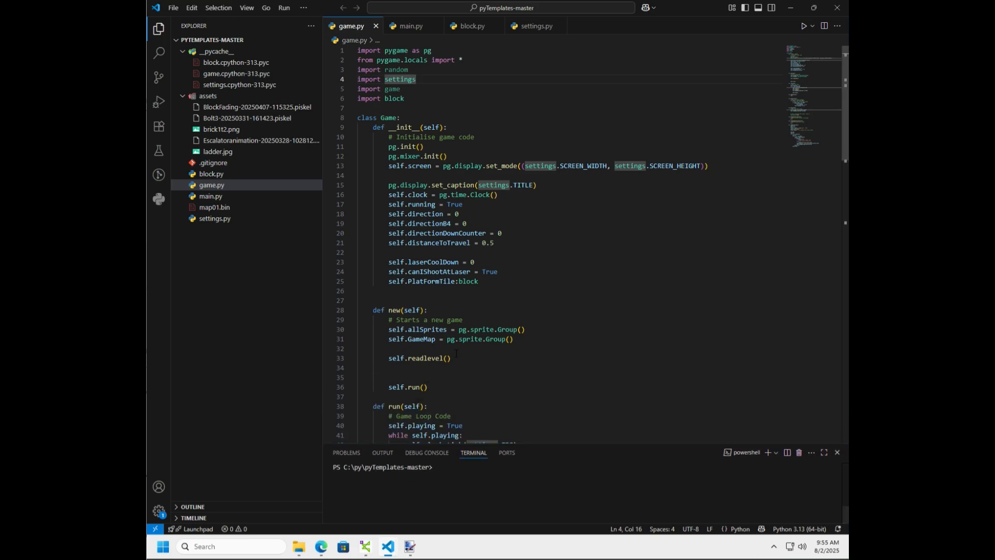
scroll(423, 393, down, 8)
scroll(456, 352, down, 16)
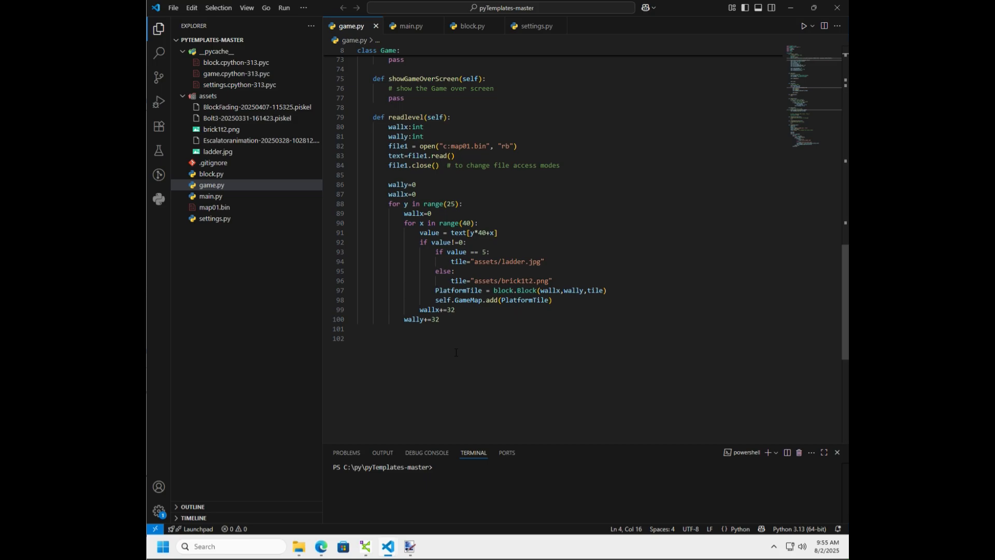
drag(372, 117, 528, 319)
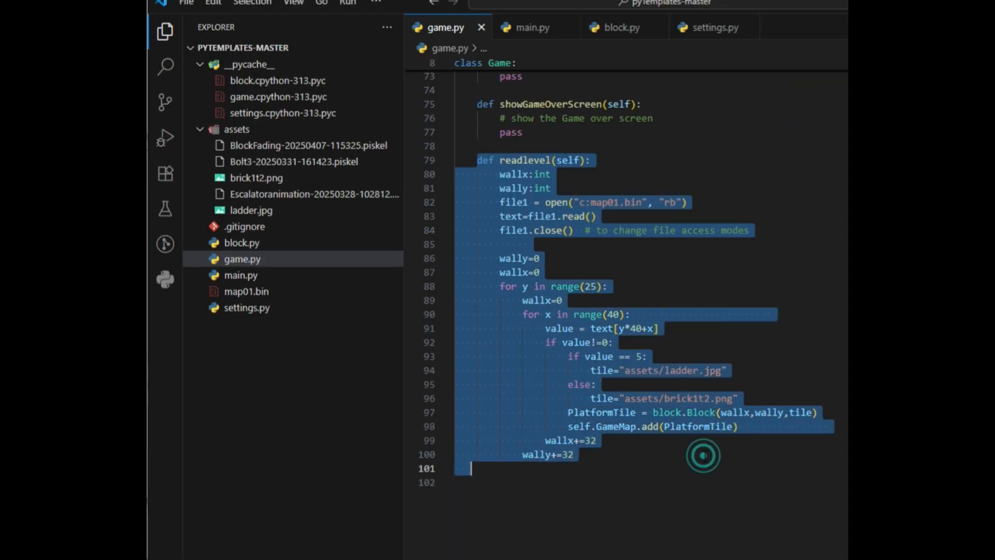
click(704, 456)
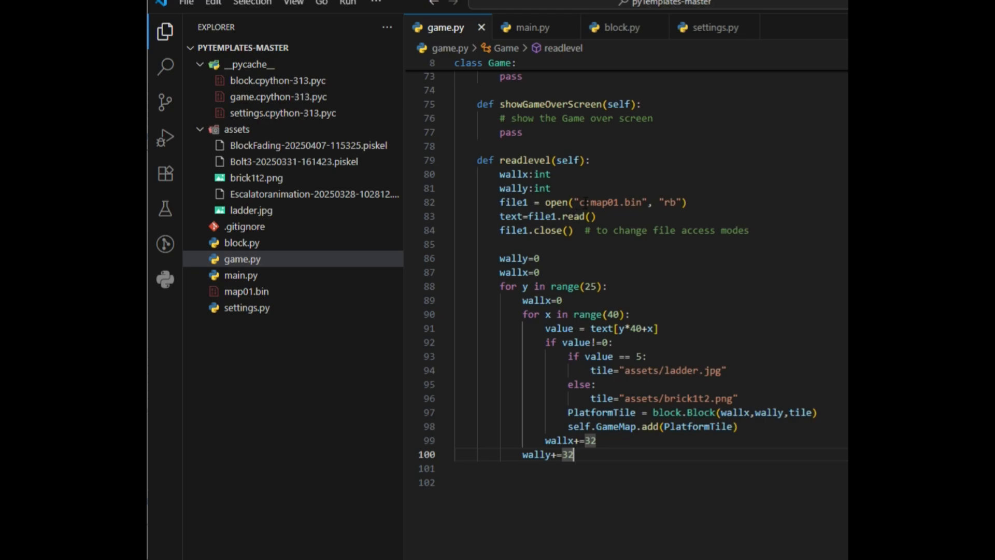
Step: Remove the "c:" prefix from the map01.bin path in readlevel's open call
drag(590, 202, 623, 207)
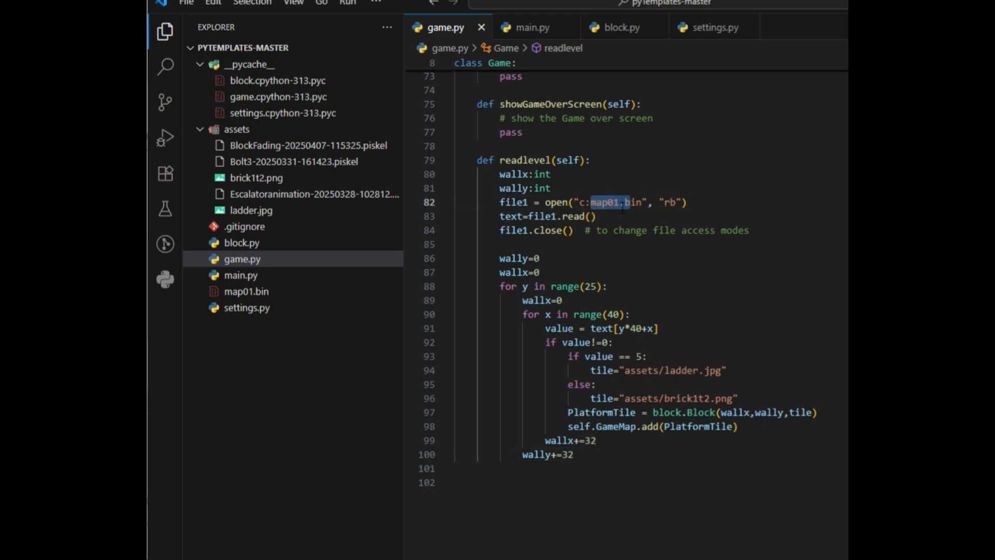
click(580, 203)
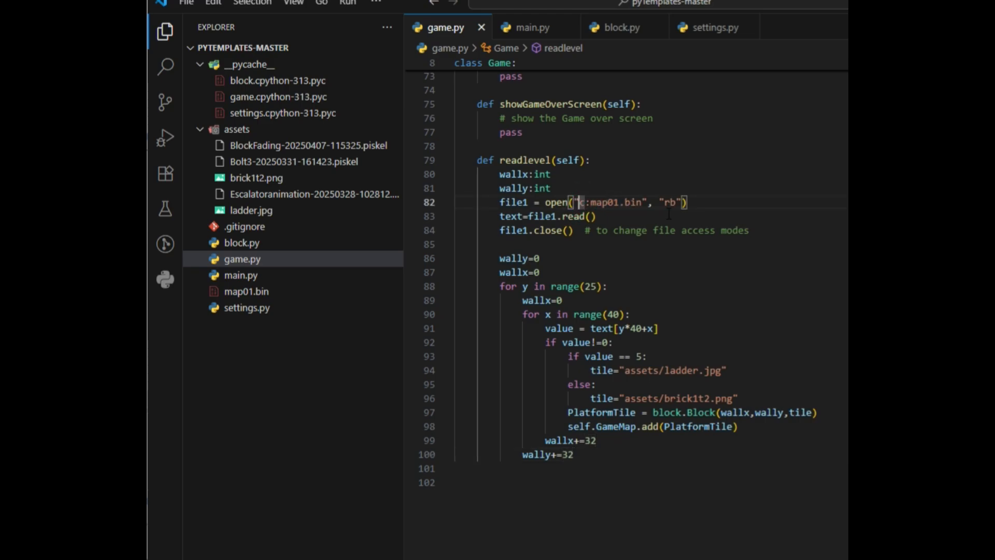
key(Delete)
key(Delete)
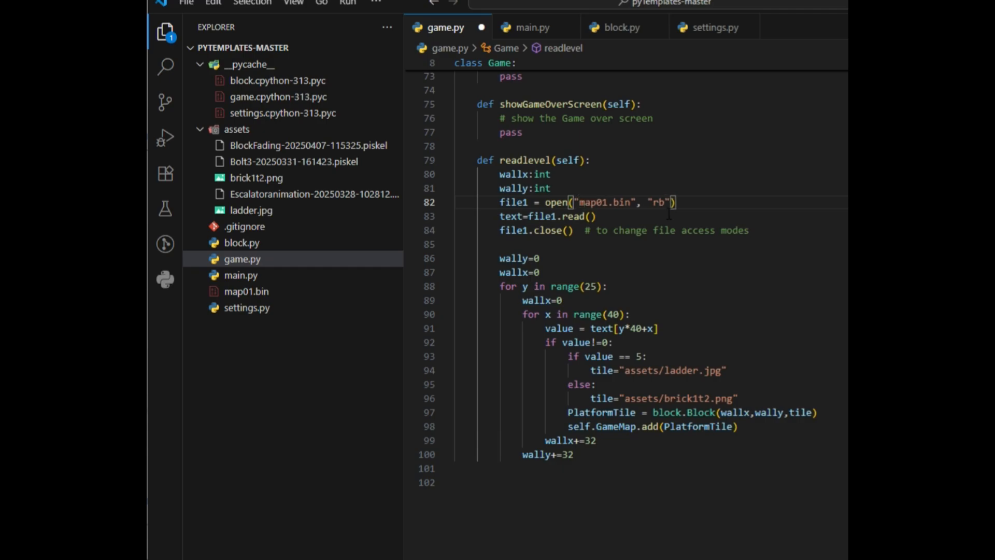
click(668, 212)
Step: Examine how readlevel reads the file contents into text and initialises the wally and wallx coordinates
drag(529, 216, 603, 215)
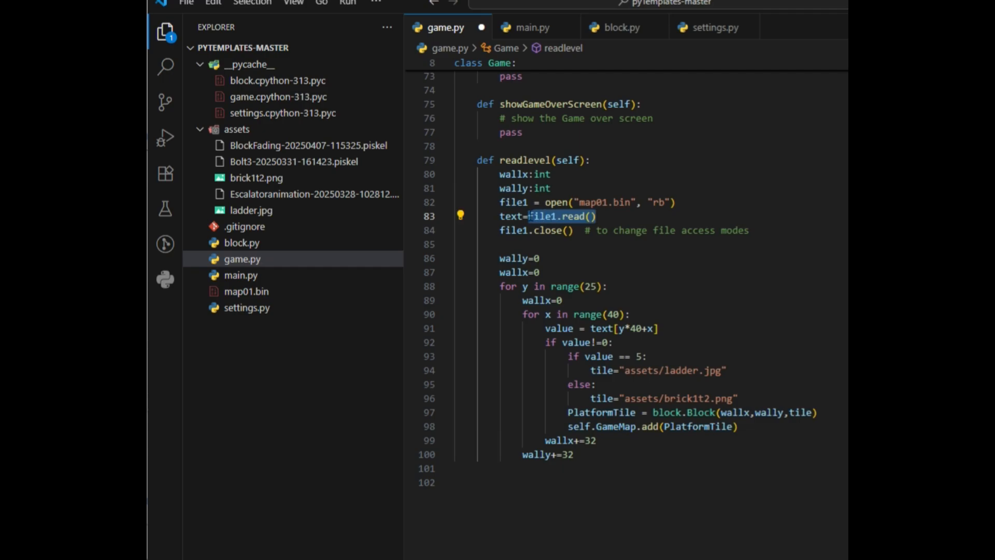
mouse_move(530, 215)
click(500, 215)
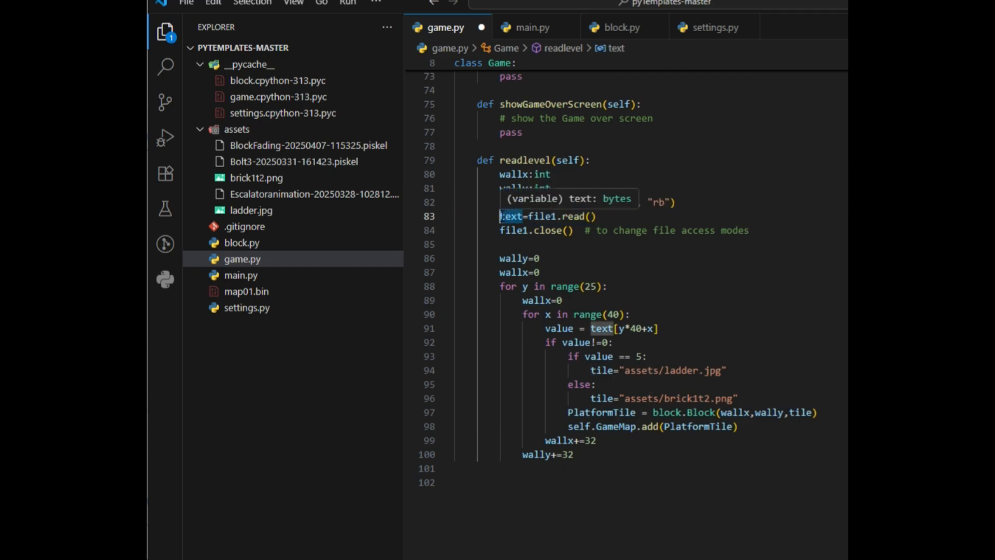
click(534, 258)
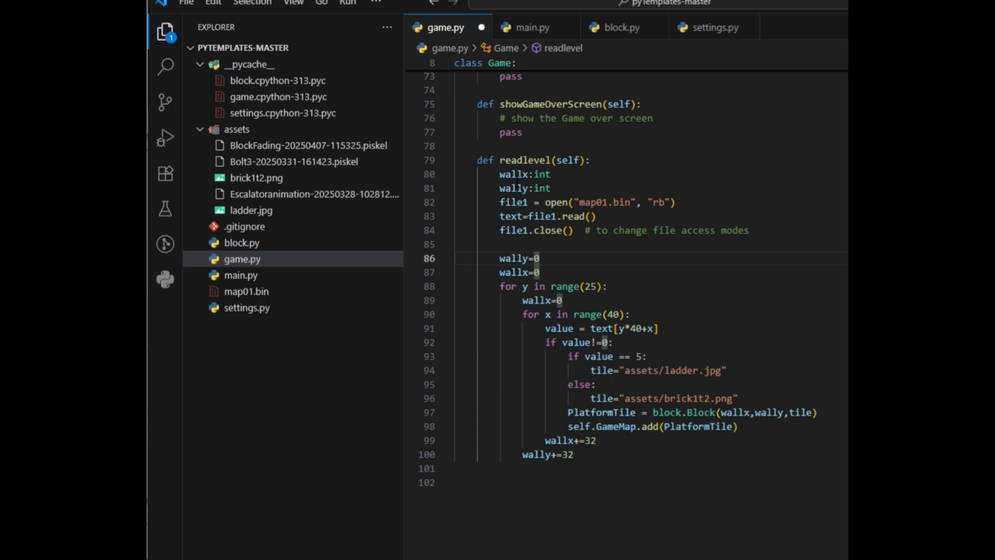
mouse_move(535, 258)
mouse_move(570, 294)
Step: Locate map01.bin in its project folder and open it in Notepad++ to examine the raw map bytes
click(267, 295)
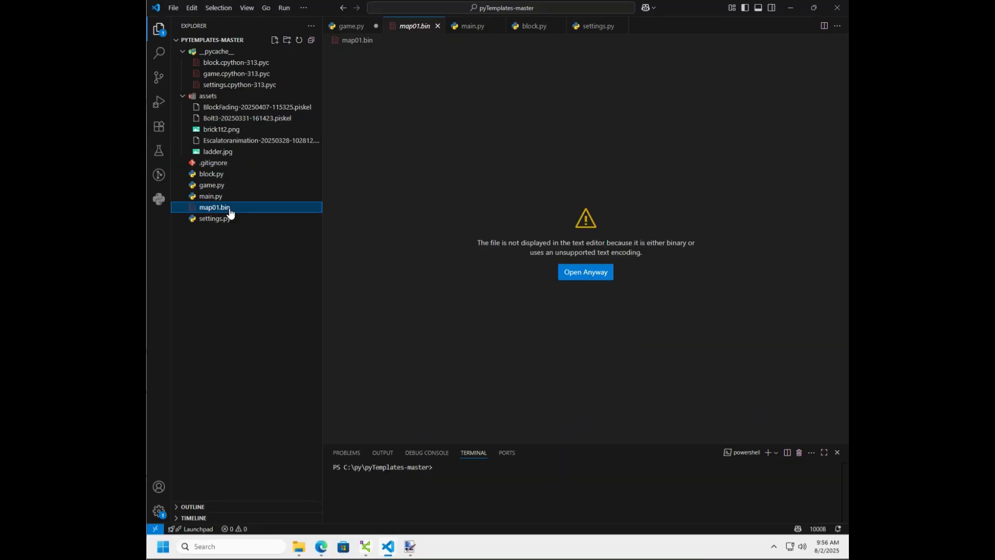
right_click(230, 208)
click(259, 244)
right_click(263, 176)
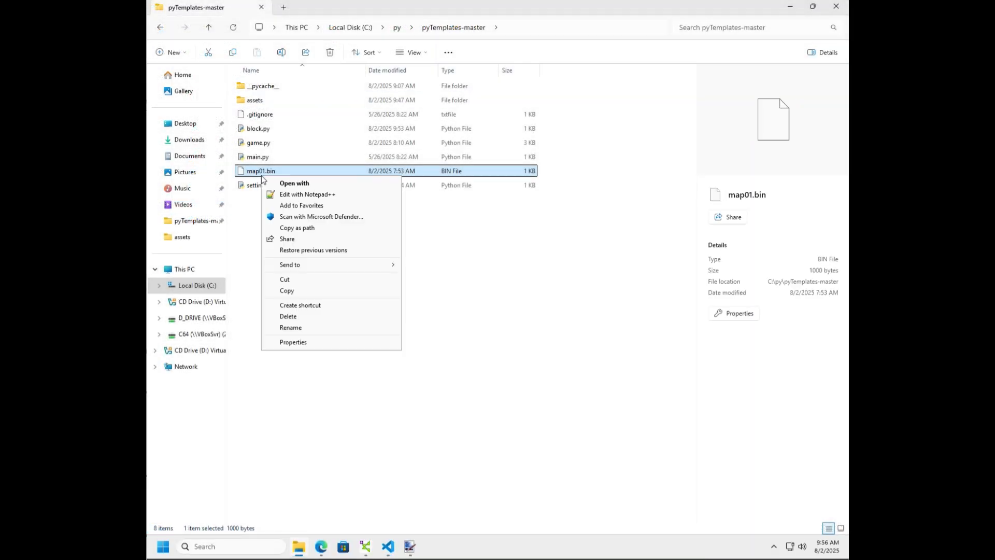
click(293, 194)
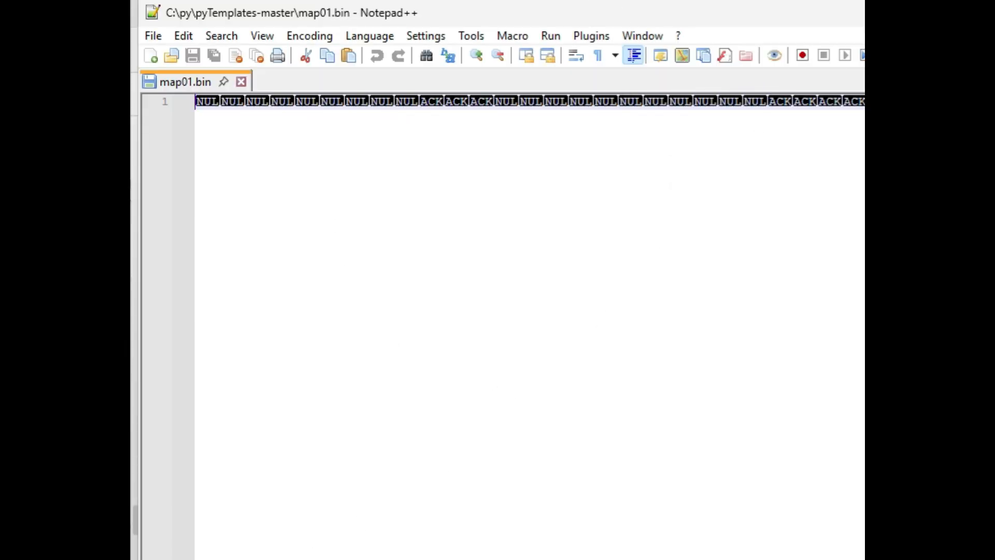
key(ctrl+F2)
drag(441, 559, 694, 559)
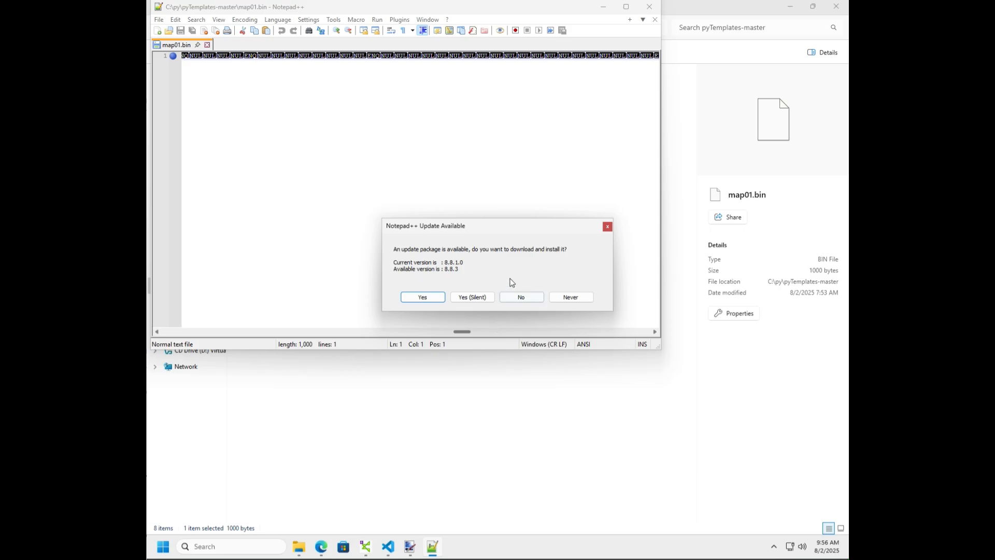
Step: Close Notepad++ without updating it, and return to the block.Block call in game.py's readlevel method
click(534, 300)
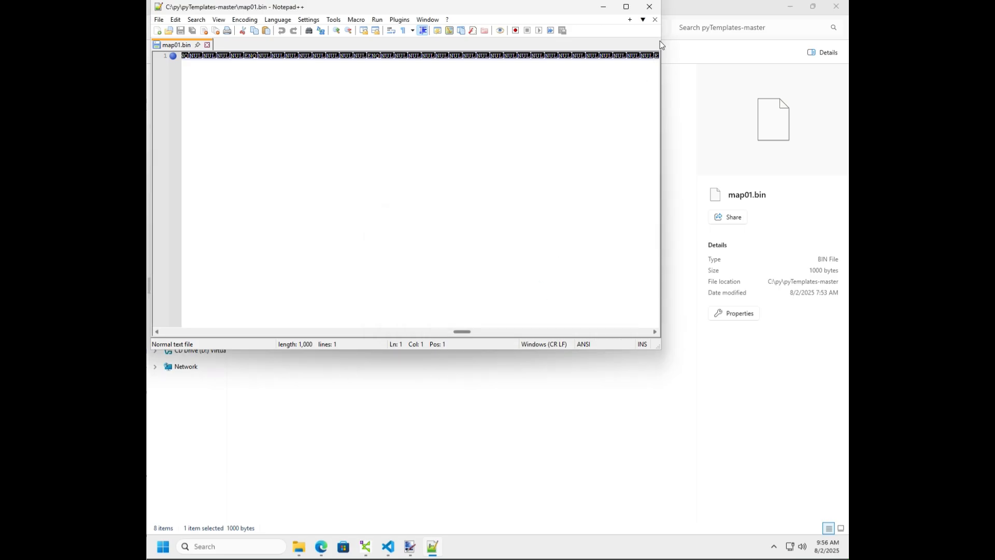
click(649, 6)
click(791, 8)
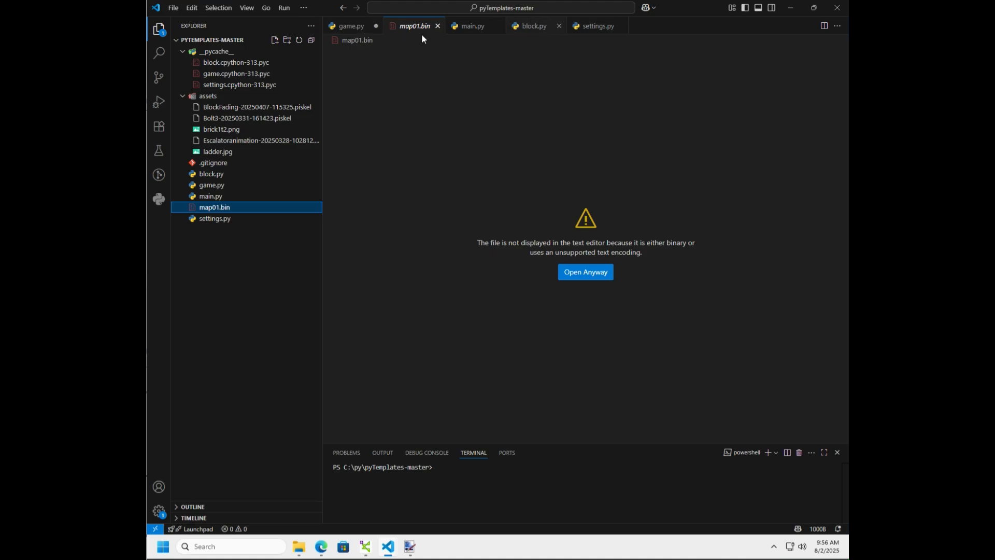
click(346, 26)
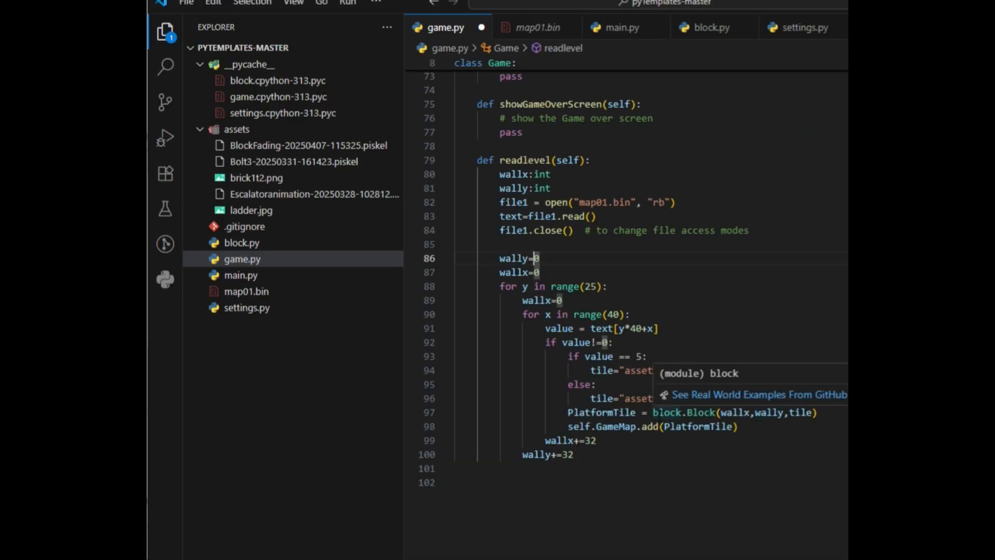
drag(653, 412, 732, 413)
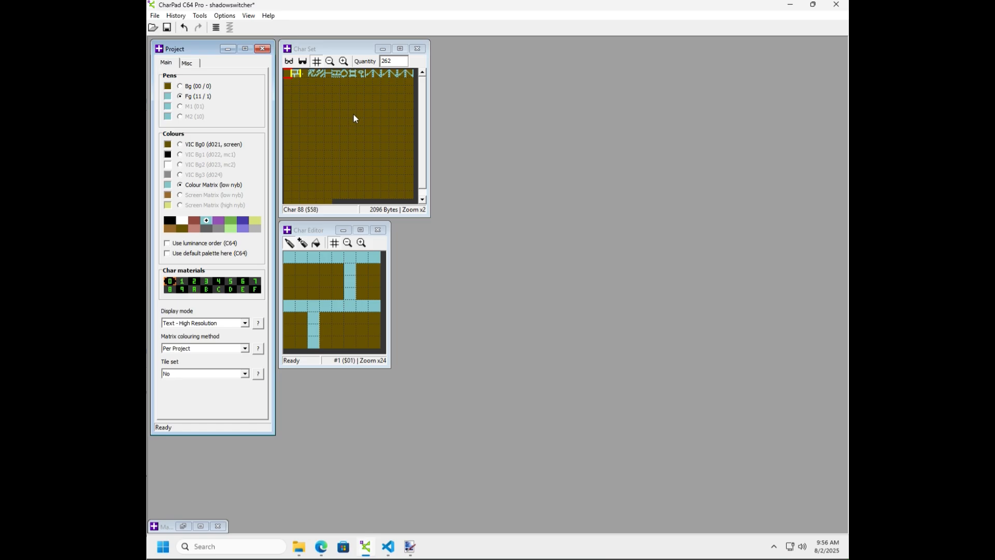
Step: Switch to CharPad, view the shadowswitcher map in the Map Editor, and minimise it again
key(F4)
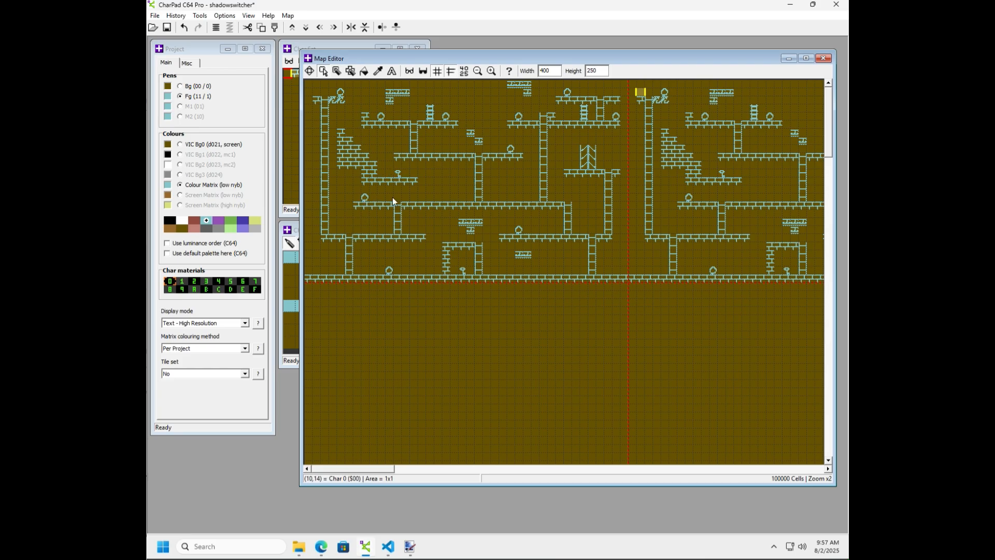
click(789, 58)
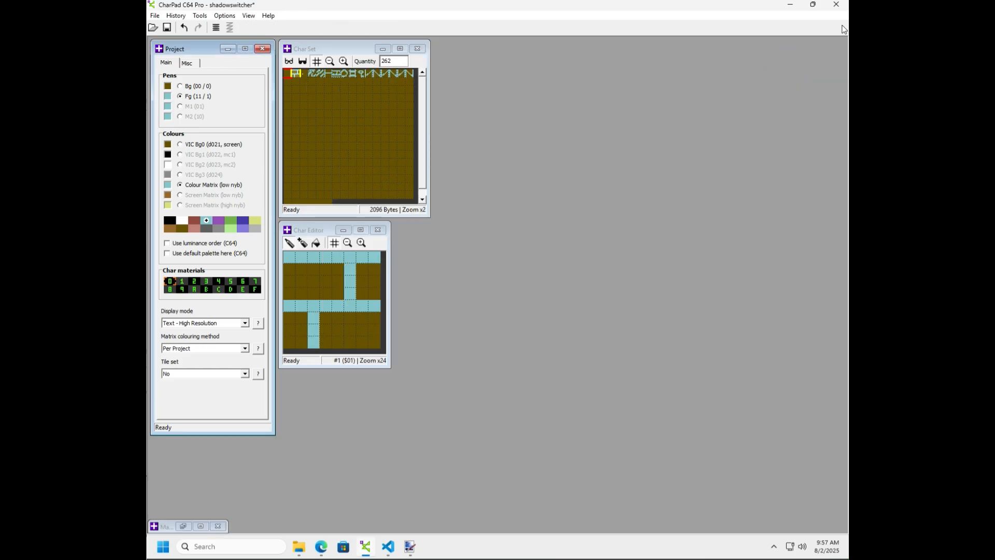
Step: Minimise CharPad and examine how readlevel in game.py adds each PlatformTile to self.GameMap
click(787, 5)
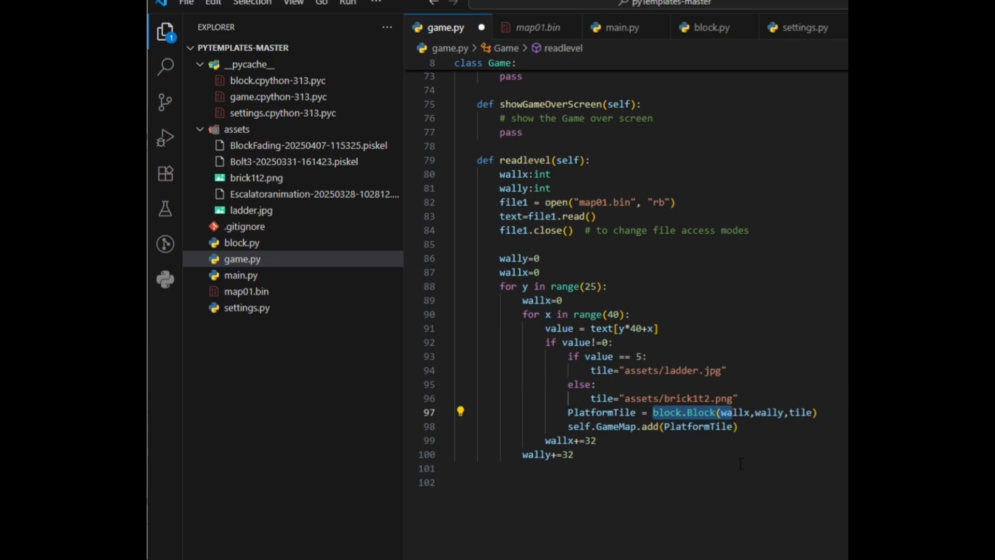
drag(569, 426, 636, 426)
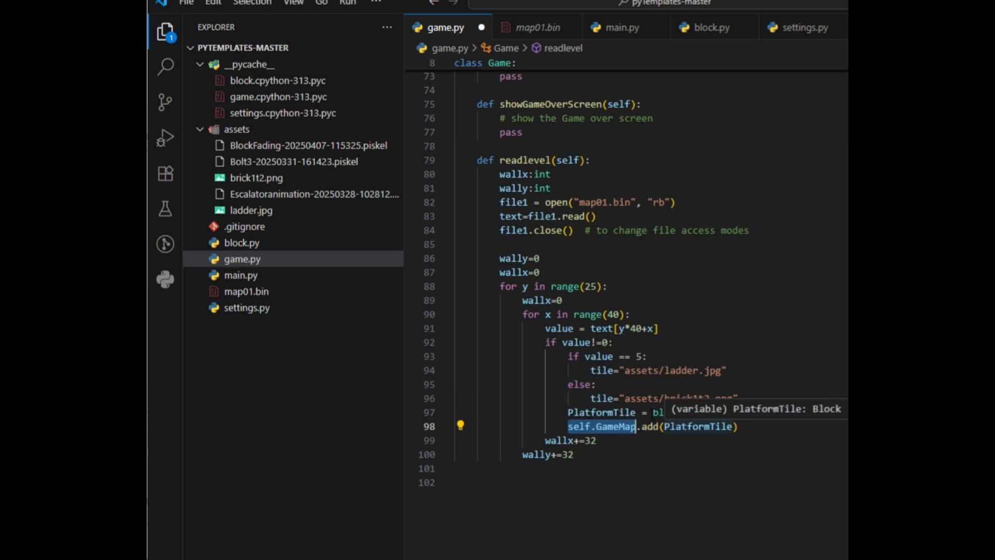
mouse_move(659, 432)
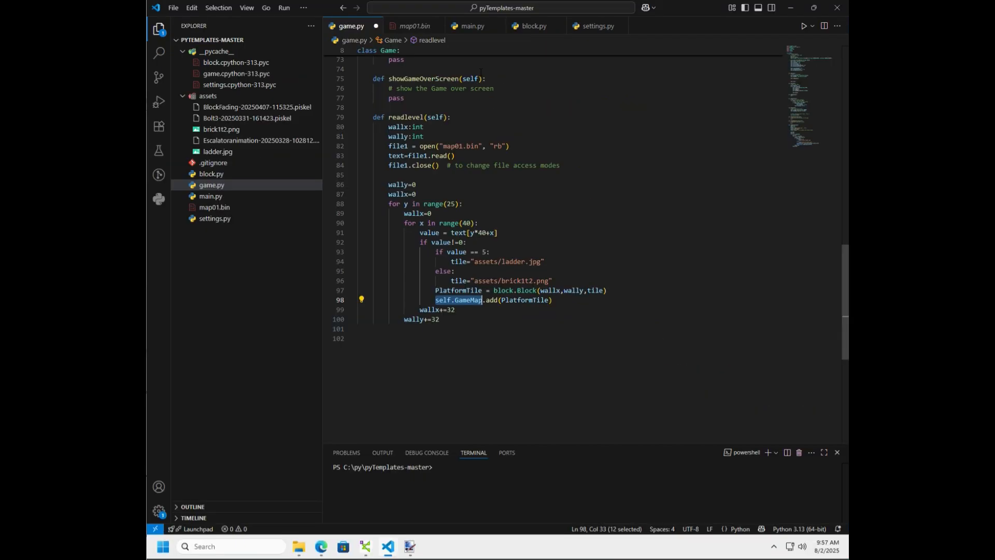
Step: Examine the Block constructor's x, y and tilepath parameters in block.py, and the ladder.jpg tile choice for value 5 in game.py
click(535, 29)
click(556, 79)
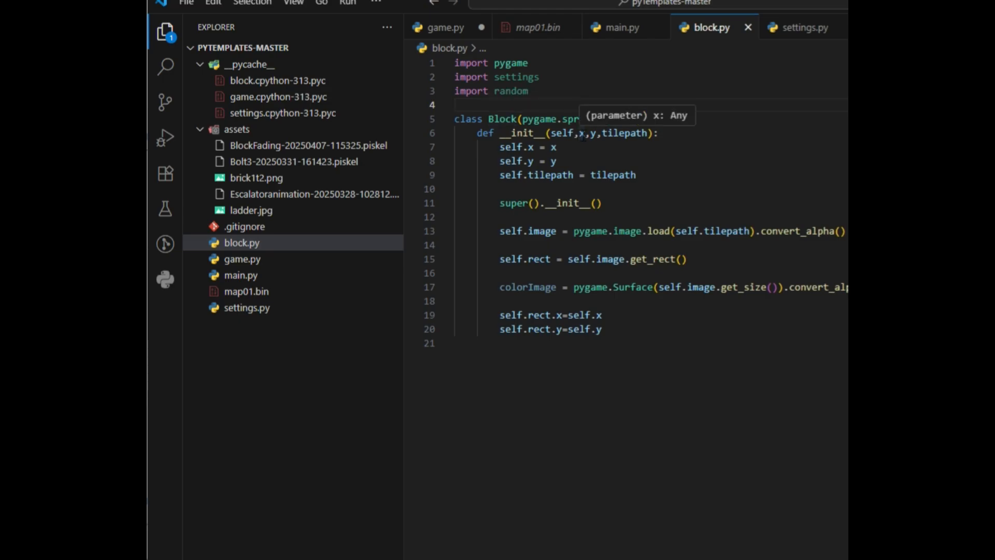
drag(579, 133, 591, 134)
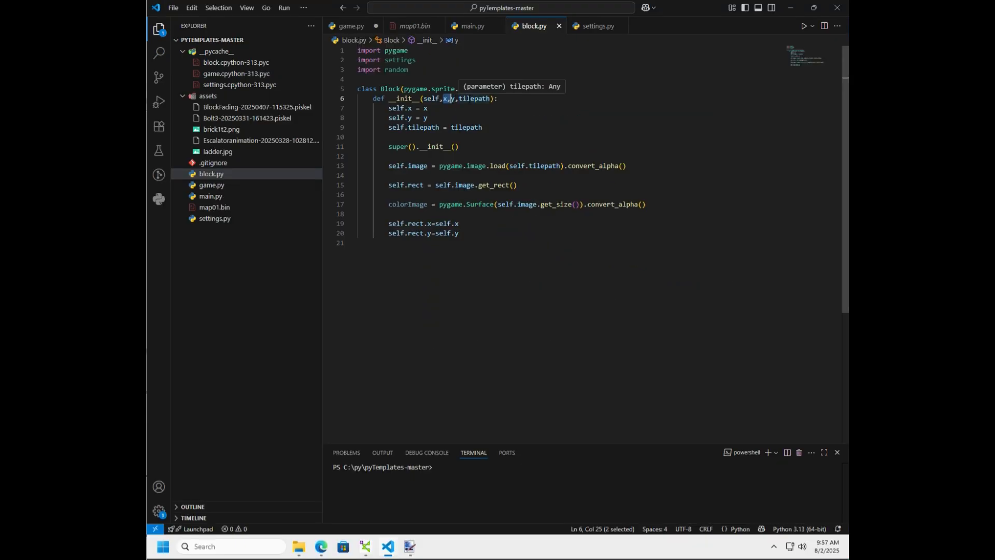
drag(458, 99, 495, 102)
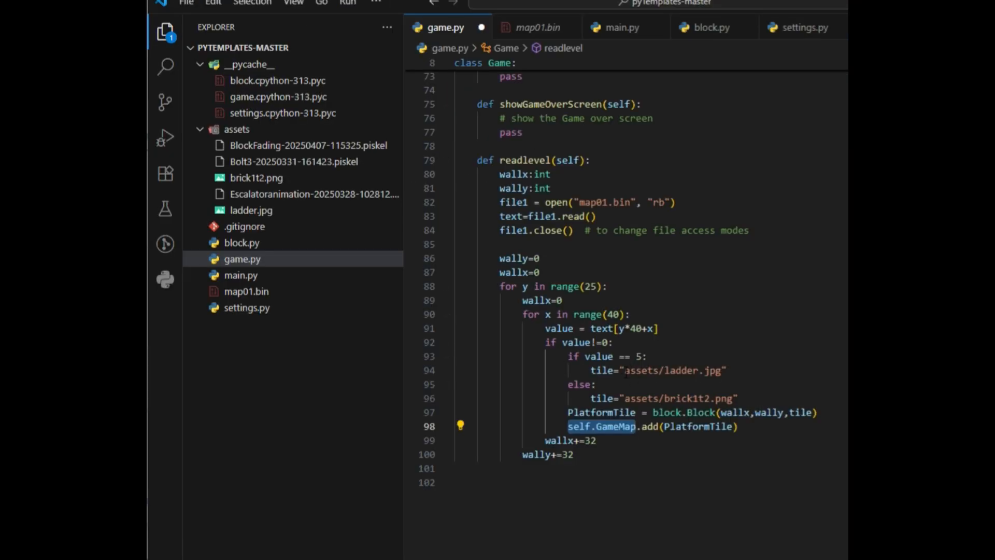
drag(624, 370, 721, 376)
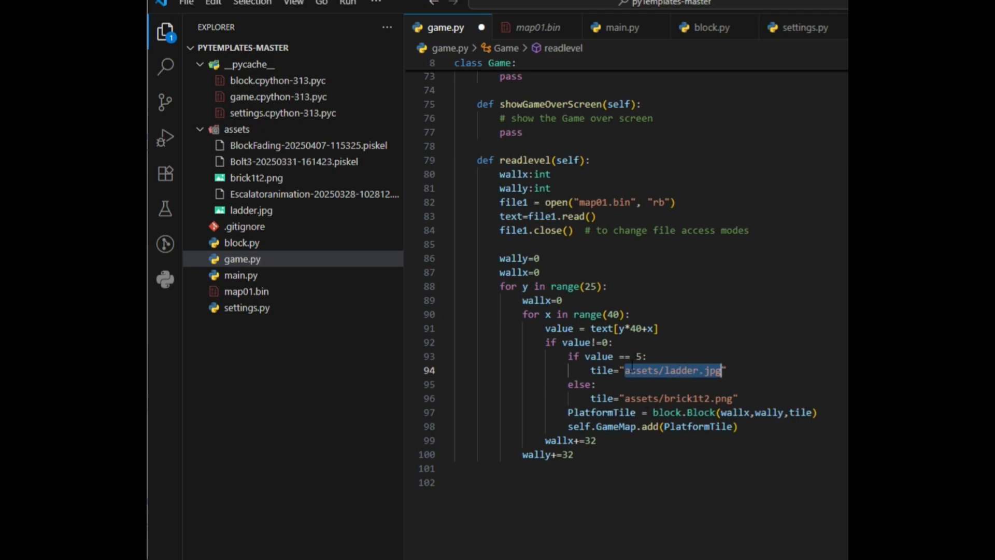
drag(585, 356, 653, 356)
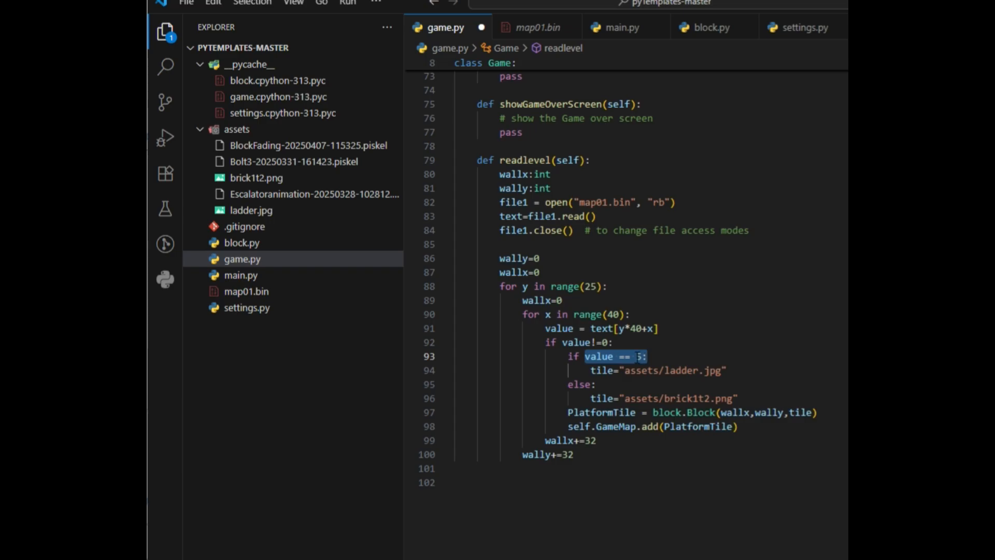
Step: Save all open project files, including the modified game.py
click(609, 36)
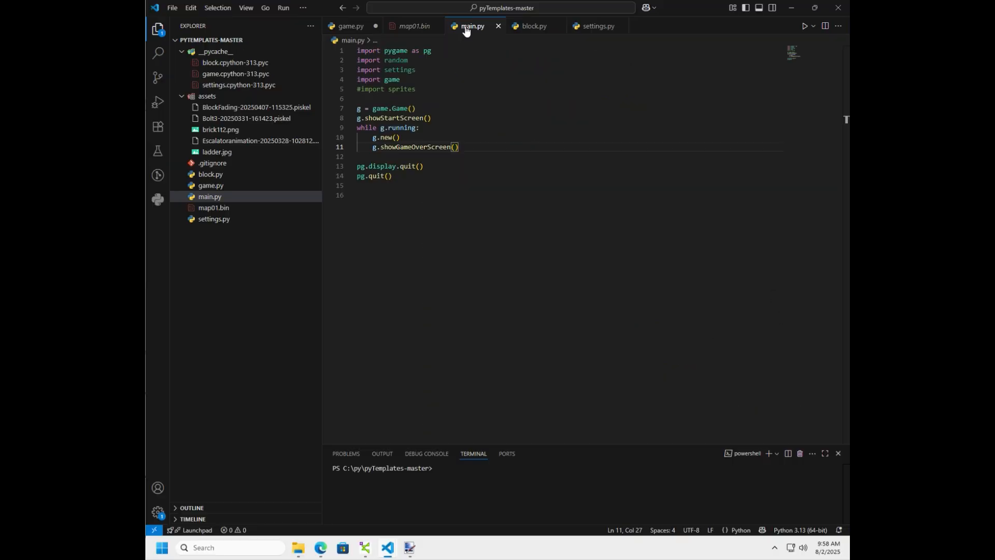
click(426, 28)
click(172, 7)
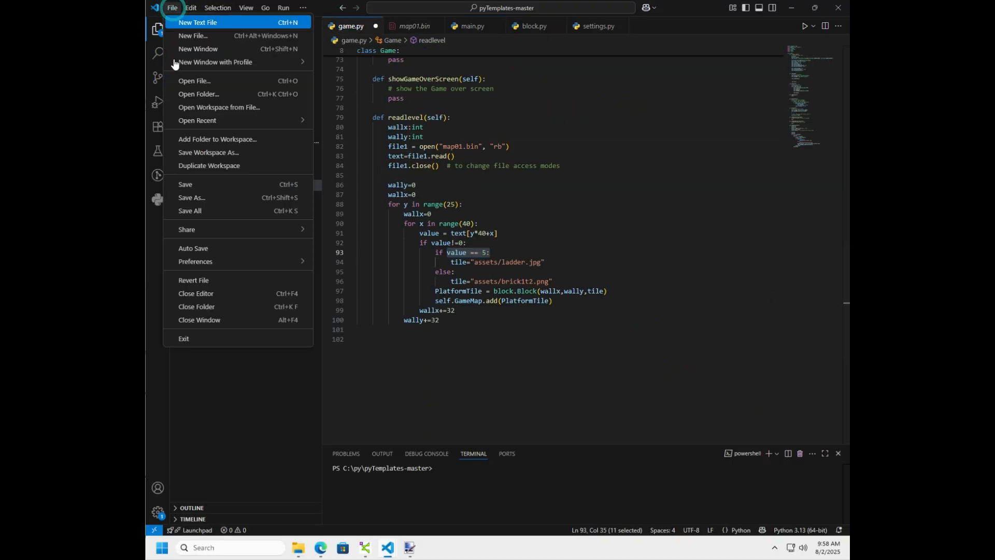
click(195, 211)
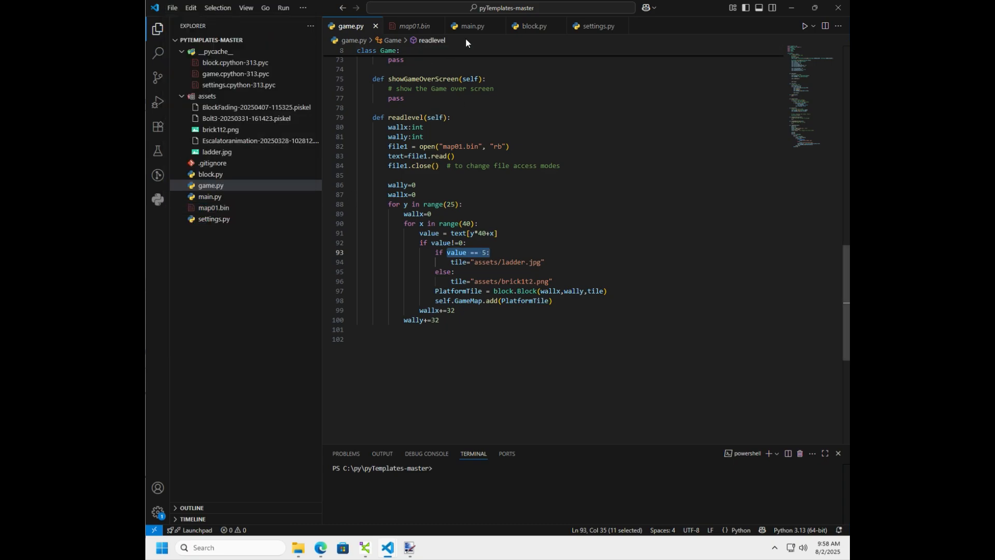
Step: Run main.py as a Python file and move the game window aside to inspect the rendered level
click(470, 26)
click(810, 26)
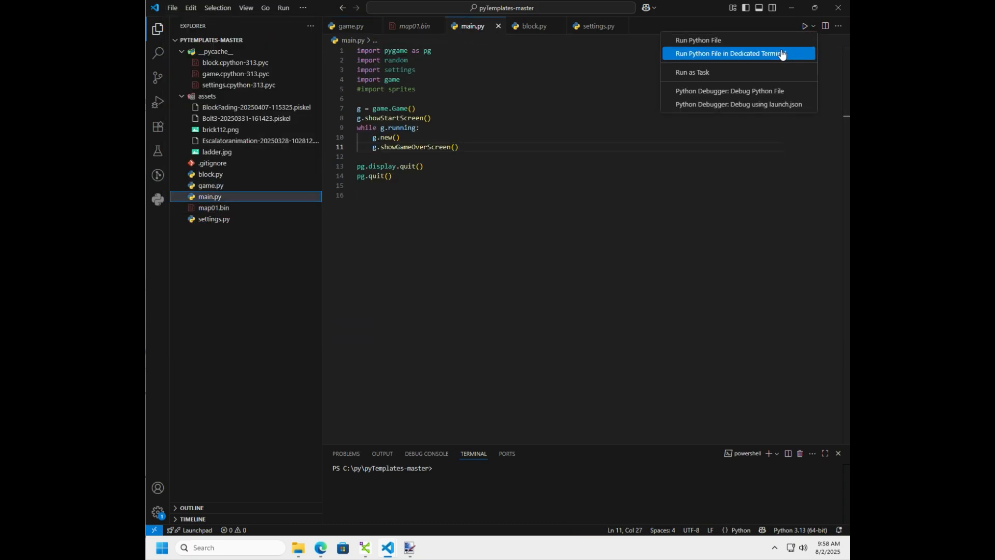
click(767, 39)
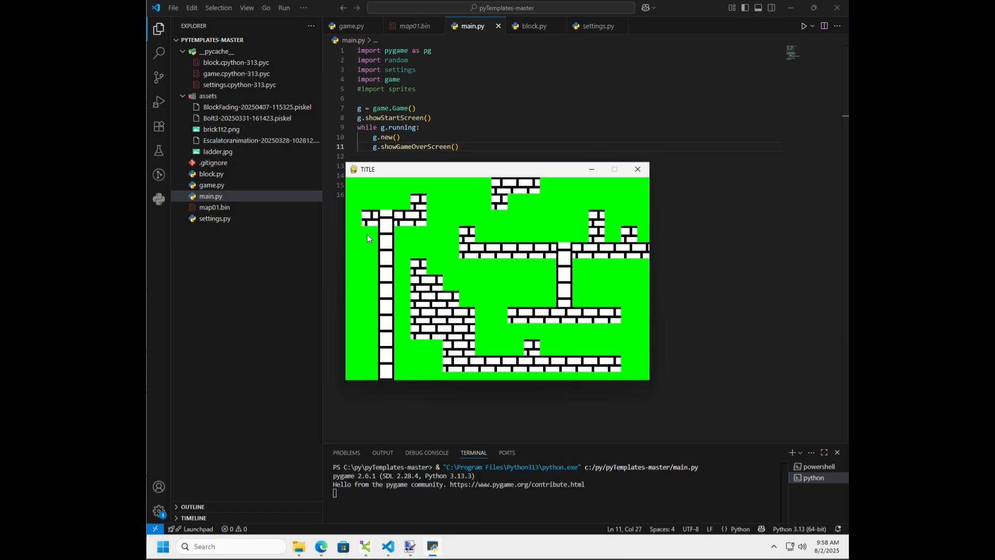
drag(393, 169, 456, 159)
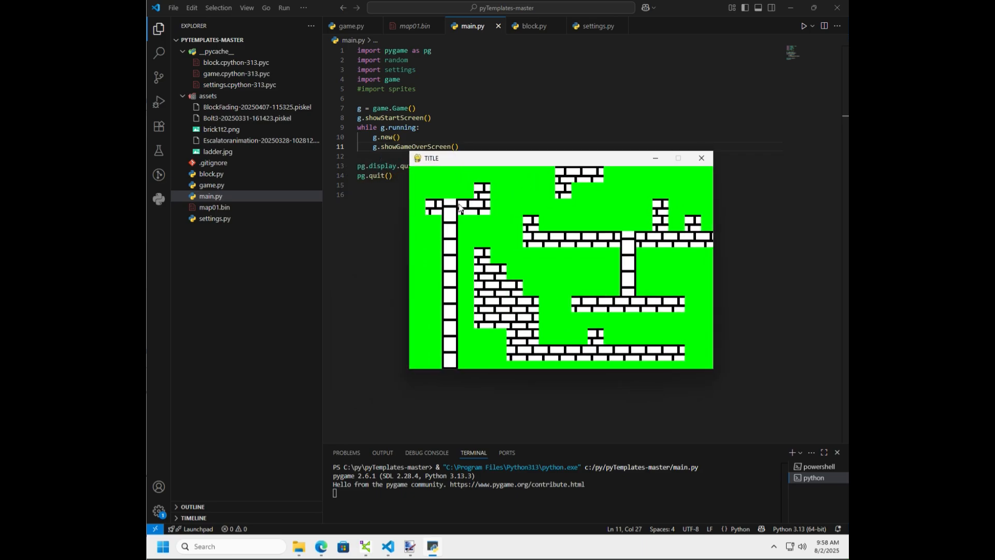
Step: Open CharPad's Map Editor to compare the original map with the running game, then return to the game window and reposition it
click(365, 546)
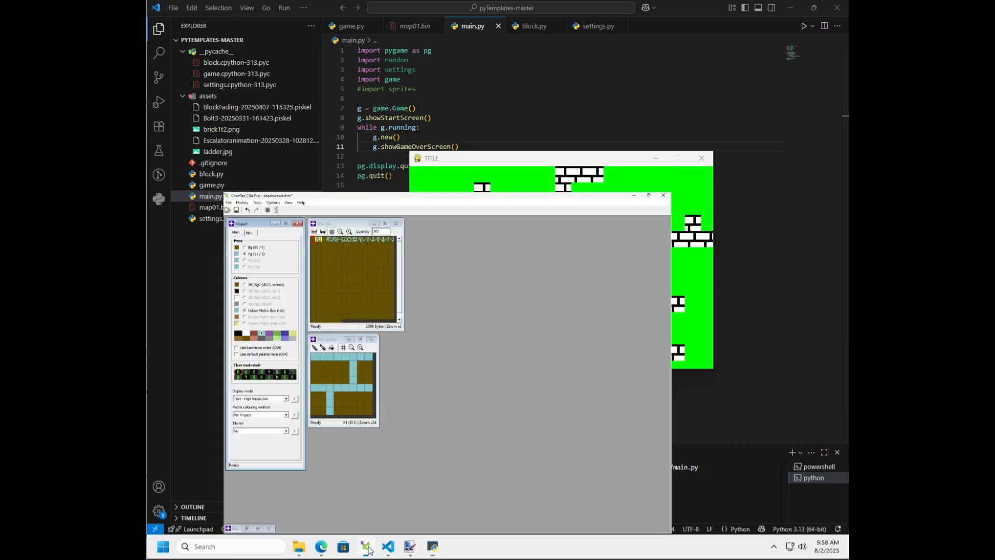
click(247, 16)
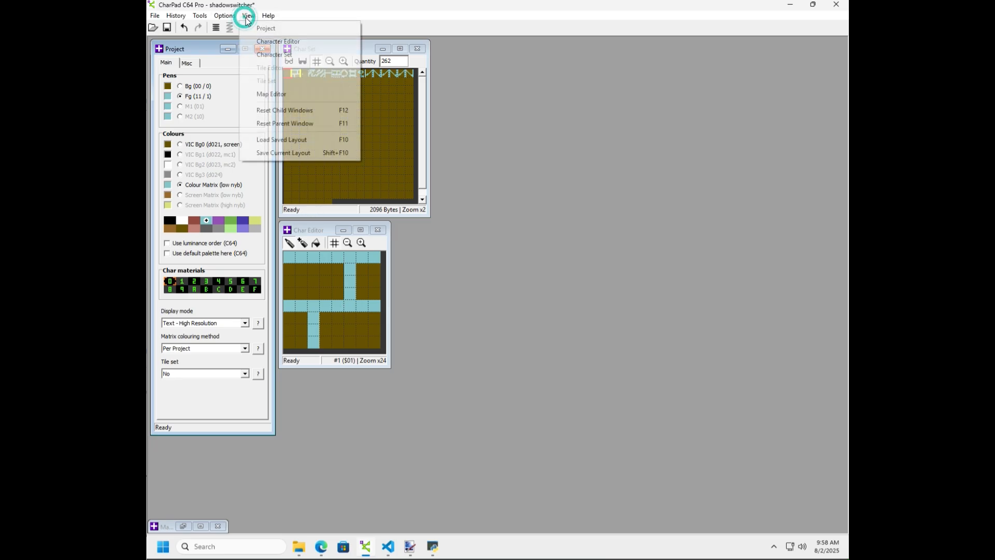
click(289, 97)
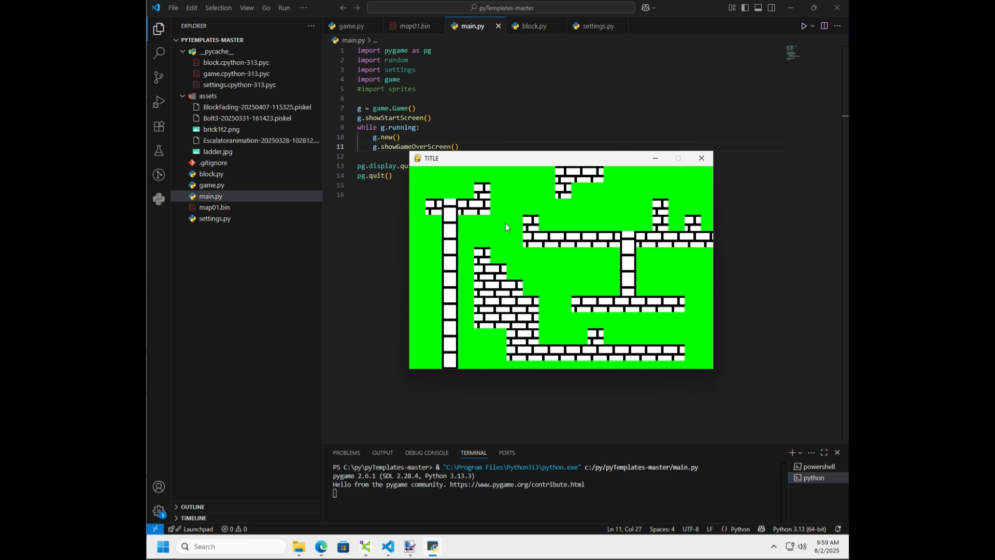
drag(499, 161, 487, 207)
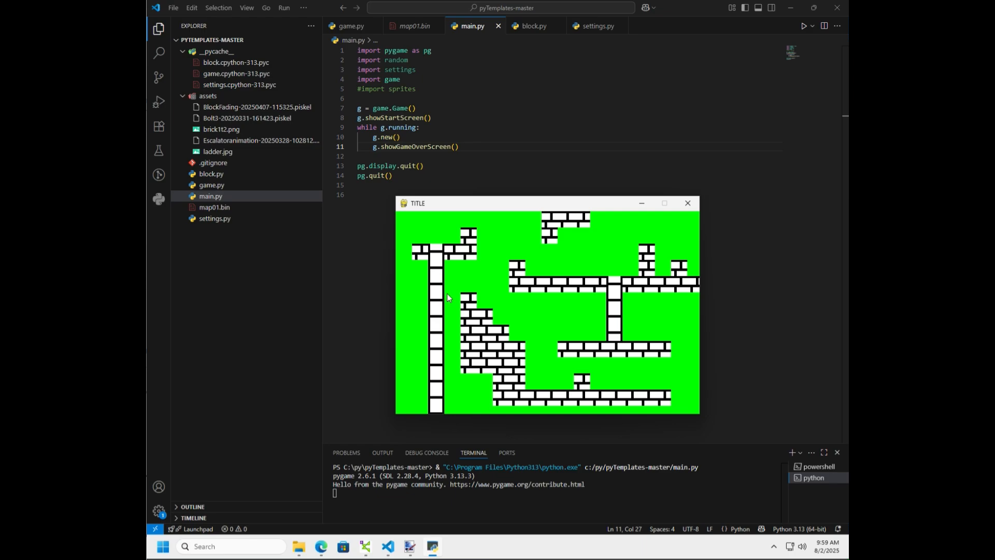
Step: Examine the value == 5 condition and the block.Block(wallx,wally,tile) call in game.py's readlevel
click(356, 32)
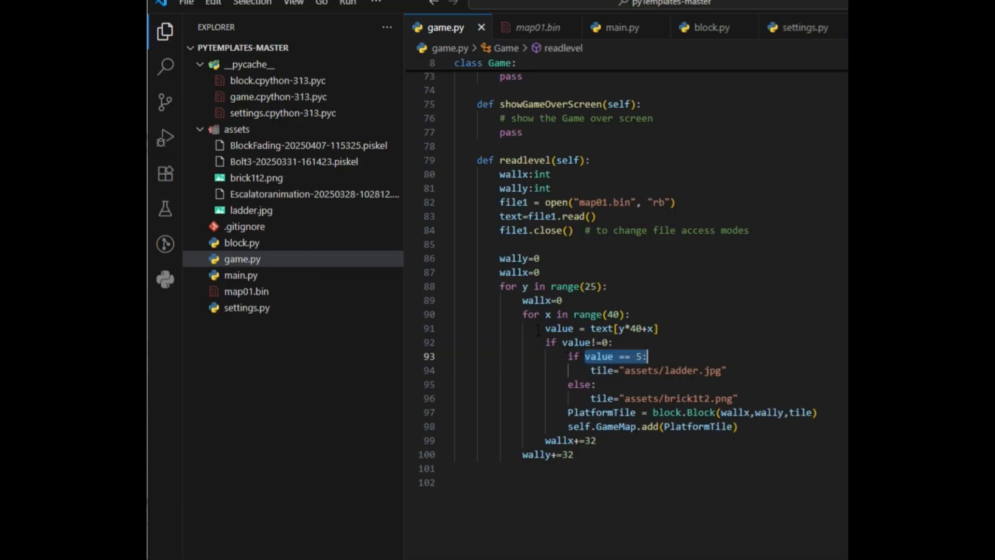
drag(641, 357, 579, 356)
drag(659, 412, 801, 413)
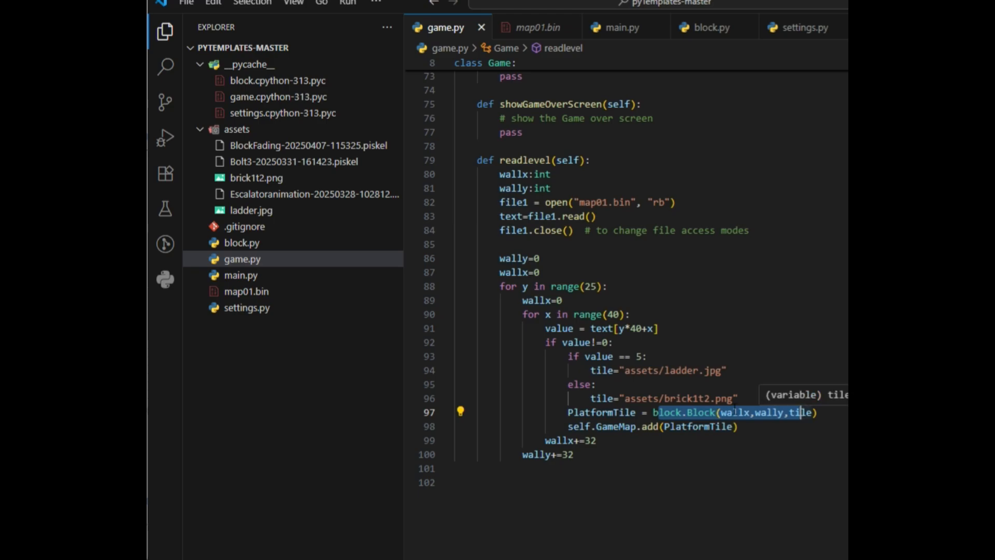
click(659, 412)
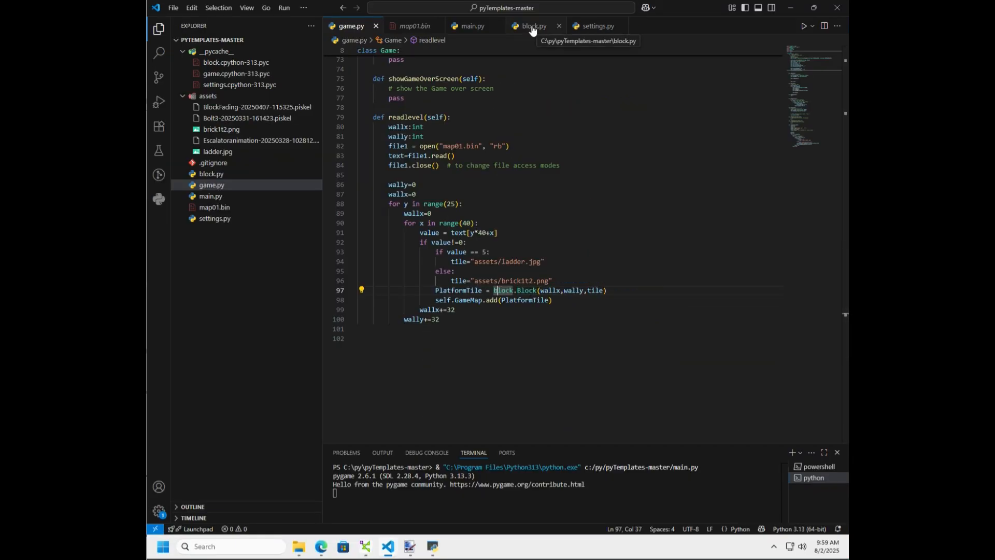
Step: Maximise CharPad's Map Editor and place the running game window over the upper part of the map to compare the layouts
click(367, 551)
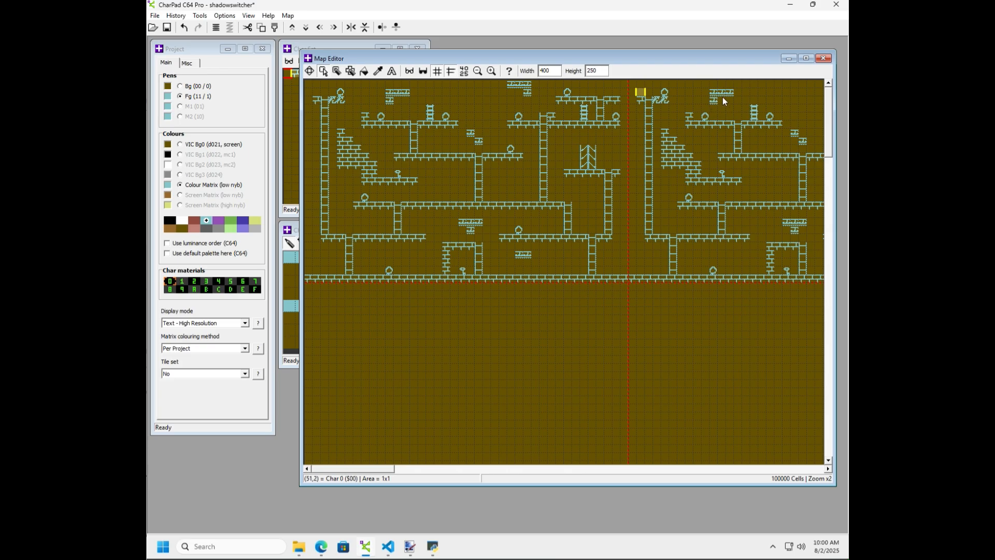
click(789, 58)
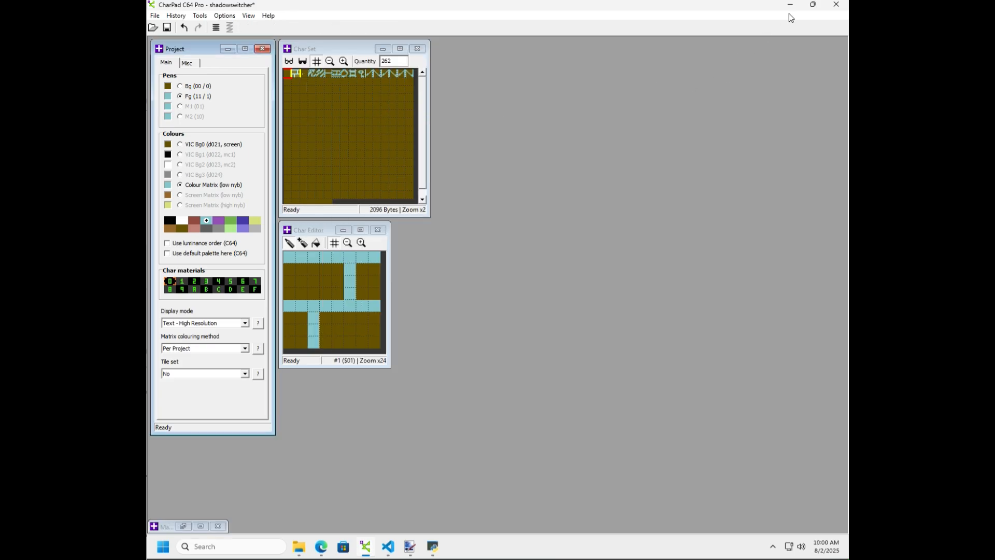
click(200, 526)
click(433, 546)
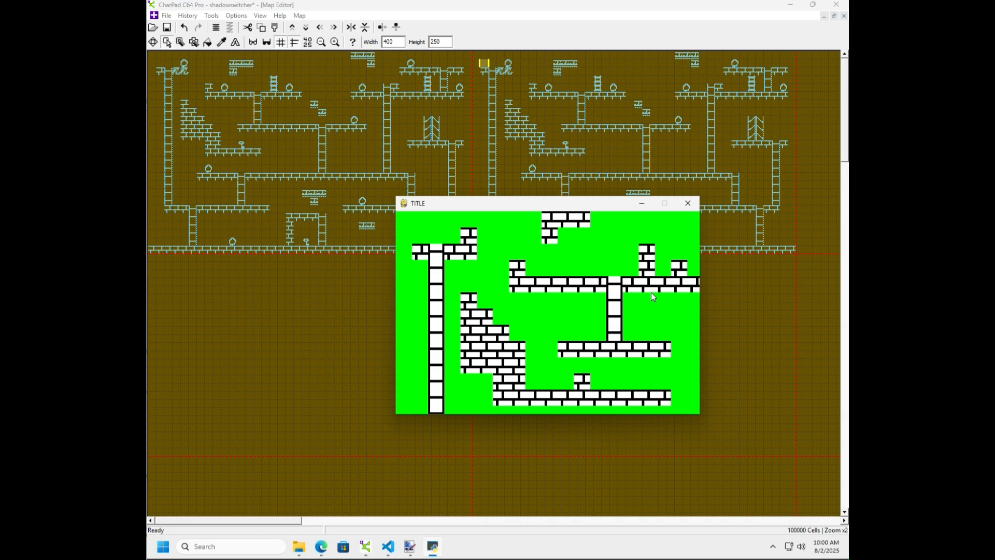
drag(443, 204, 263, 85)
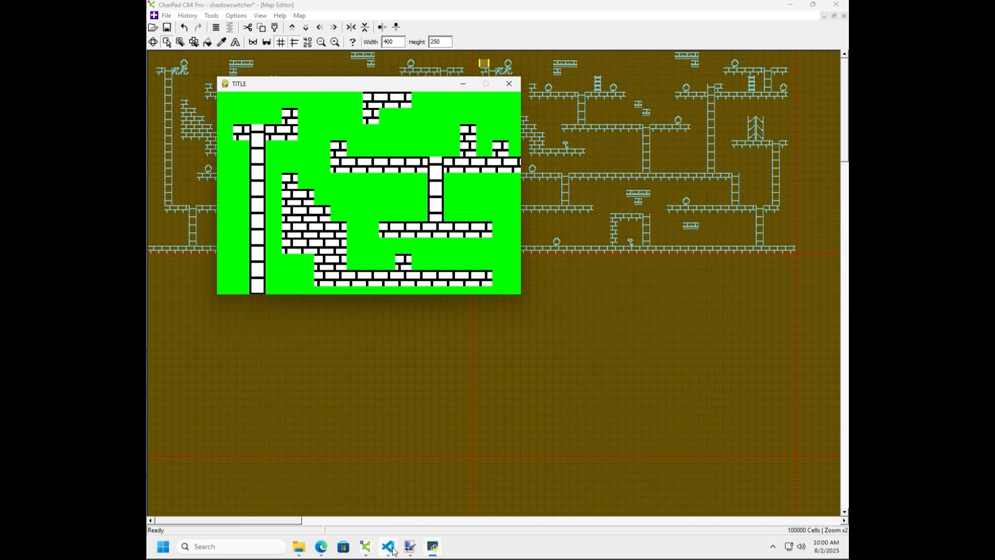
mouse_move(393, 550)
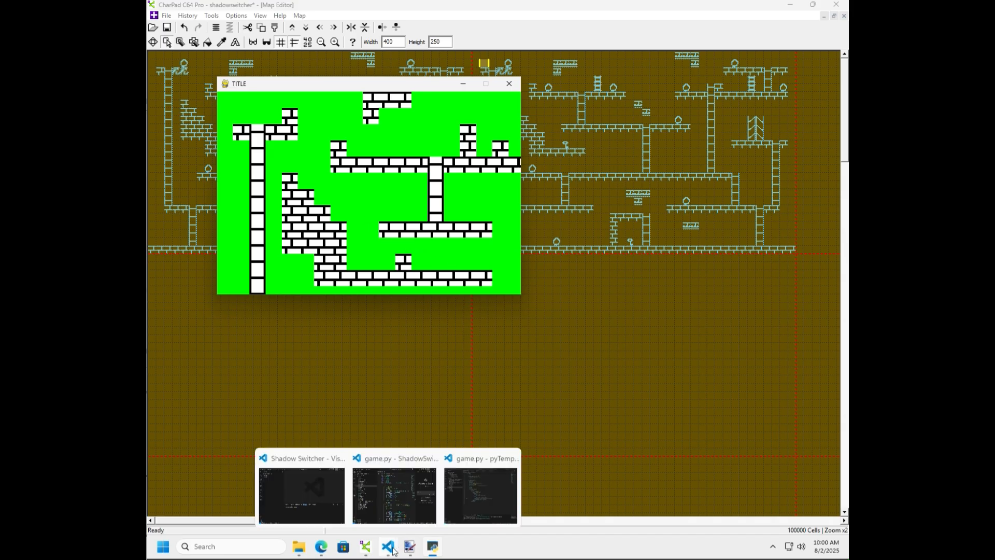